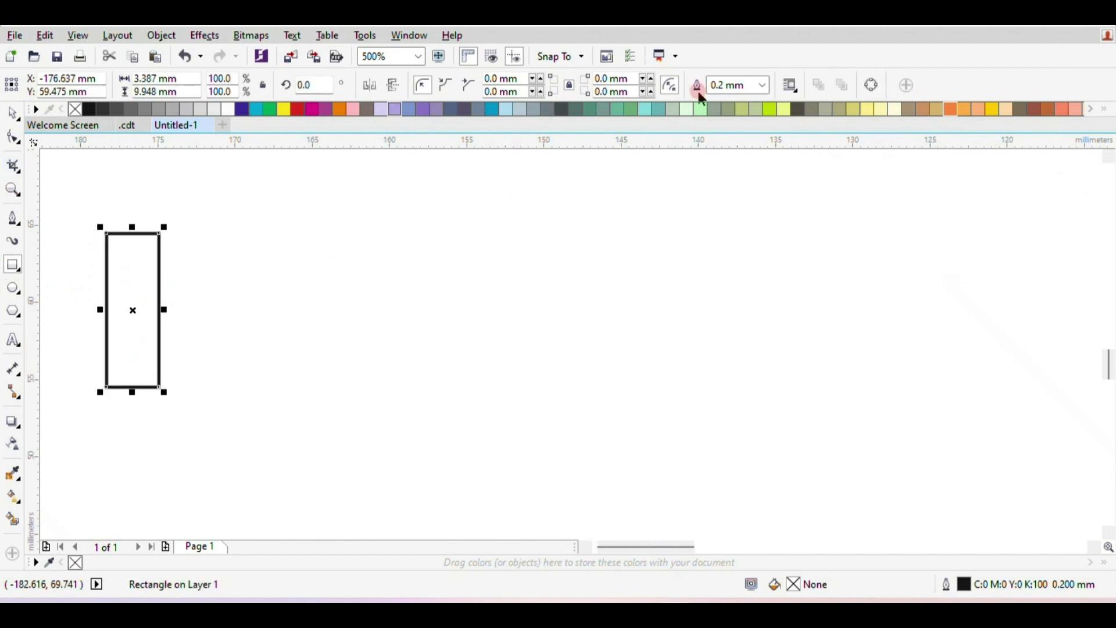
- Fill the tall rectangle with black, remove its outline, and move it slightly to the right
left_click(761, 88)
left_click(730, 106)
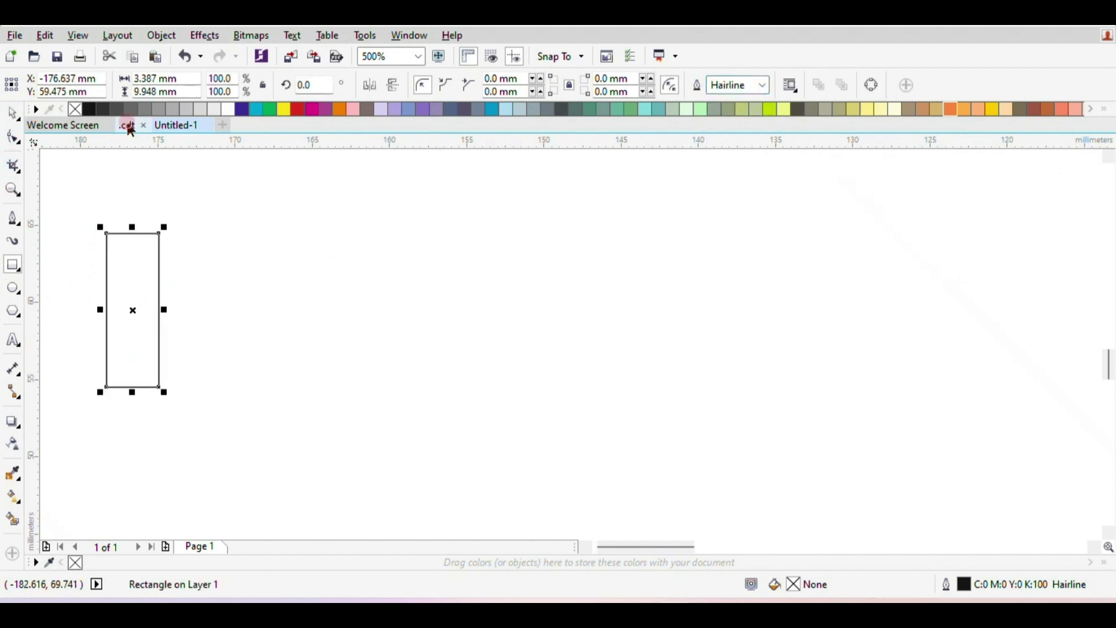
left_click(90, 110)
right_click(75, 109)
left_click_drag(134, 310, 170, 304)
- Convert the black rectangle to curves
left_click(12, 137)
right_click(153, 292)
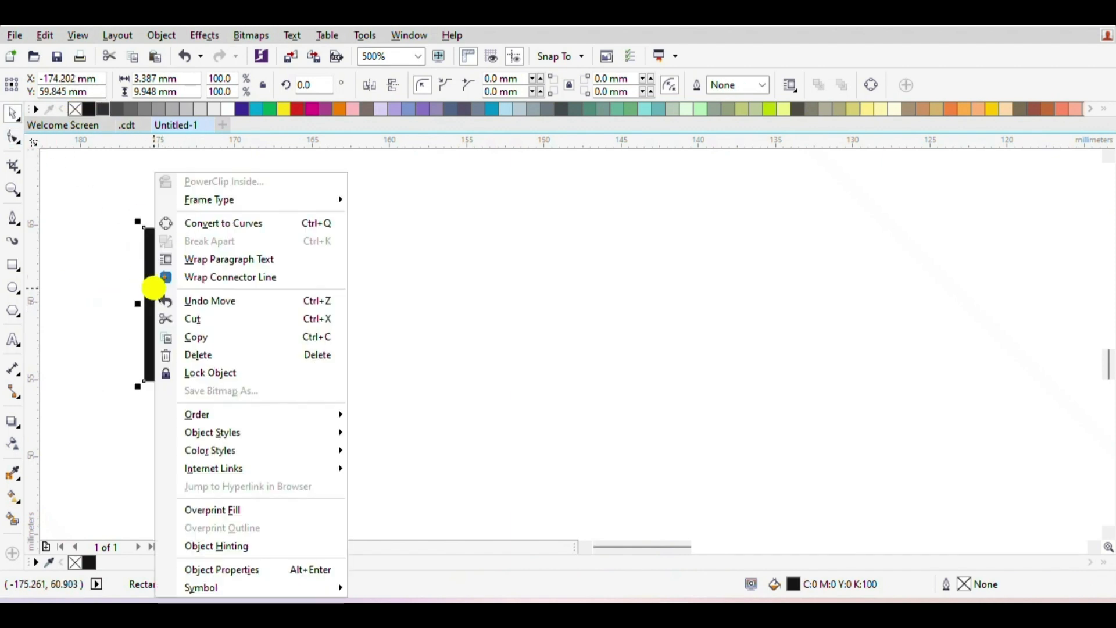
left_click(207, 221)
- With the Shape tool, raise the bar's upper-right corner slightly and move both right corner nodes inward
left_click(12, 137)
left_click(180, 226)
scroll(181, 226, "up", 1)
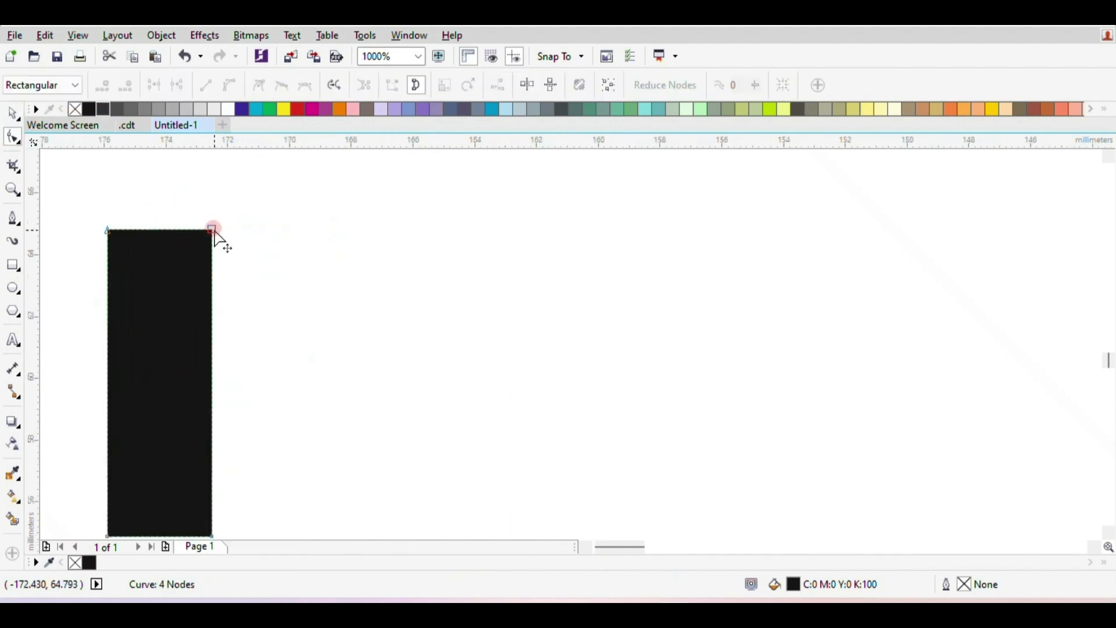
left_click_drag(211, 229, 202, 219)
scroll(186, 324, "down", 1)
scroll(192, 450, "up", 1)
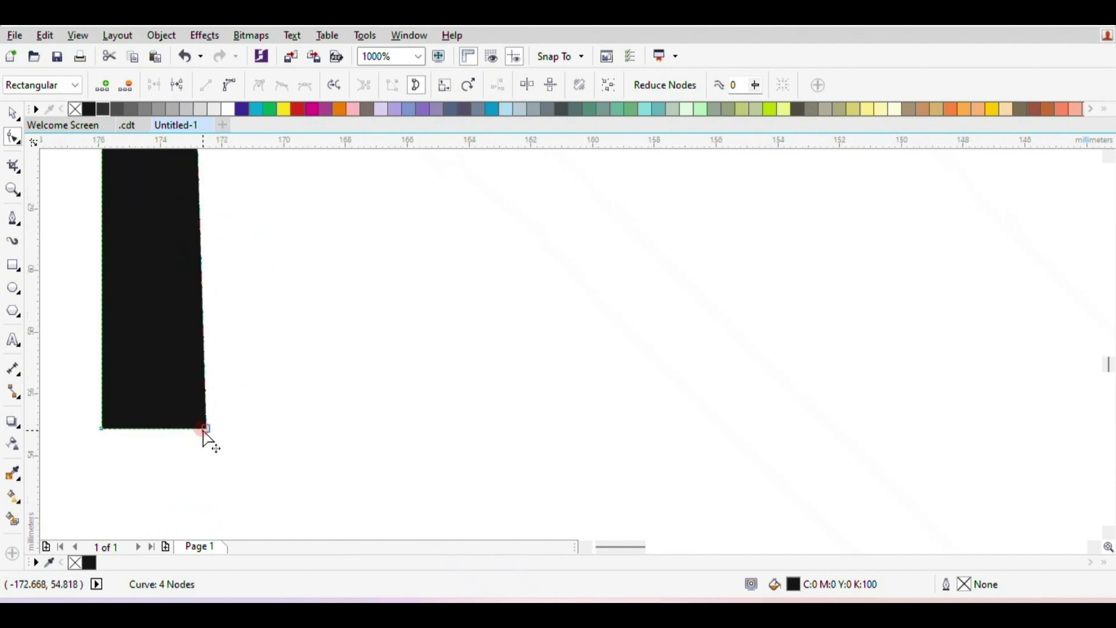
left_click_drag(203, 430, 195, 436)
scroll(185, 392, "down", 2)
scroll(185, 393, "up", 2)
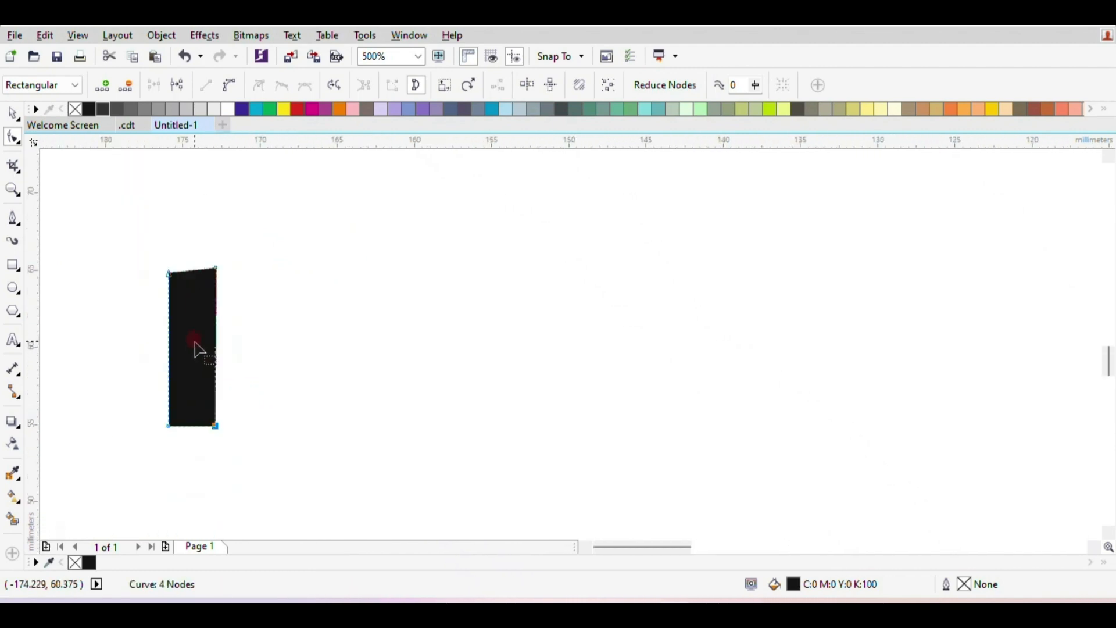
- Lower the bar's upper-left corner and move both left corner nodes inward, giving a slimmer bar with a slanted top
scroll(231, 417, "down", 1)
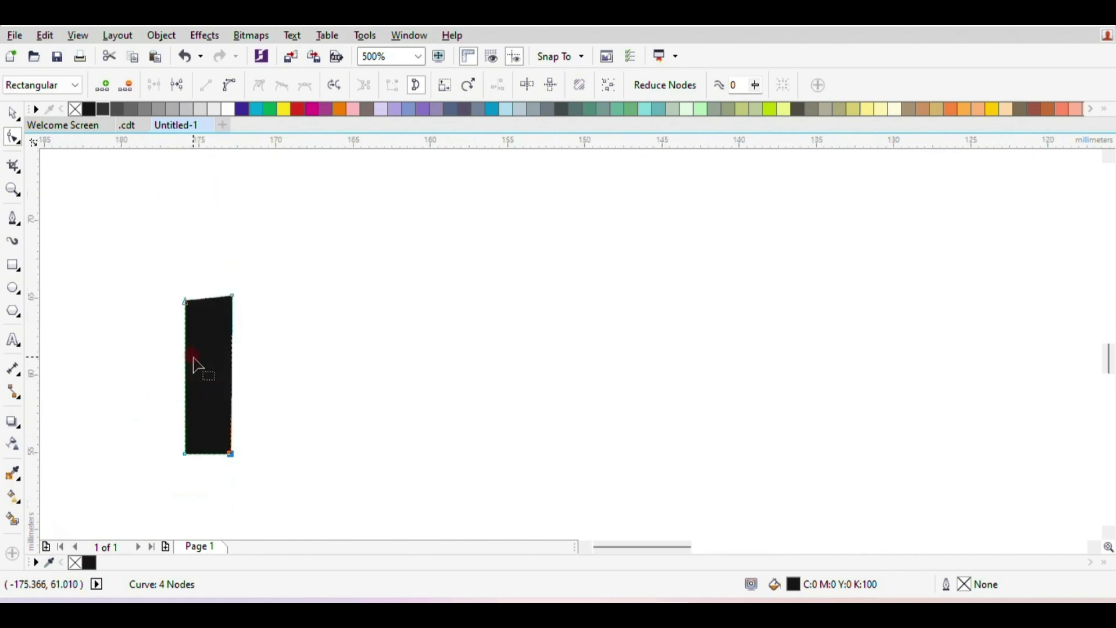
left_click_drag(187, 312, 192, 311)
left_click_drag(185, 452, 201, 457)
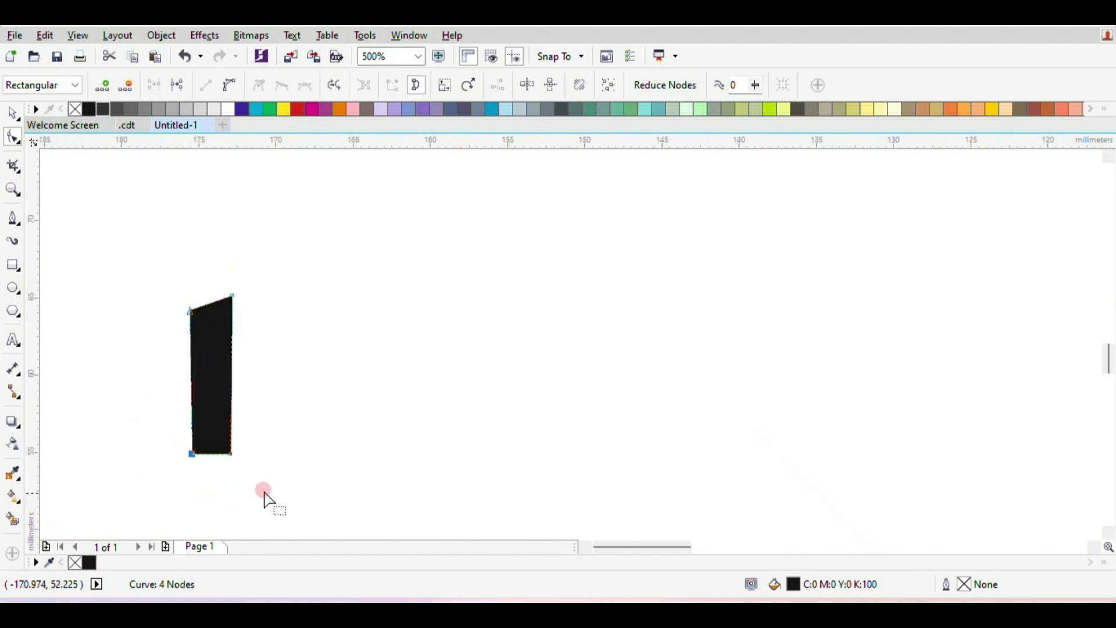
scroll(171, 317, "up", 1)
left_click_drag(209, 307, 219, 311)
scroll(219, 312, "down", 1)
scroll(224, 462, "up", 1)
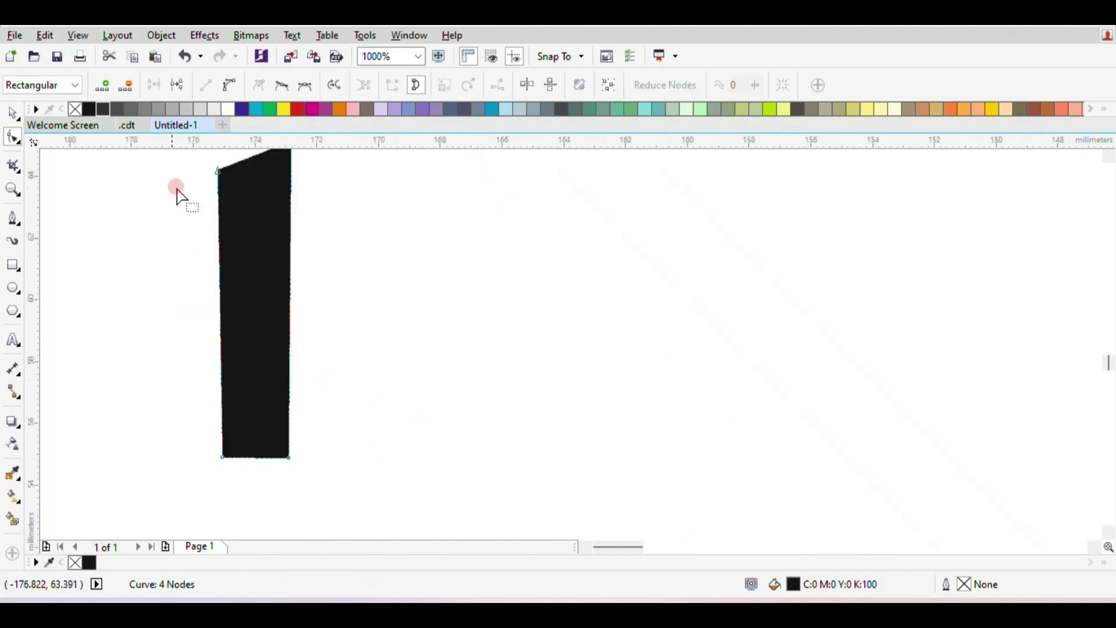
left_click_drag(218, 169, 222, 169)
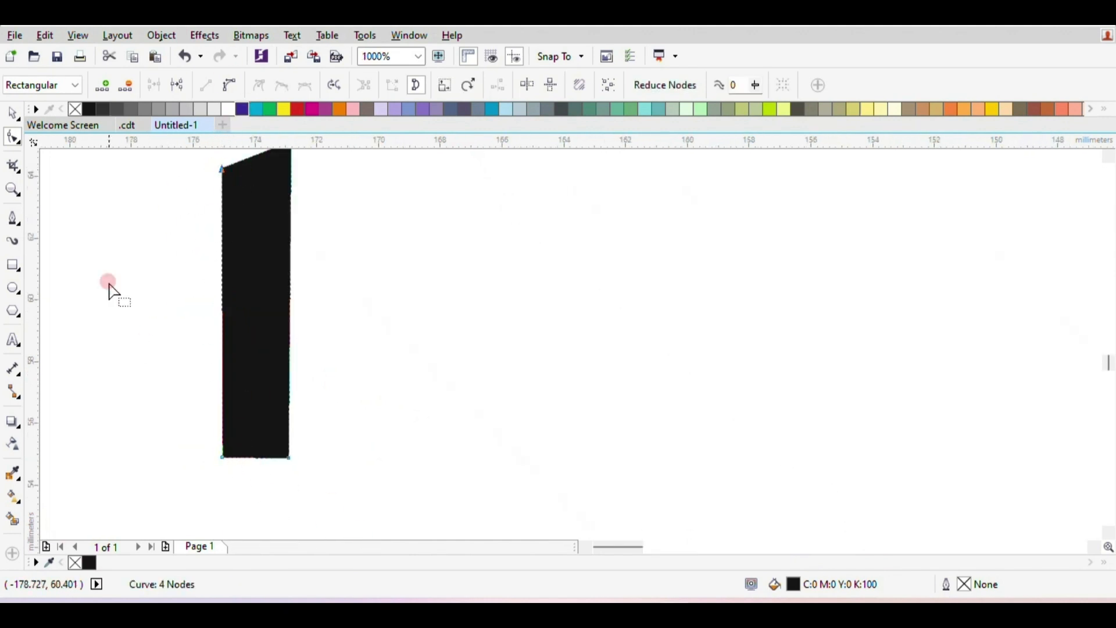
scroll(112, 233, "up", 1)
- Duplicate the slanted bar, mirror the copy horizontally, and set it to the right of the original with a narrow gap
left_click(13, 116)
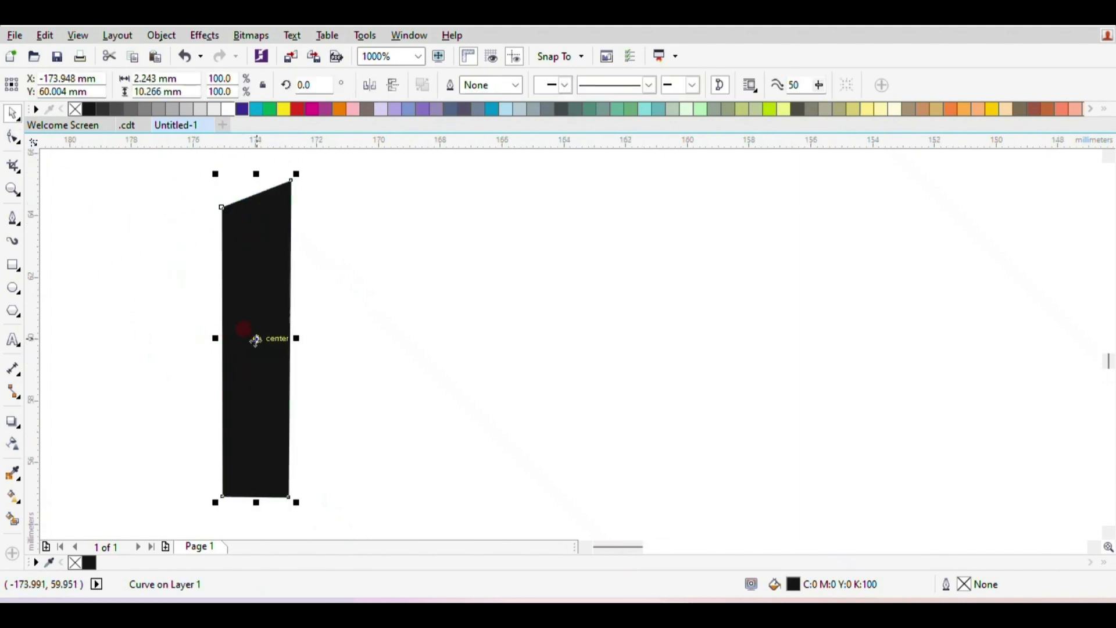
left_click_drag(256, 338, 329, 337)
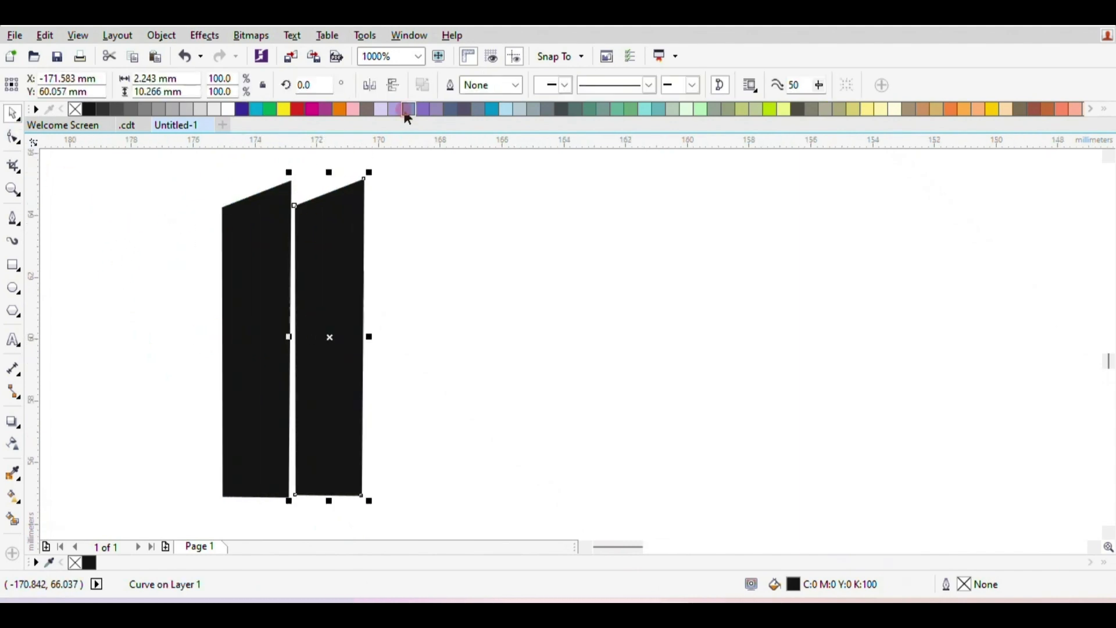
left_click(370, 85)
left_click_drag(315, 245, 327, 256)
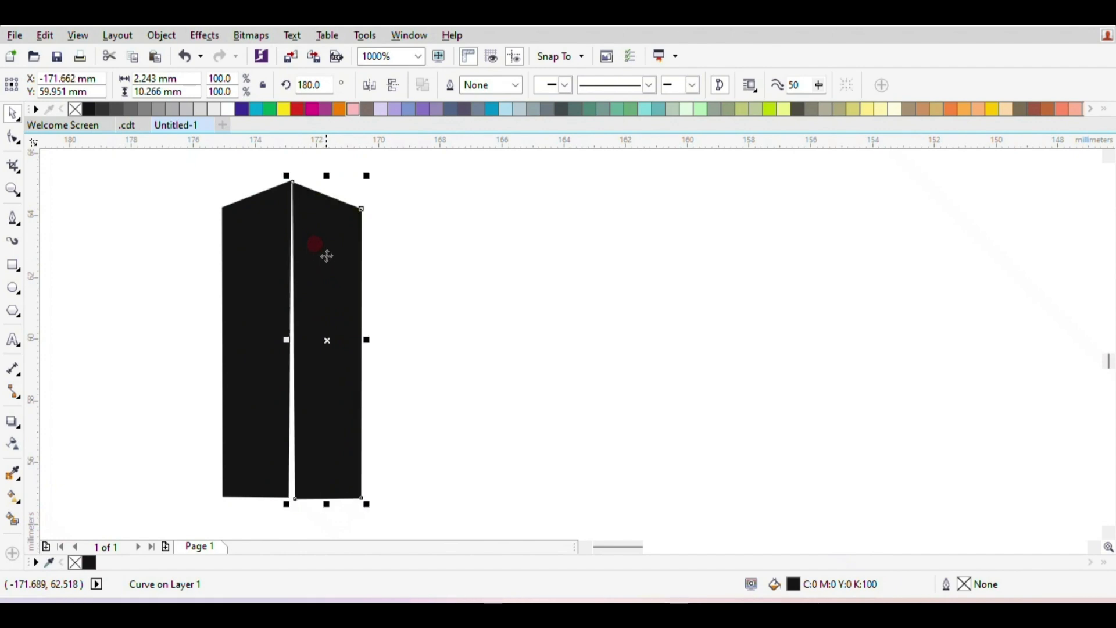
left_click(93, 242)
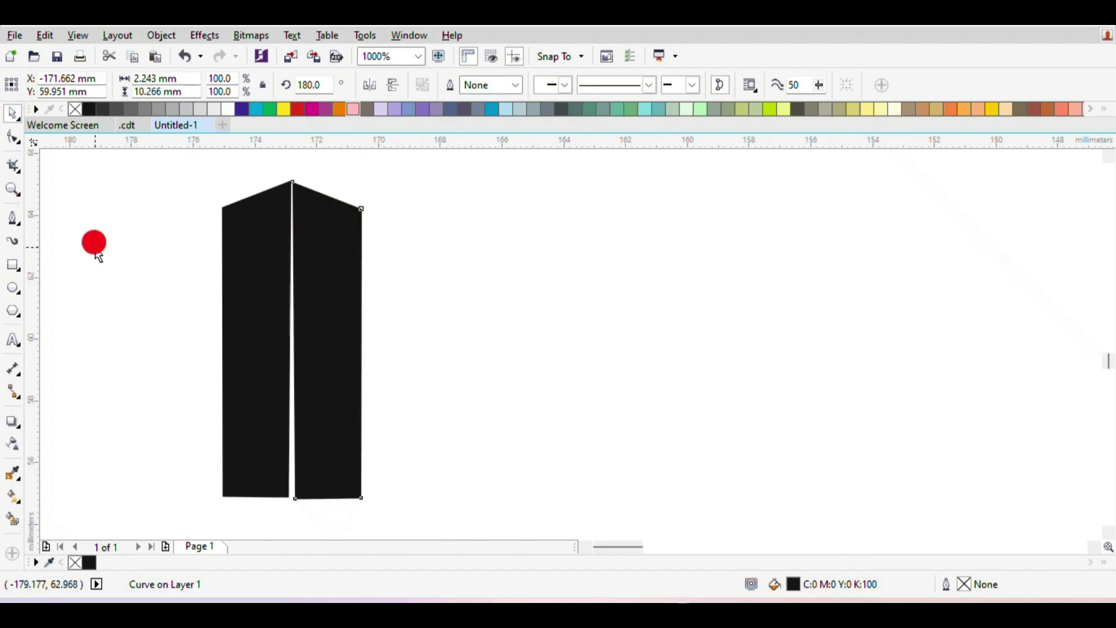
- Draw a thin horizontal rectangle about 3.04 by 0.32 mm beside the bars and give it a Hairline outline
left_click(13, 265)
left_click_drag(484, 244, 578, 253)
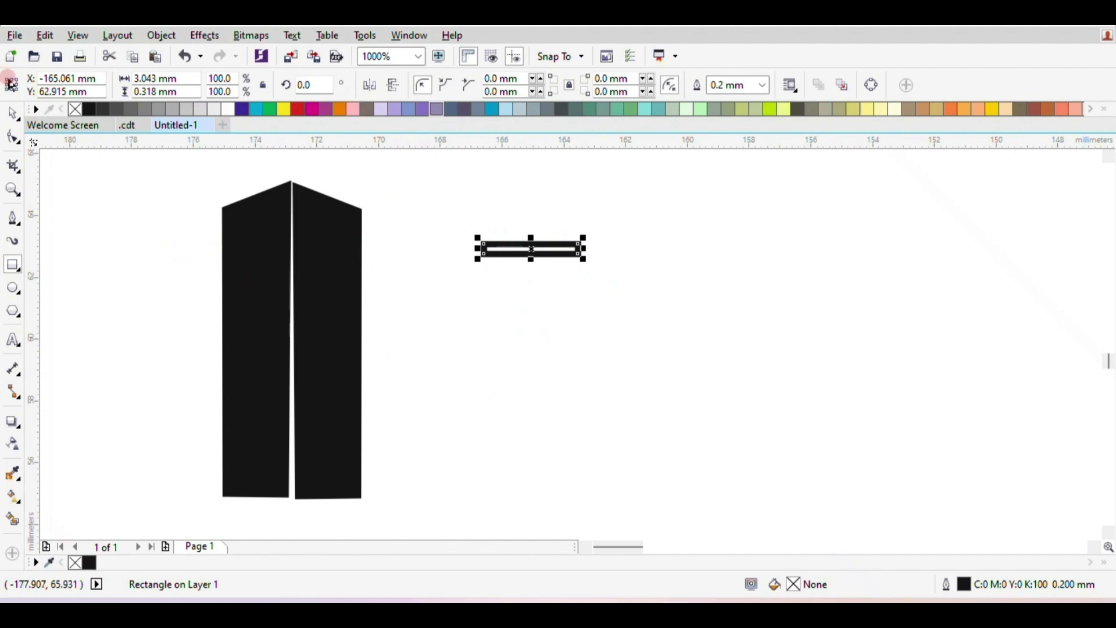
left_click(12, 112)
left_click(756, 85)
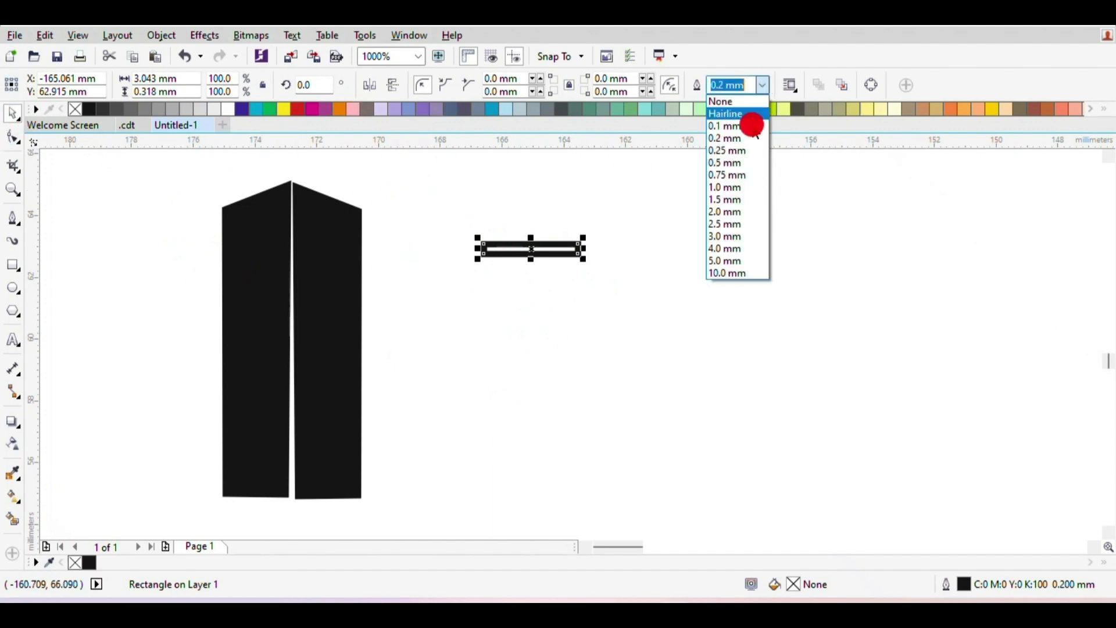
left_click(740, 110)
- Place the thin rectangle across the upper part of the right bar and cut a gap there with Simplify
left_click_drag(523, 242, 340, 254)
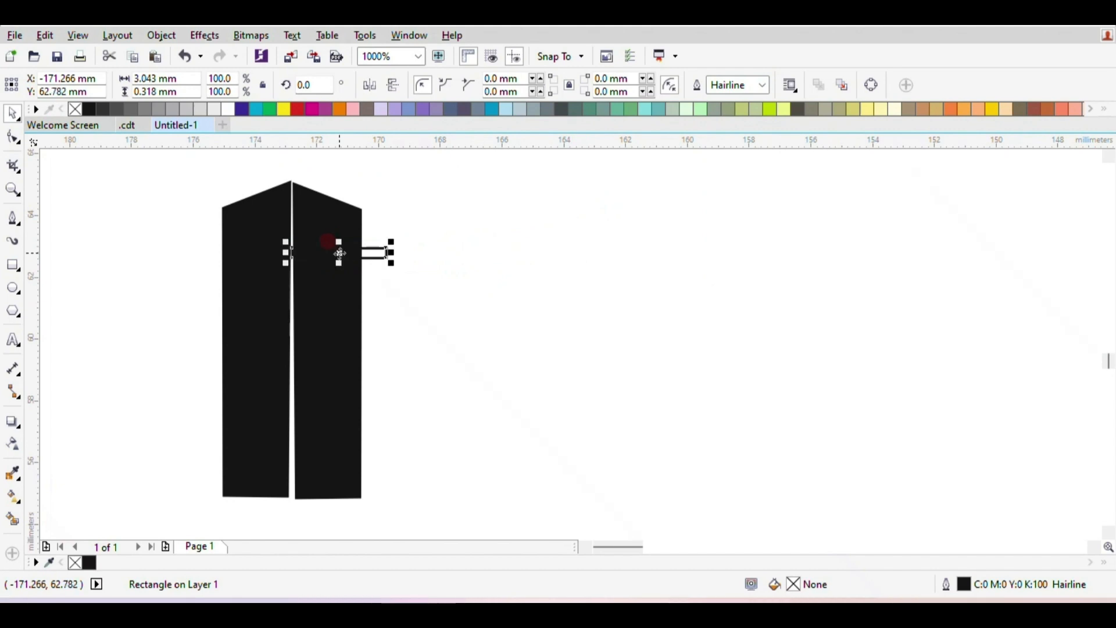
left_click(320, 218, "shift")
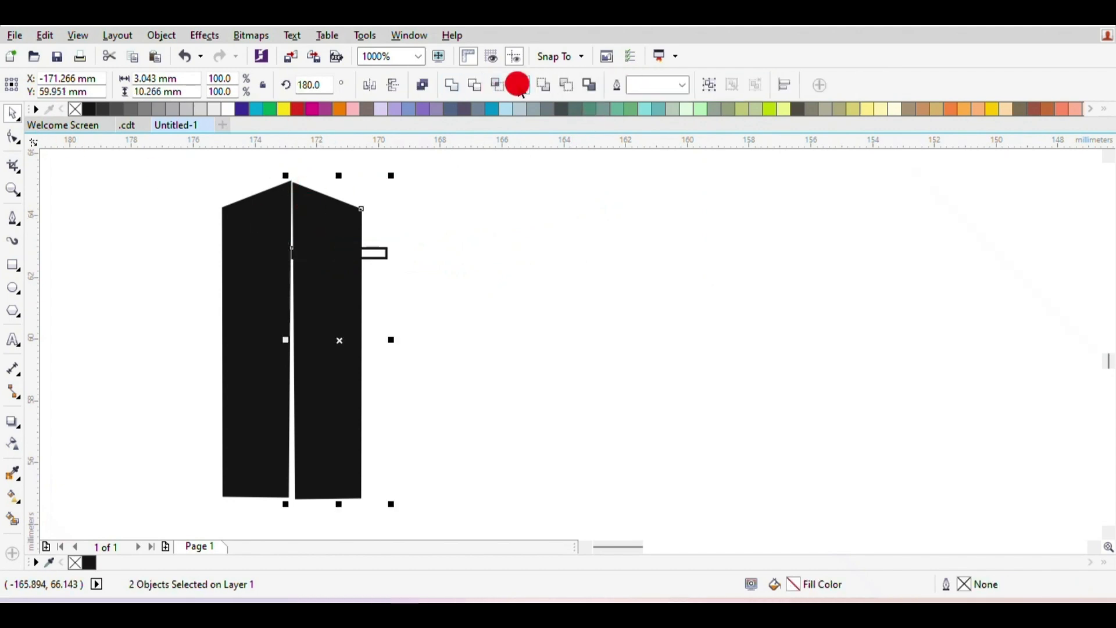
left_click(518, 85)
left_click(414, 259)
- Move the thin rectangle a little below the first gap and cut a second gap in the right bar
left_click_drag(386, 257, 388, 311)
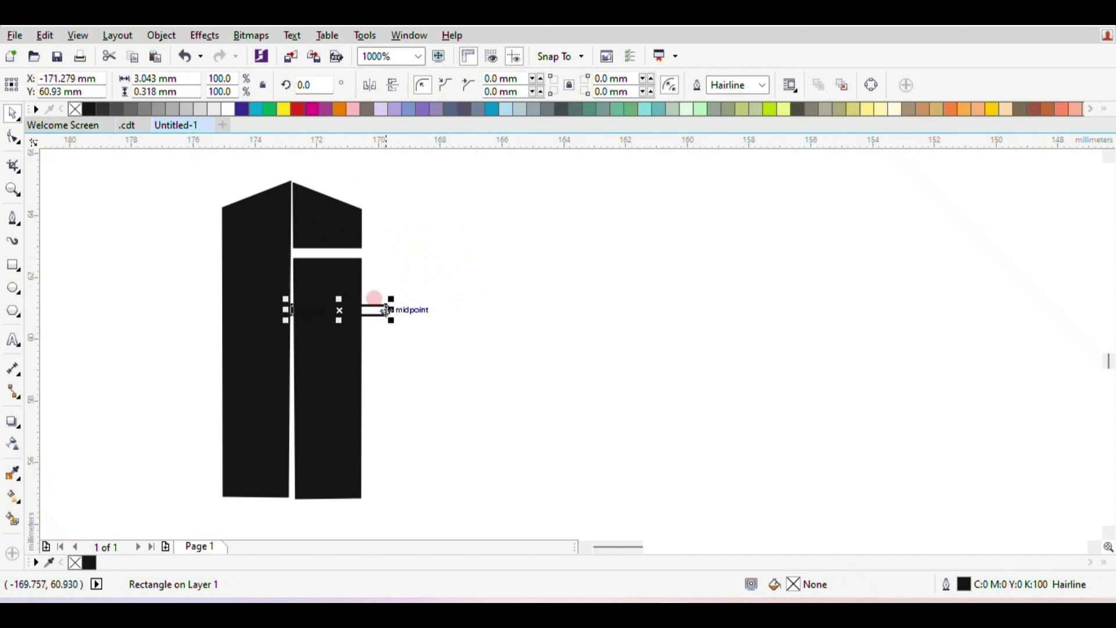
left_click(341, 282)
left_click(389, 311, "shift")
left_click(517, 85)
left_click(495, 279)
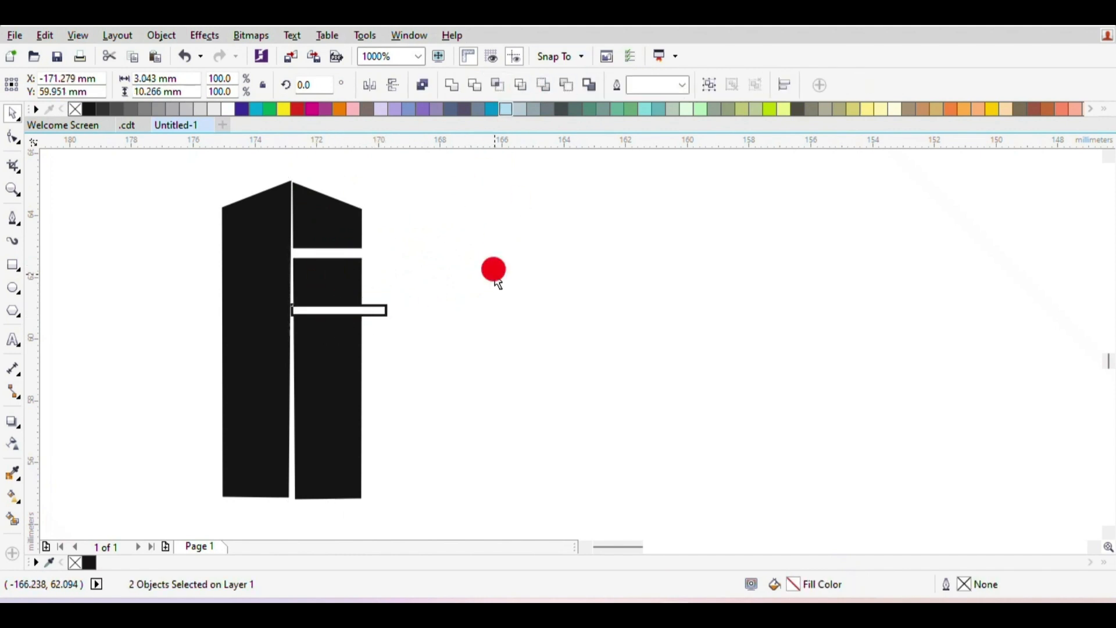
- Shift the thin rectangle below the second gap and cut a third gap in the right bar
left_click_drag(386, 314, 389, 364)
left_click(350, 412)
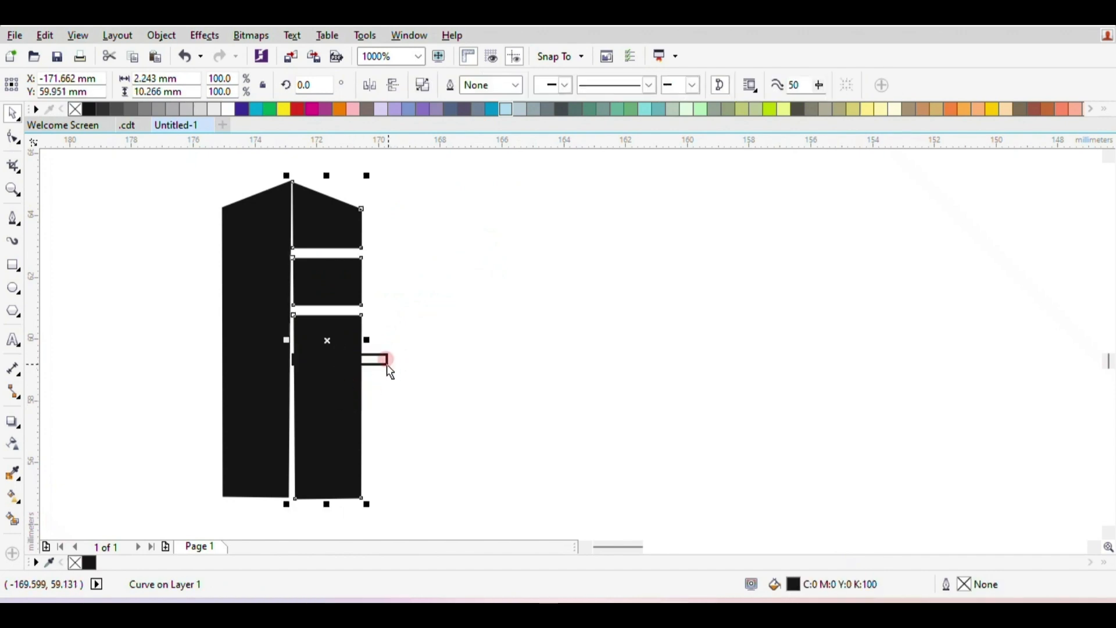
left_click(385, 359, "shift")
left_click(546, 83)
left_click(465, 379)
- Shift the thin rectangle below the third gap and cut a fourth gap in the right bar
left_click_drag(390, 364, 387, 411)
left_click(354, 436)
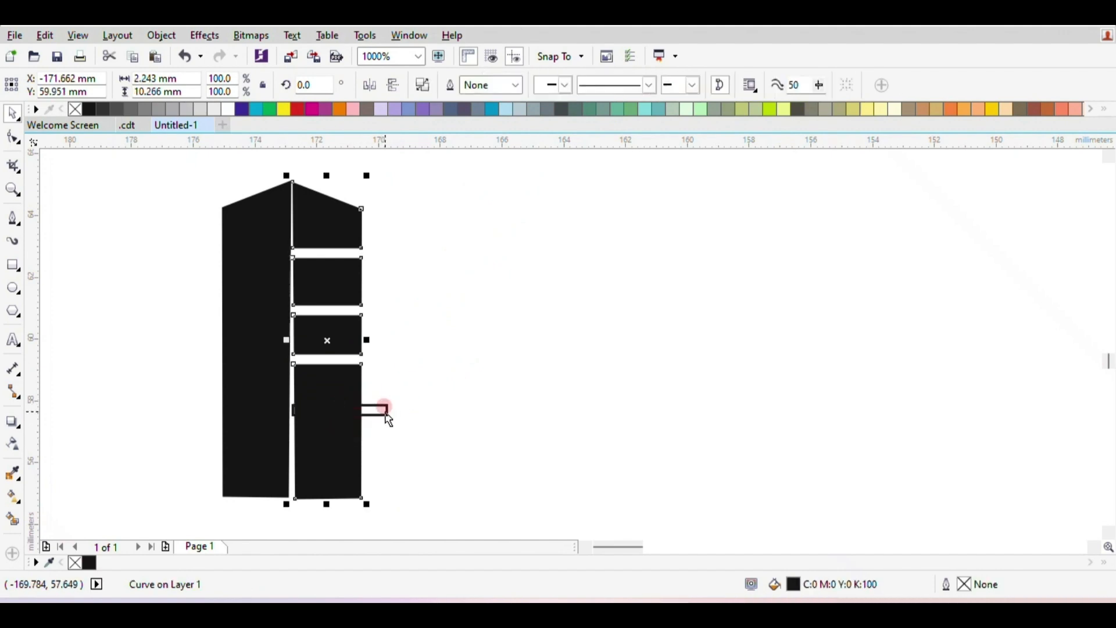
left_click(386, 411, "shift")
left_click(514, 92)
left_click(453, 436)
- Cut a fifth gap near the bottom of the right bar, move the thin rectangle aside, and delete it
left_click_drag(380, 412, 611, 377)
left_click(332, 474)
left_click(383, 452, "shift")
left_click(521, 85)
left_click(480, 337)
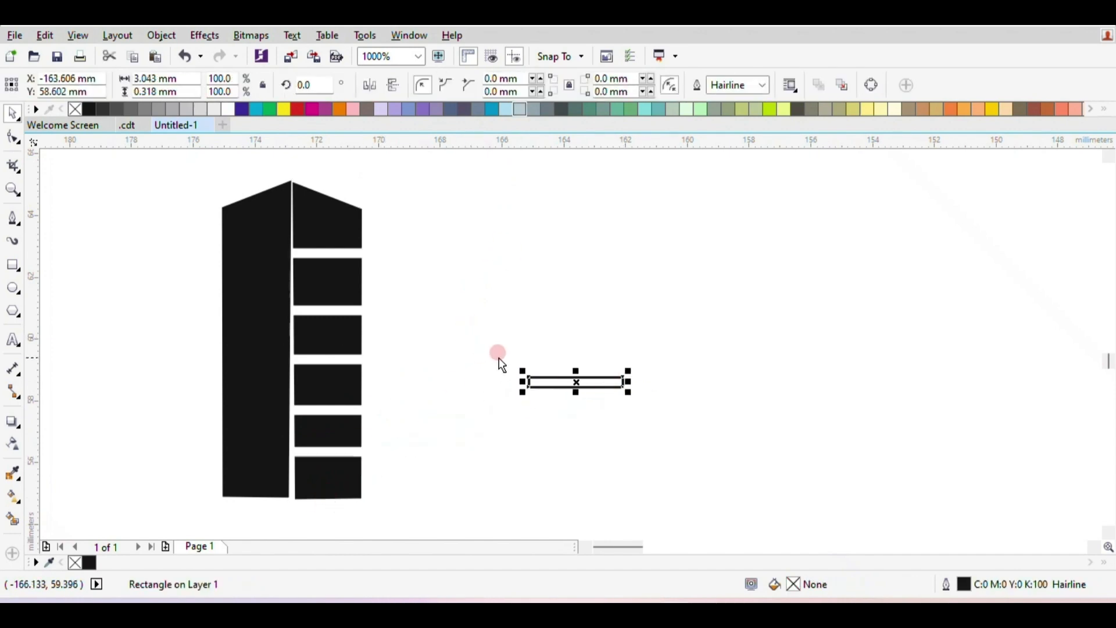
key("Delete")
- Raise the two bottom corner nodes of the right bar's lowest block slightly
left_click(337, 452)
left_click(194, 198)
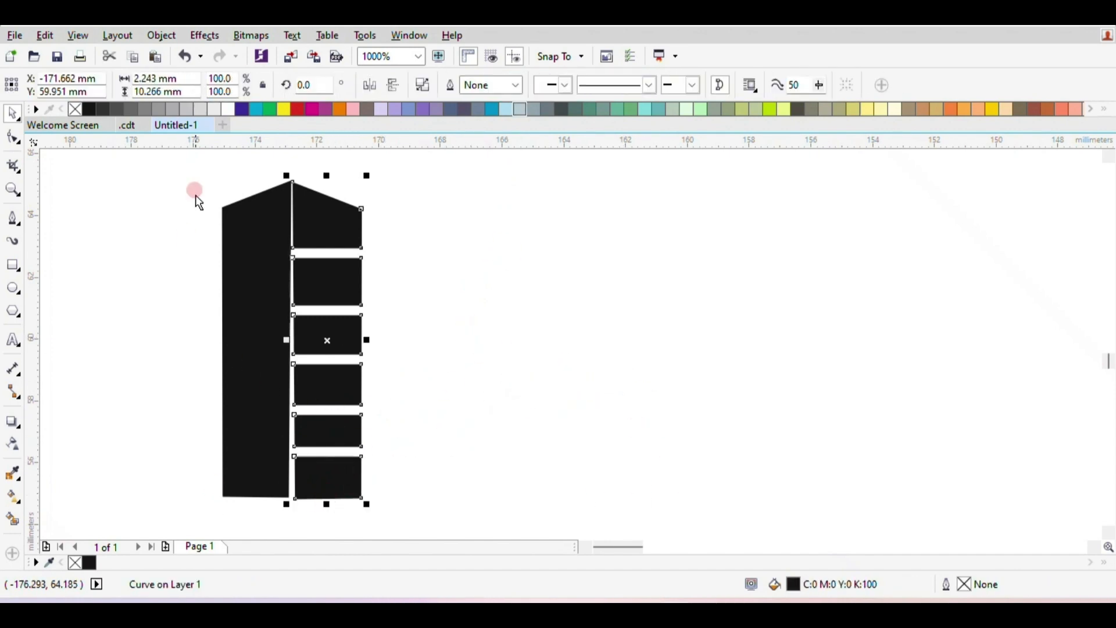
left_click(13, 137)
left_click(119, 238)
left_click(324, 495)
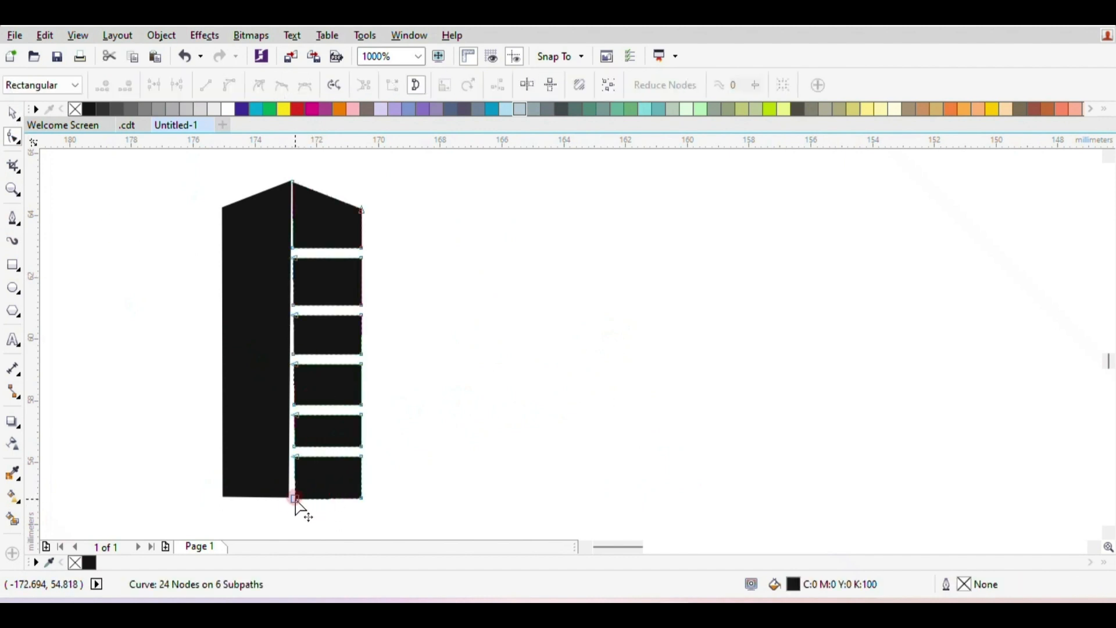
left_click_drag(295, 499, 296, 491)
mouse_move(383, 487)
left_mouse_down()
mouse_move(284, 506)
mouse_move(362, 488)
left_mouse_up()
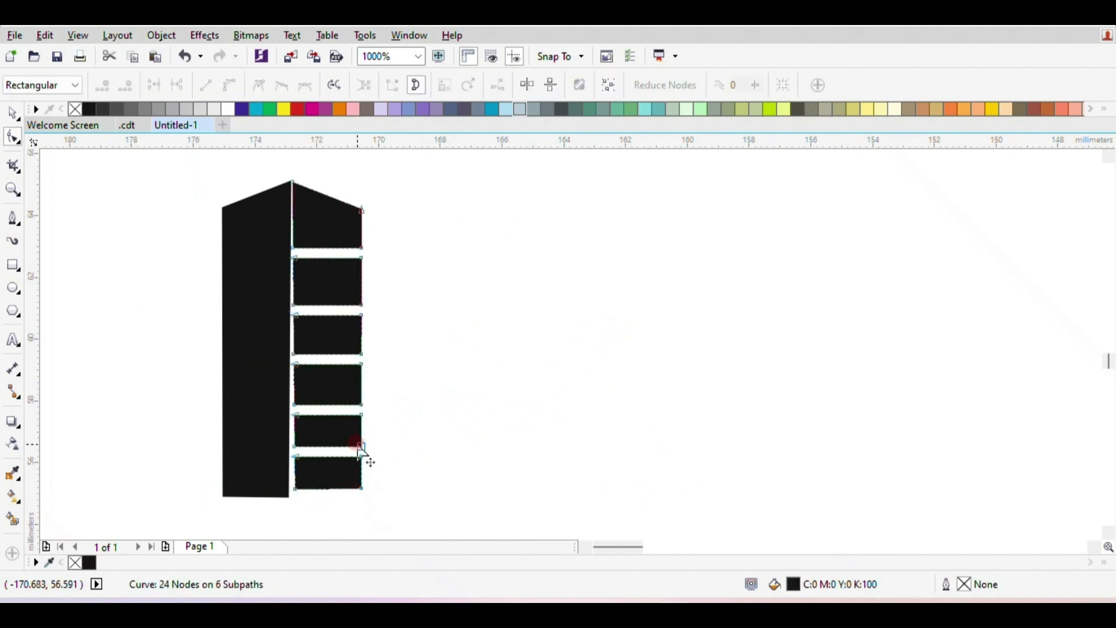
- Try stretching the lowest two blocks of the right bar downward by their corner nodes, and undo the last changes
left_click_drag(389, 441, 291, 455)
left_click_drag(362, 448, 365, 457)
left_click(326, 487)
left_click_drag(366, 509, 367, 509)
key("Down")
key("Down")
key("Down")
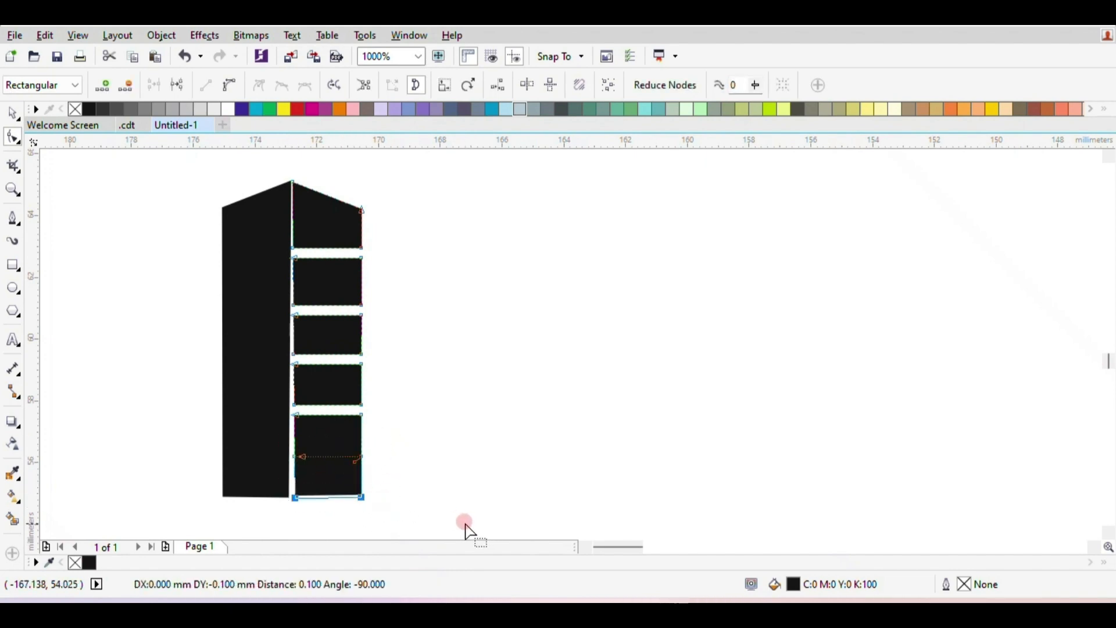
left_click(340, 461)
left_click_drag(290, 451, 370, 472)
left_click_drag(361, 457, 372, 507)
key("ctrl+z")
key("ctrl+z")
- Lower the bottom edge of the fifth block and both the top and bottom edges of the lowest block
left_click(298, 491)
left_click_drag(256, 468, 362, 516)
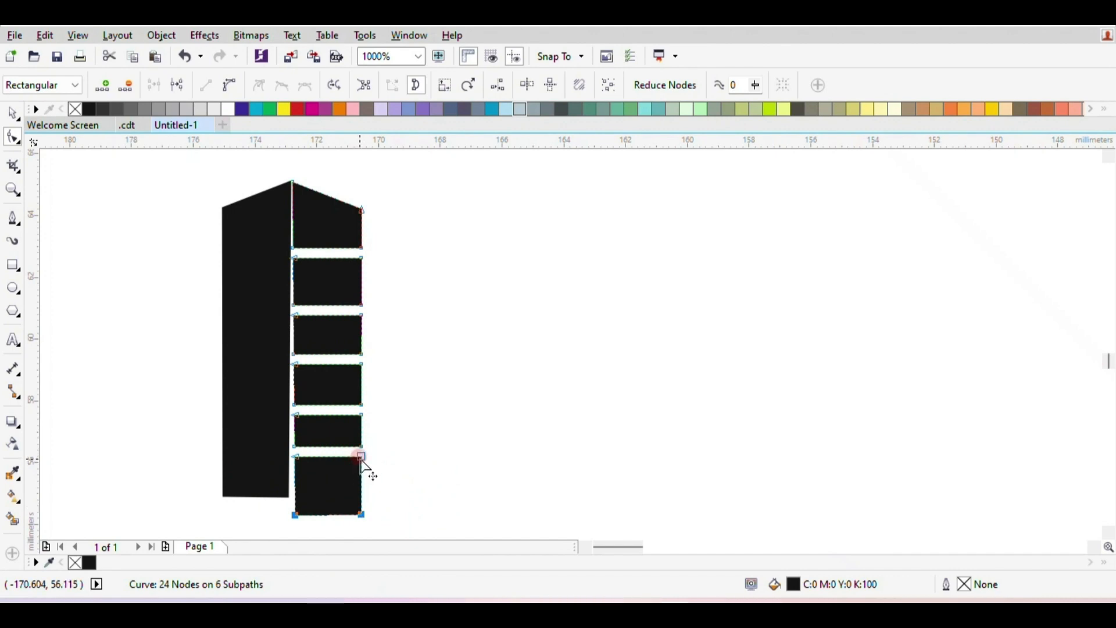
left_click_drag(357, 459, 361, 468)
left_click_drag(415, 443, 277, 451)
left_click_drag(364, 448, 361, 459)
left_click(10, 114)
- Stretch the left bar downward so its bottom edge lines up with the segmented right bar
scroll(120, 403, "down", 1)
scroll(126, 459, "up", 1)
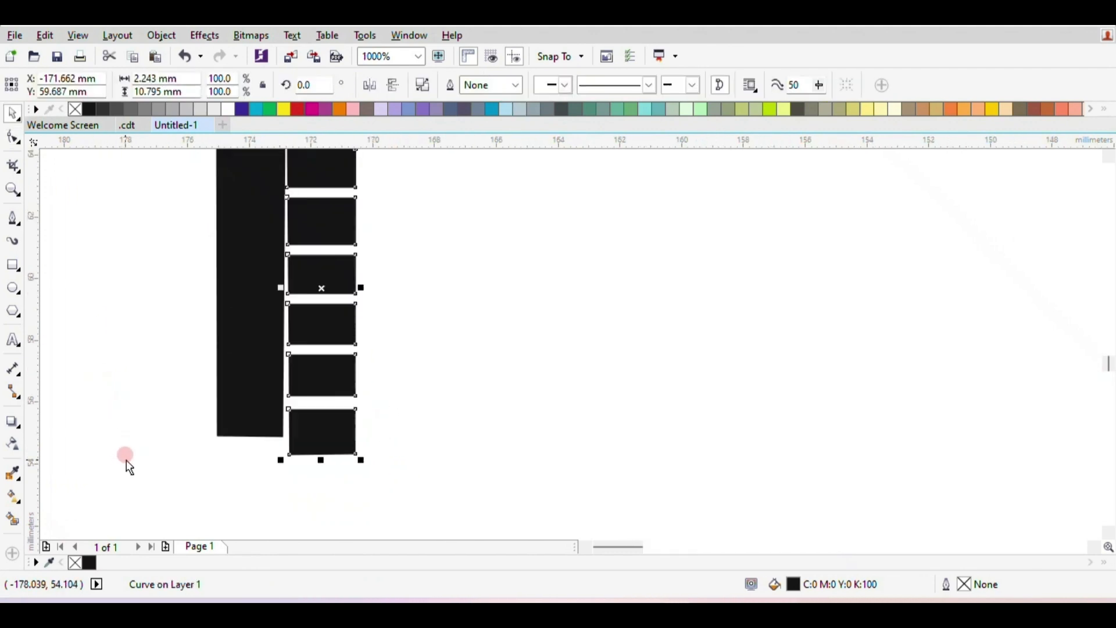
left_click(264, 416)
left_click_drag(255, 444, 248, 460)
scroll(263, 449, "down", 1)
left_click(223, 344)
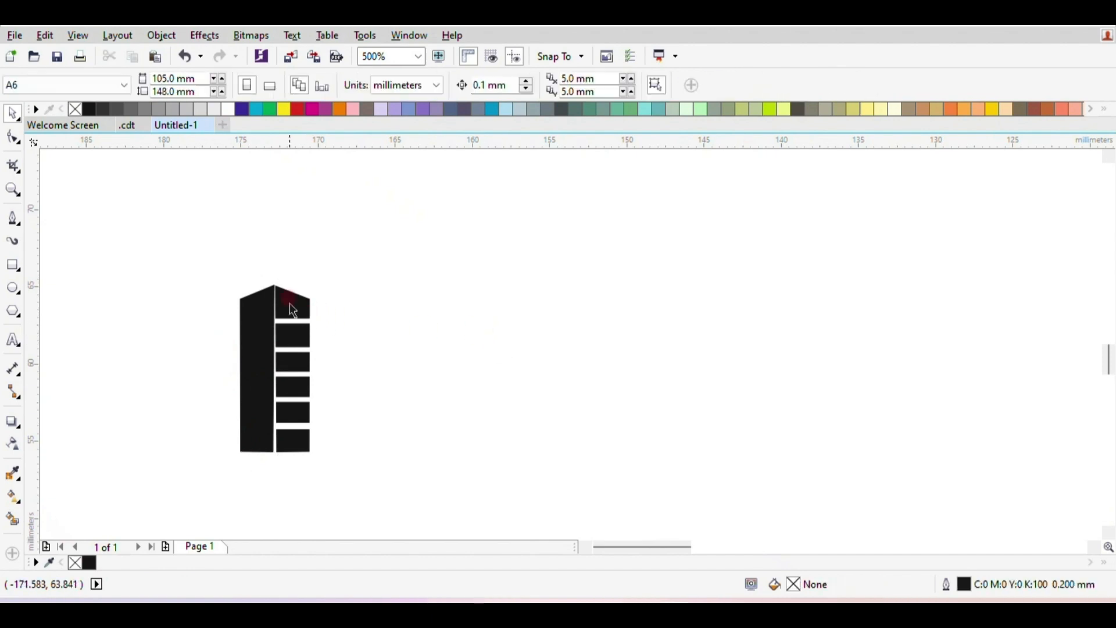
- Break the segmented right bar apart into separate blocks
left_click(290, 303)
right_click(282, 372)
left_click(365, 243)
left_click(47, 206)
- With the Shape tool, pull the blocks' right edges slightly inward and raise the right sides of the top two blocks
left_click(13, 138)
scroll(386, 361, "up", 1)
left_click(469, 202)
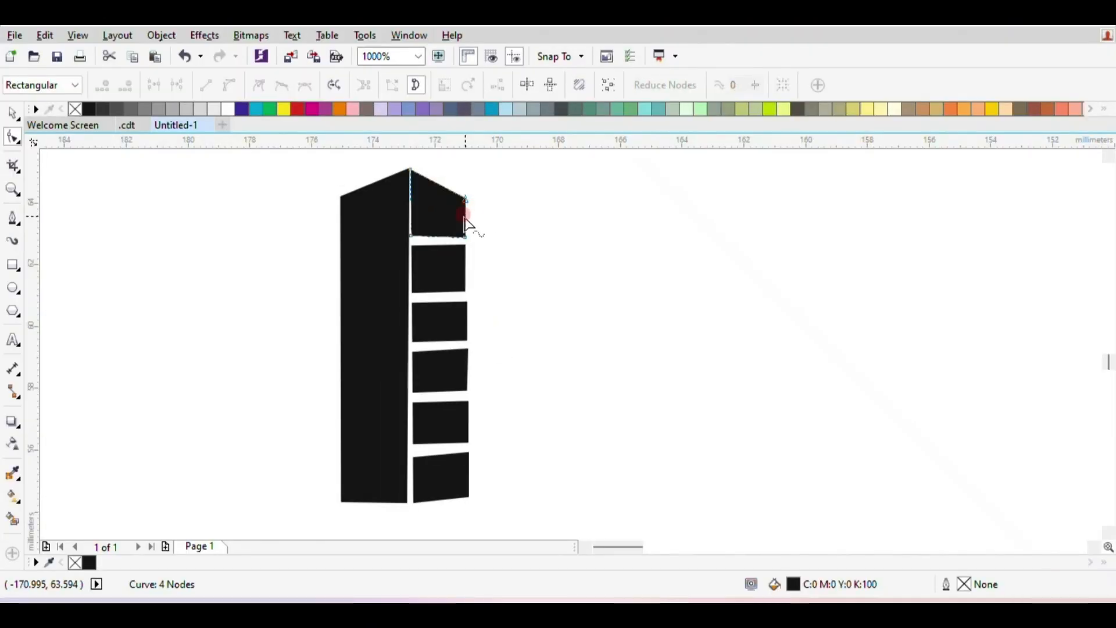
left_click_drag(465, 218, 463, 256)
left_click(465, 267)
- Raise the right sides of the third and fourth blocks so they slope like the ones above
left_click(455, 314)
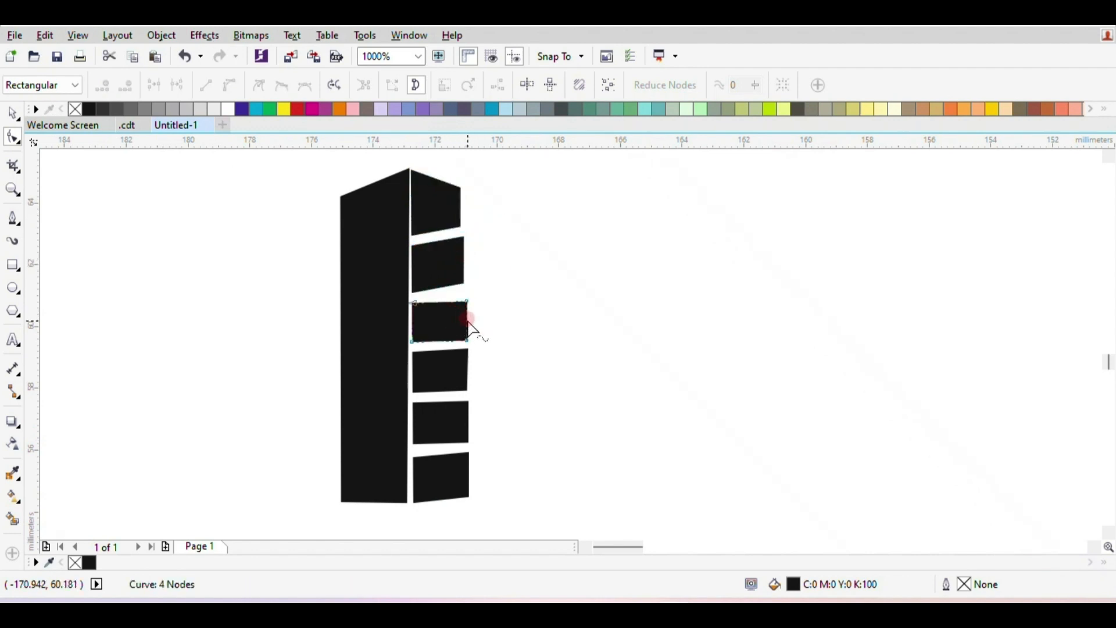
left_click_drag(465, 324, 472, 323)
left_click(468, 348)
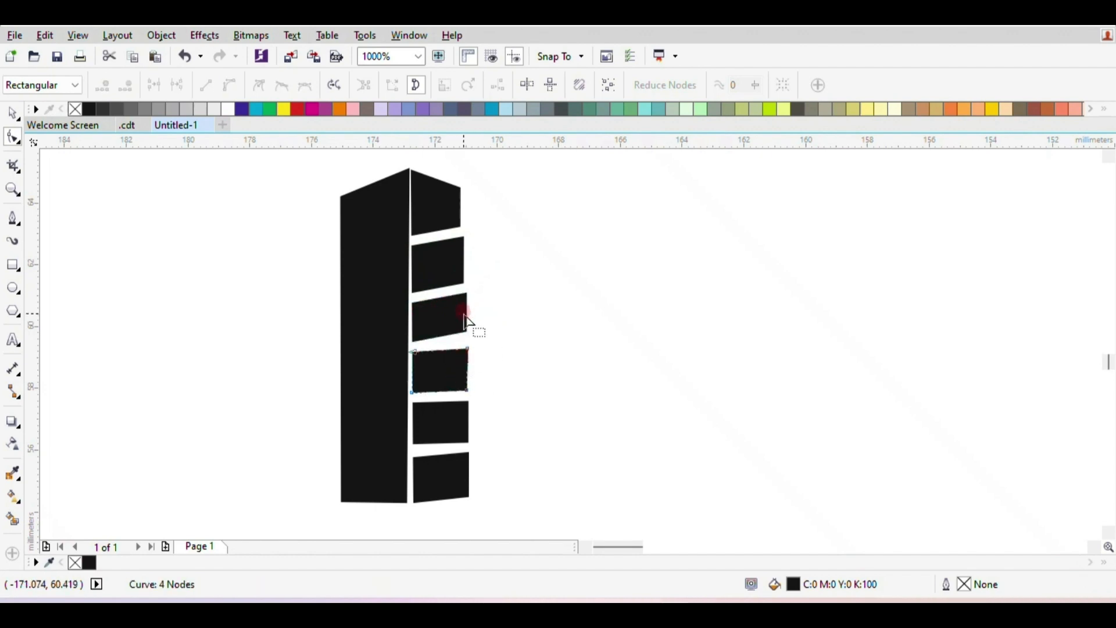
left_click_drag(468, 370, 464, 365)
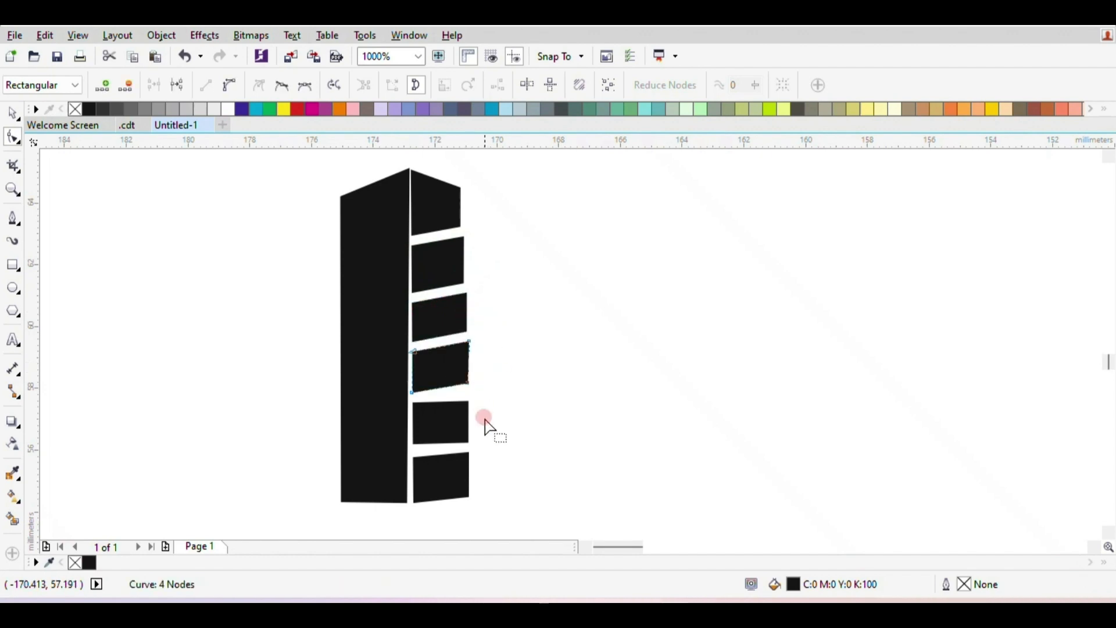
- Raise the right sides of the fifth and lowest blocks to match the slope, and select the left bar
left_click(458, 426)
left_click_drag(468, 419, 473, 443)
left_click(464, 473)
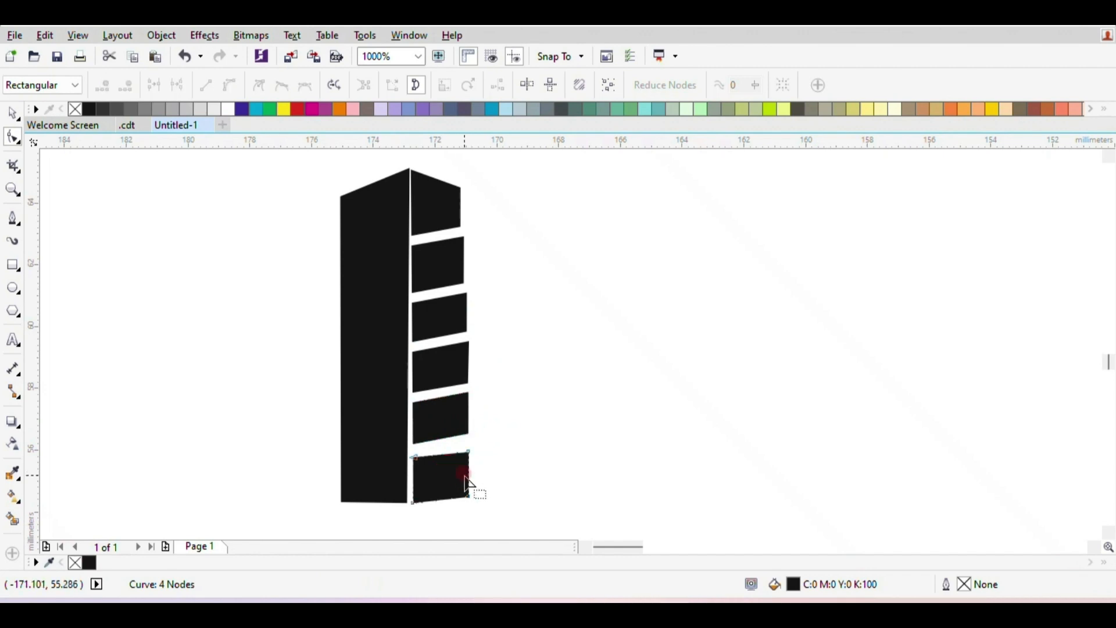
left_click_drag(468, 482, 468, 464)
left_click(353, 381)
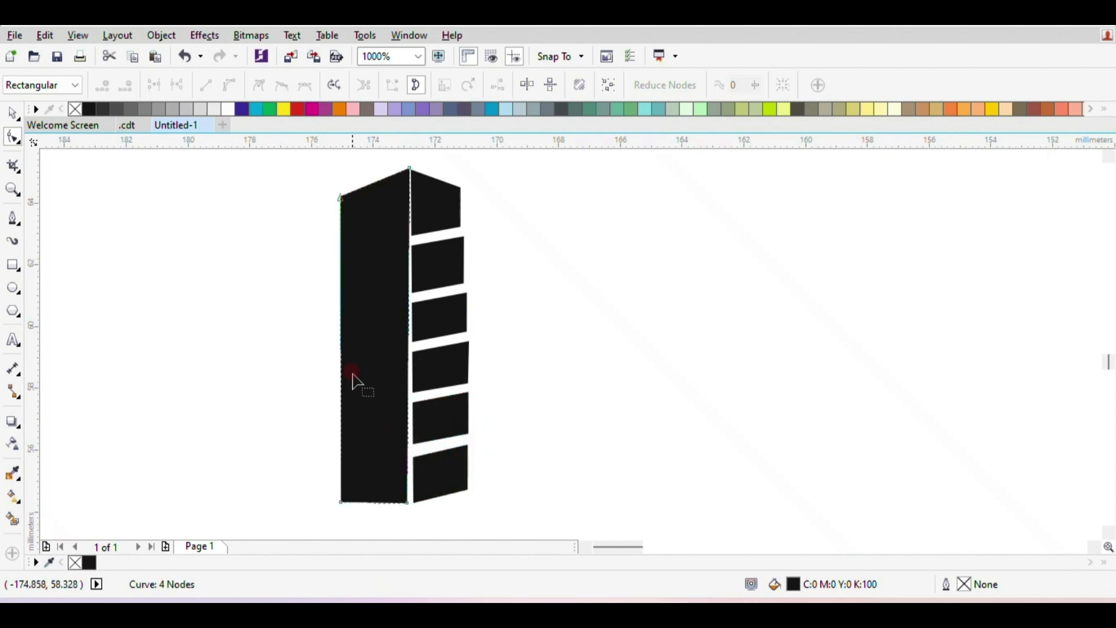
- Narrow the left bar by moving its left edge inward with a raised bottom corner, and group it with the six blocks
mouse_move(341, 355)
left_mouse_down()
mouse_move(352, 374)
mouse_move(355, 353)
left_mouse_up()
left_click(11, 114)
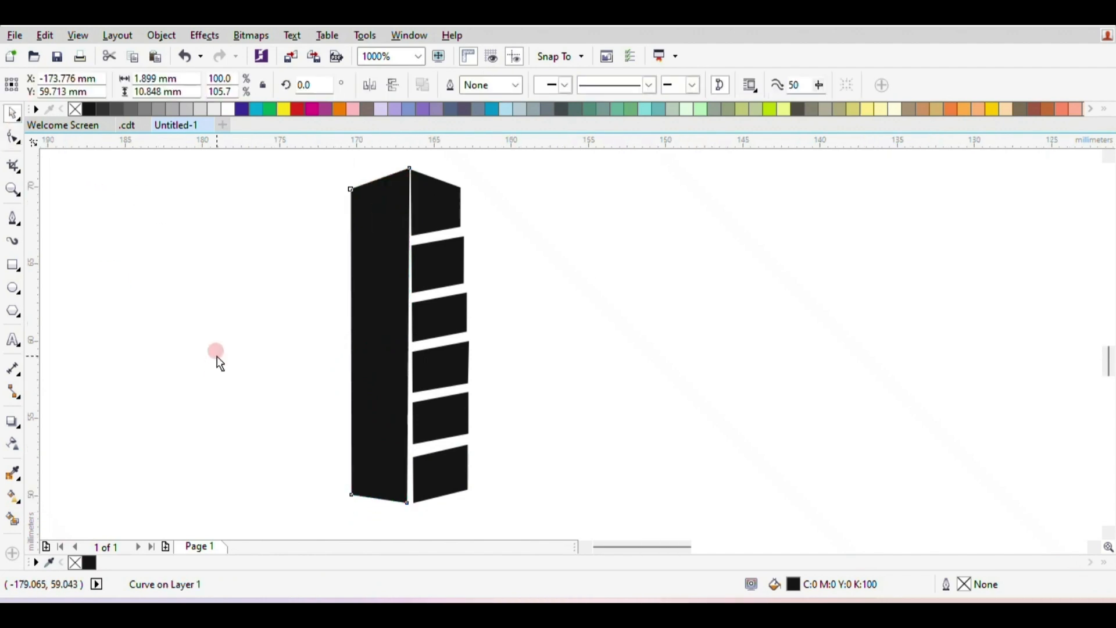
scroll(217, 359, "down", 2)
left_click_drag(217, 215, 475, 451)
key("ctrl+g")
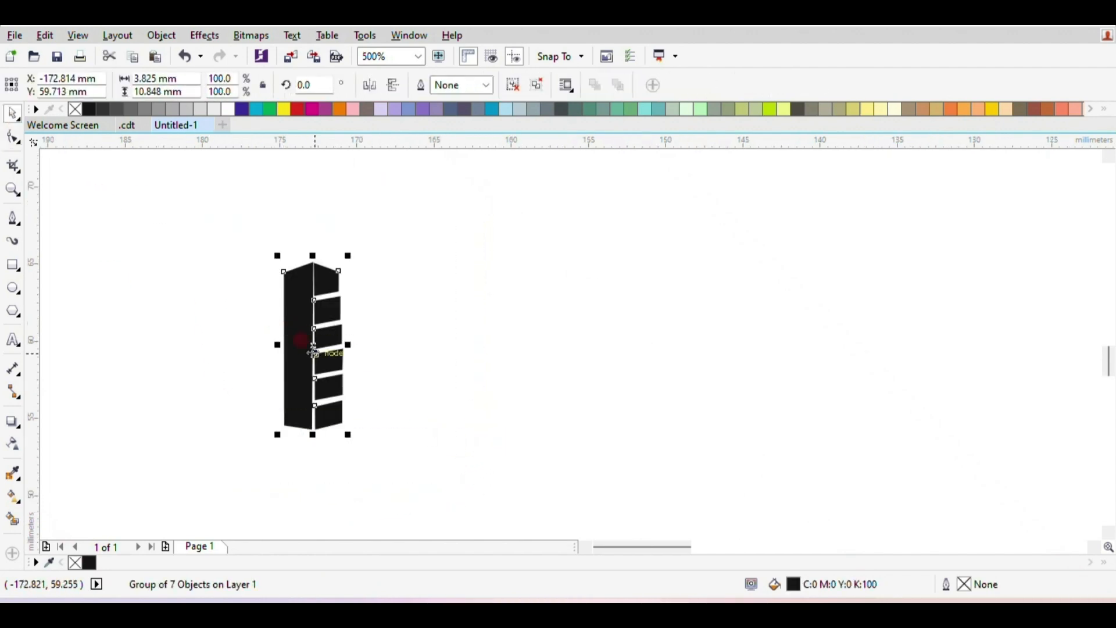
- Copy the building group to its right and scale the copy to 55%, standing near the taller building's base
left_click_drag(315, 347, 379, 347)
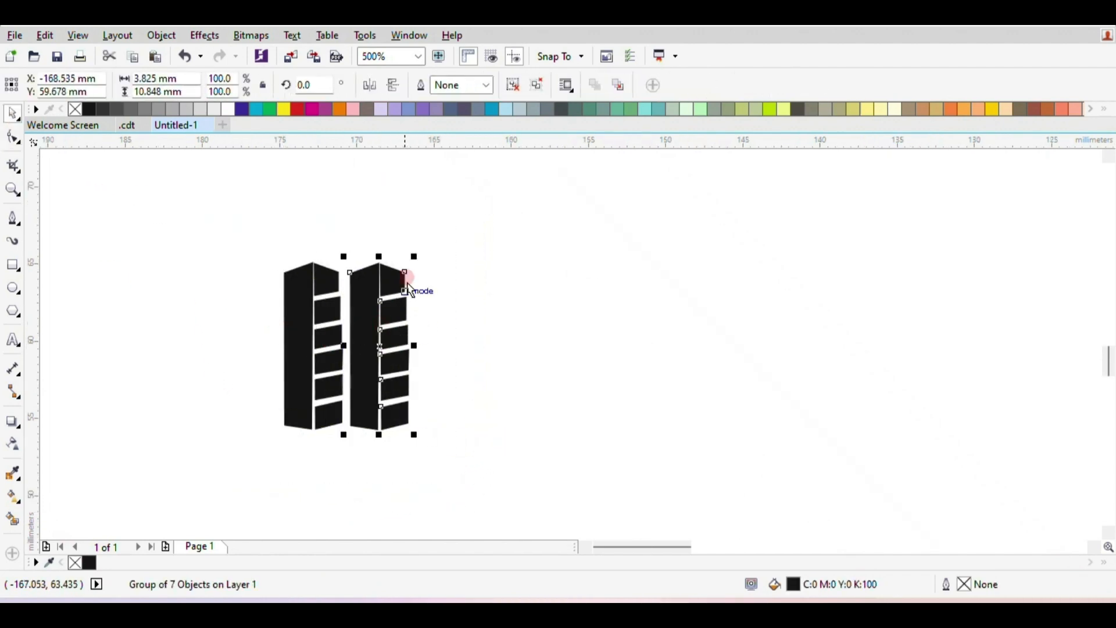
left_click_drag(414, 256, 384, 342)
left_click_drag(365, 389, 365, 383)
left_click(399, 361)
left_click(357, 364)
left_click_drag(383, 333, 389, 324)
left_click(484, 364)
left_click(367, 384)
left_click(357, 411)
left_click(374, 391)
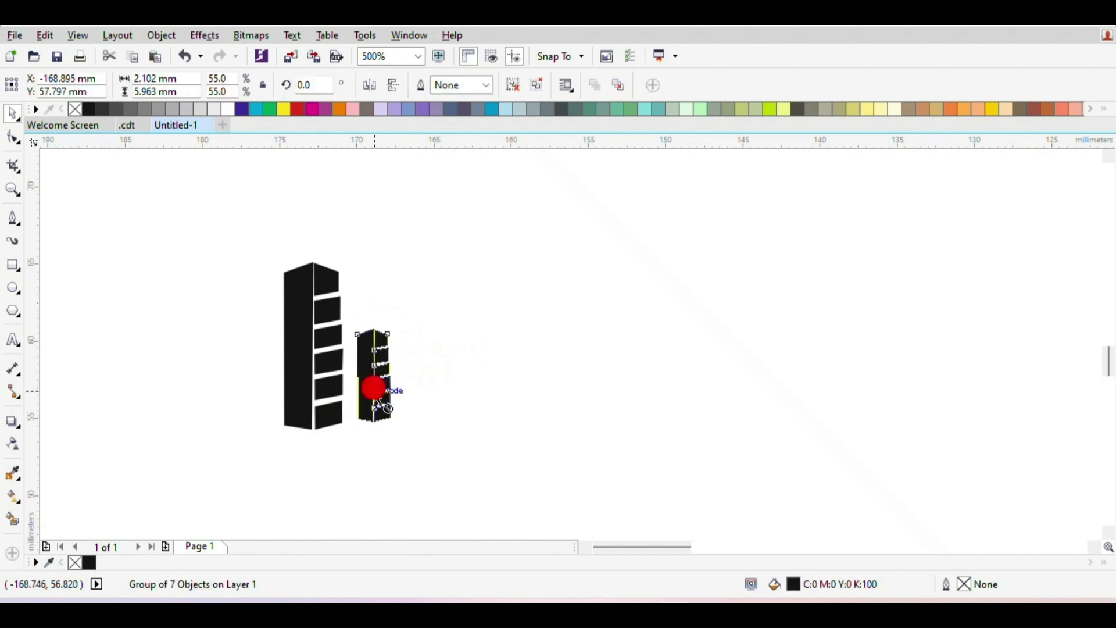
- Draw a straight horizontal line about 9.3 mm long above and left of the buildings, with a Hairline outline
left_click(14, 218)
left_click(81, 232)
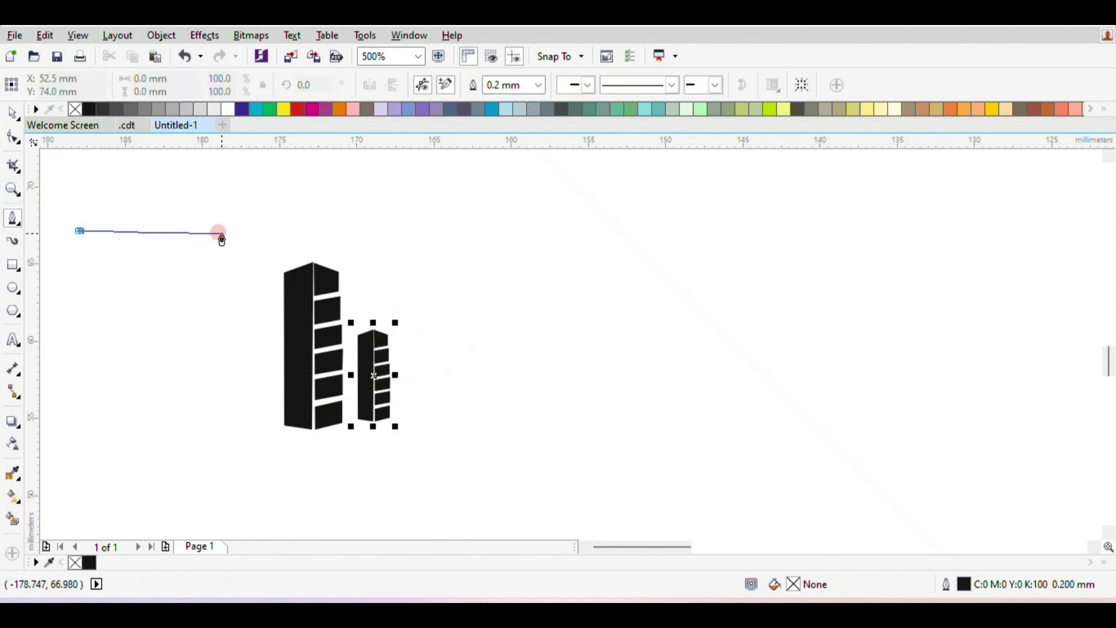
left_click(221, 233)
key("space")
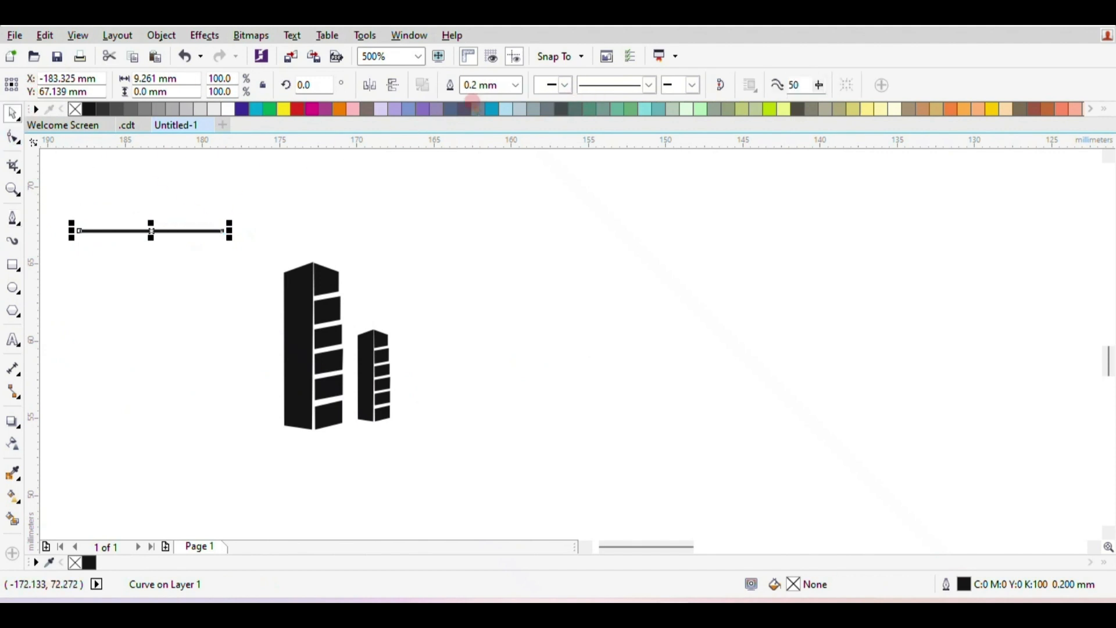
left_click(641, 87)
left_click(515, 85)
left_click(515, 85)
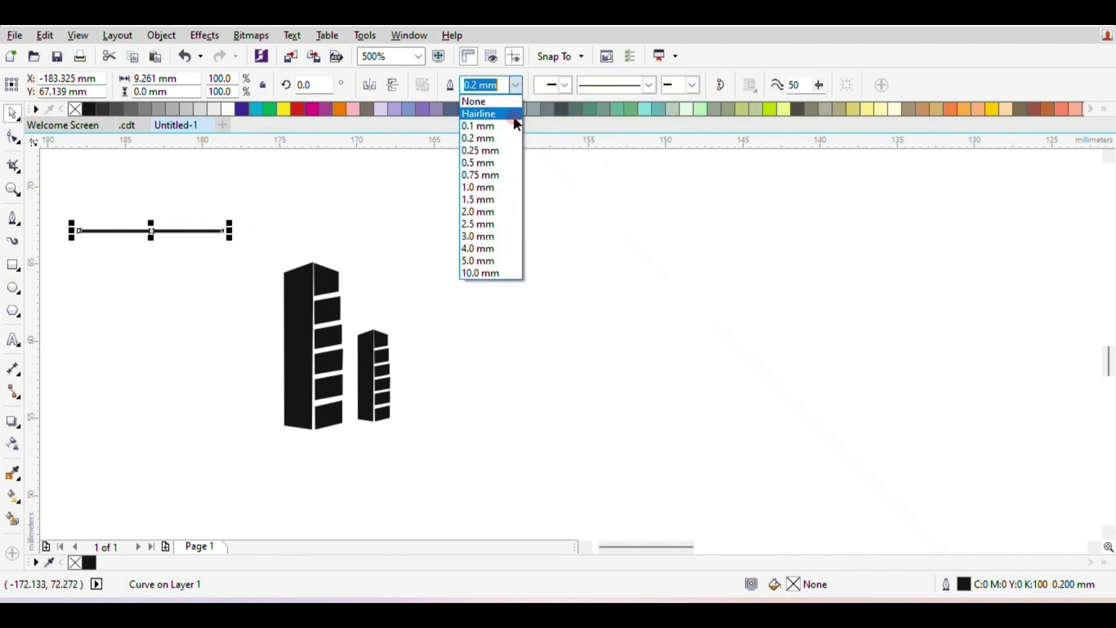
left_click(488, 112)
- Slope the line upward to the right by moving its end nodes, and add a middle node with a curved segment
left_click(13, 137)
left_click_drag(79, 231, 70, 252)
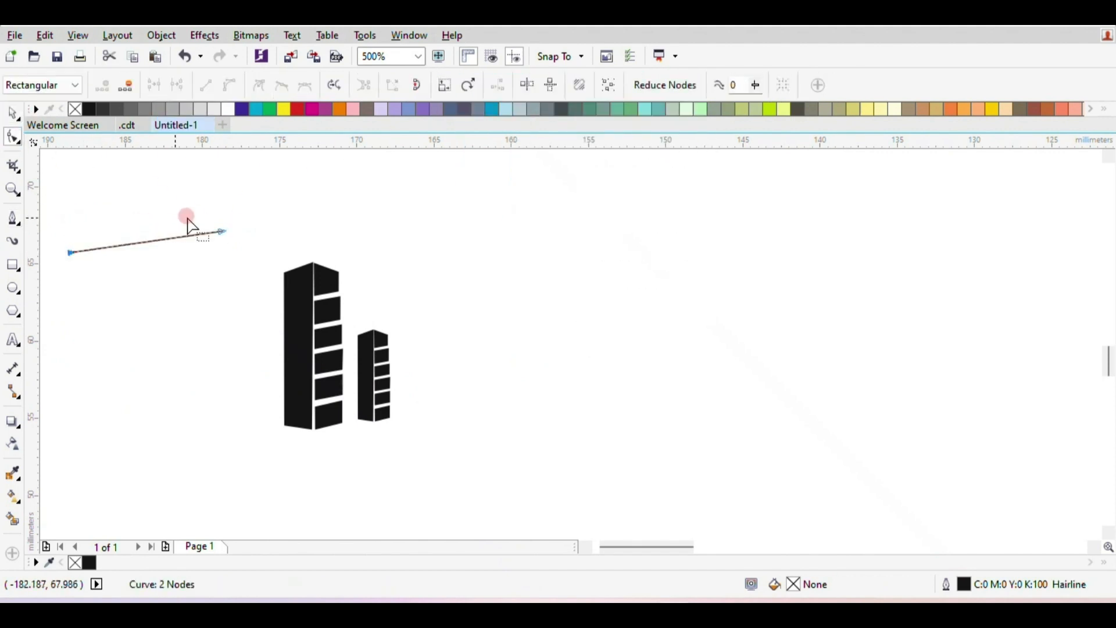
left_click_drag(137, 242, 140, 239)
left_click_drag(221, 231, 226, 201)
double_click(158, 222)
left_click(229, 85)
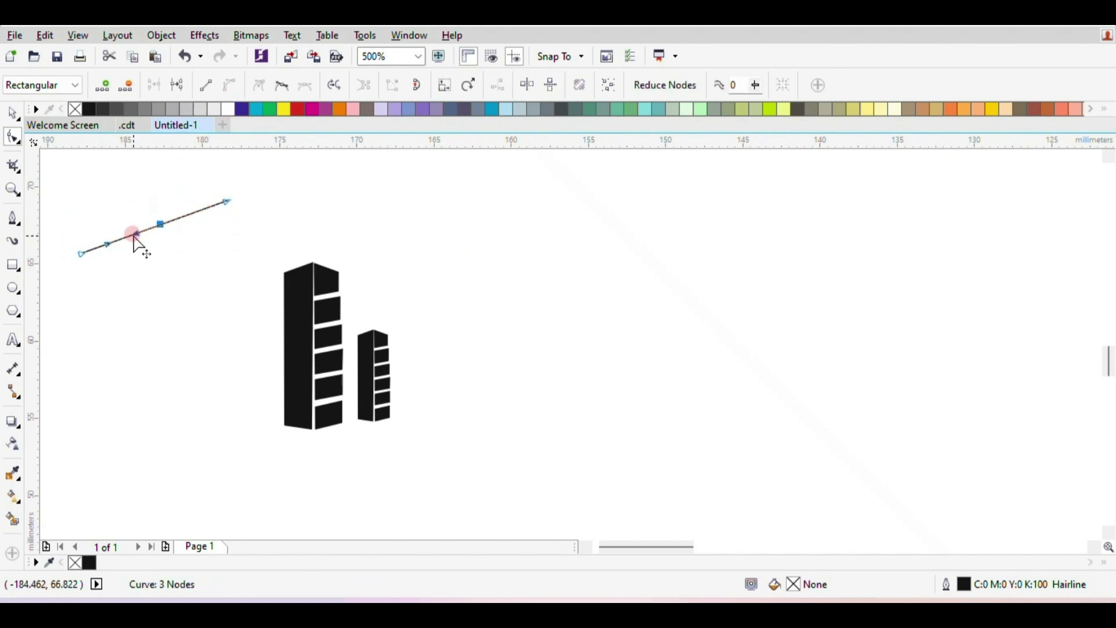
- Remove the middle node and shape the line into a sagging curve that rises to the right, extending both ends
left_click_drag(108, 244, 147, 245)
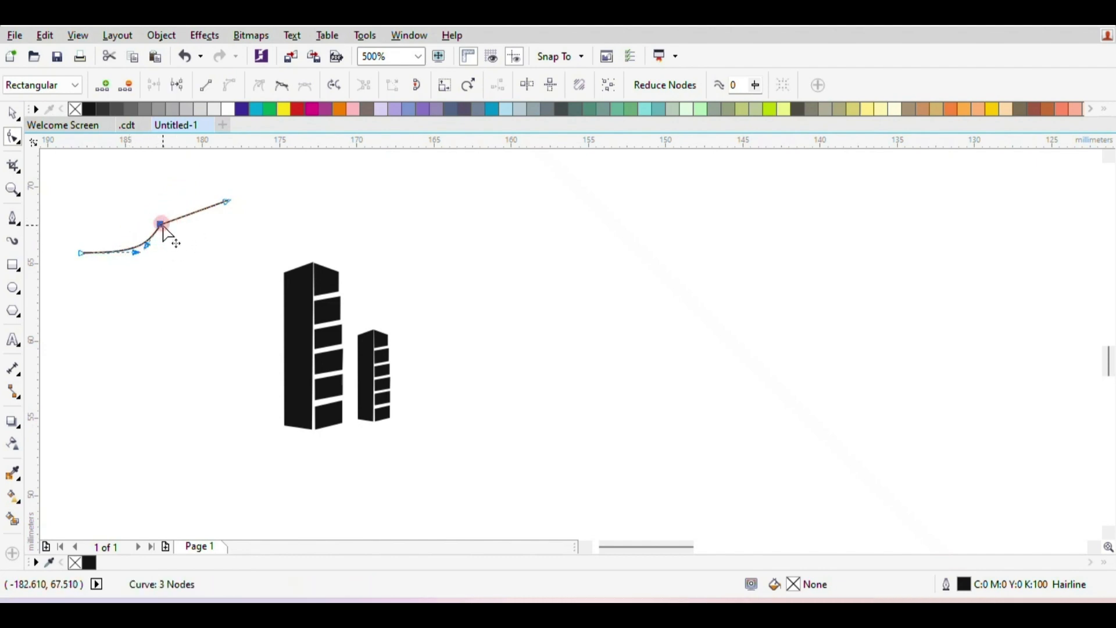
double_click(163, 225)
left_click(173, 209)
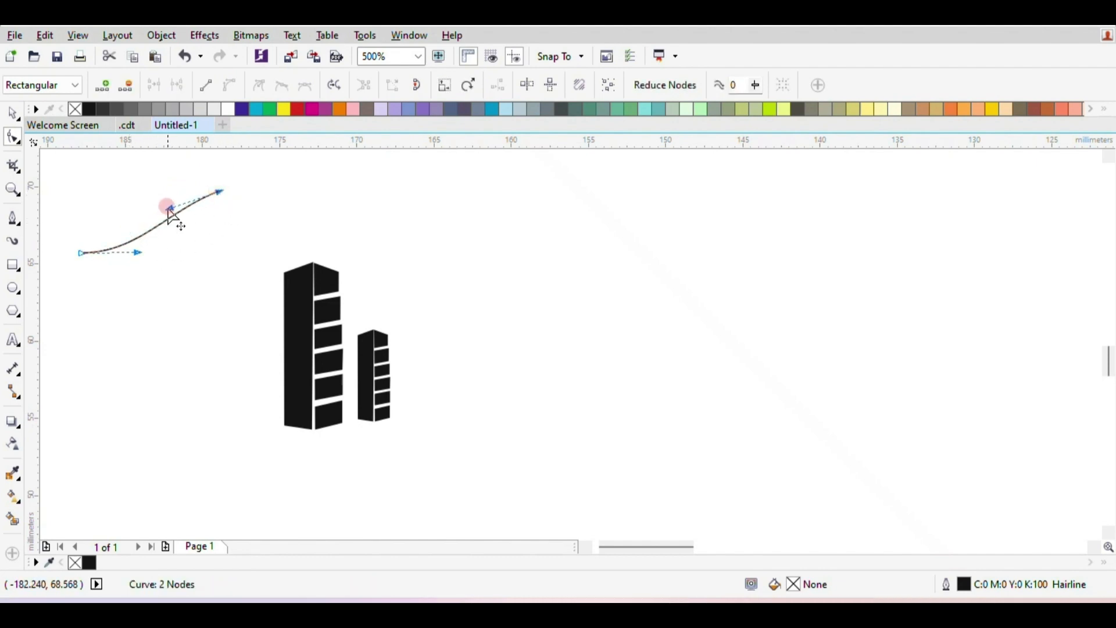
left_click_drag(168, 208, 187, 228)
left_click_drag(82, 253, 117, 257)
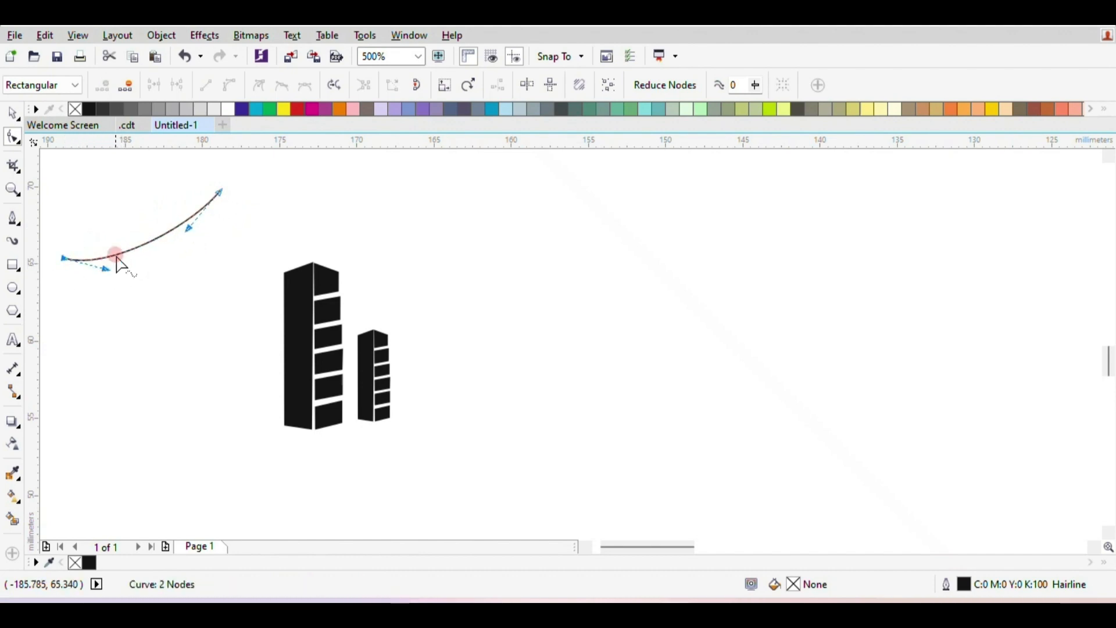
left_click_drag(228, 193, 237, 186)
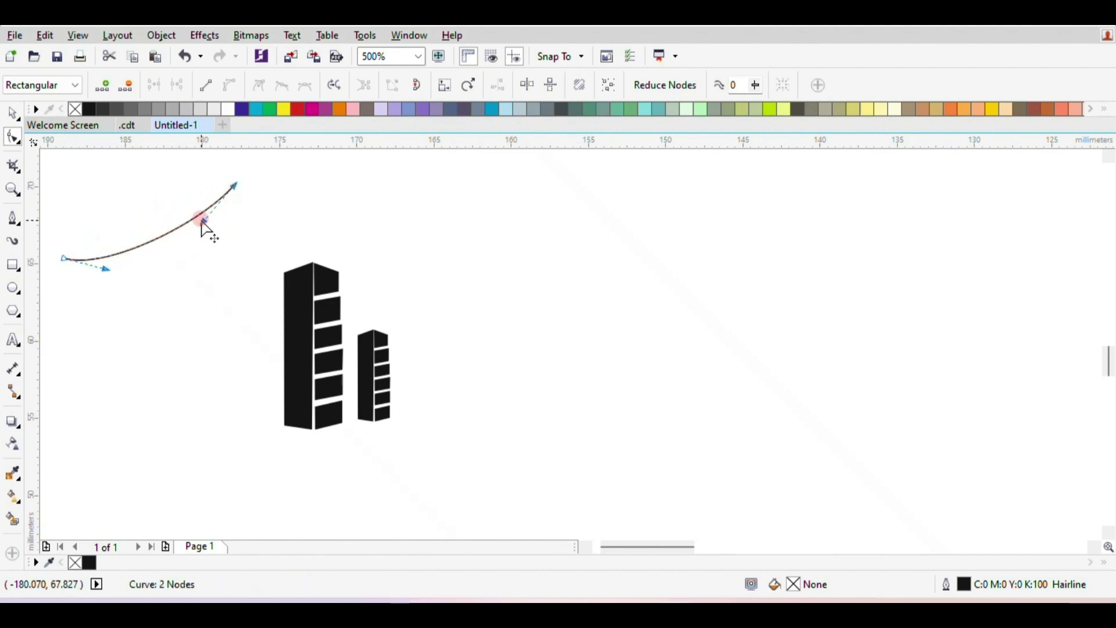
- Mirror a copy of the curve to form a peaked roof line with a shorter right side, and group both curves
left_click_drag(205, 224, 320, 221)
left_click(13, 118)
right_click(236, 228)
left_click(367, 90)
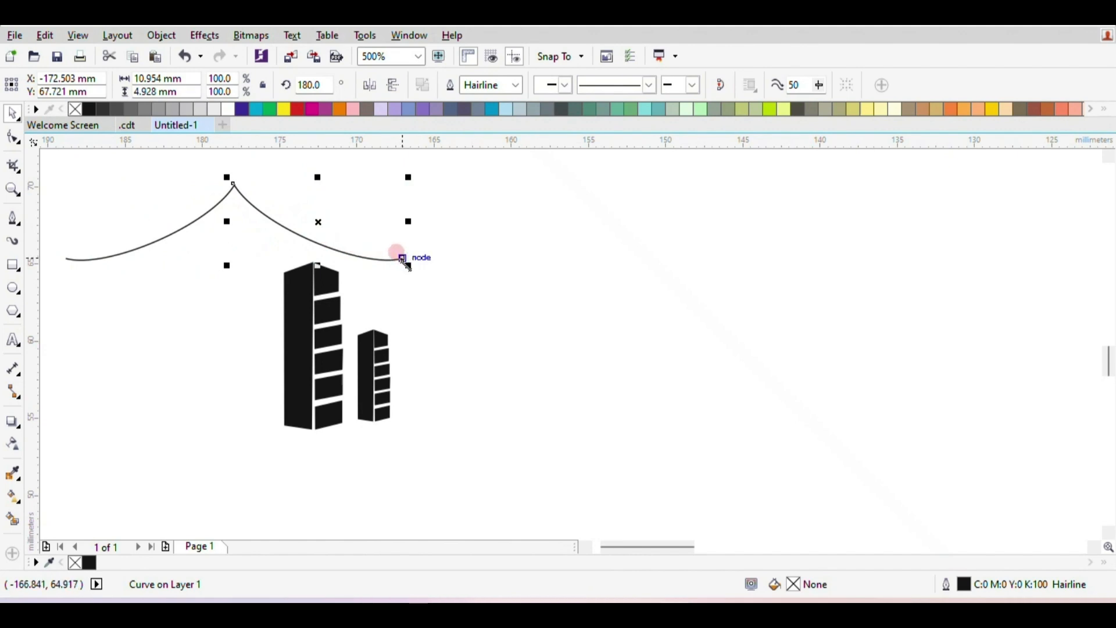
left_click(10, 143)
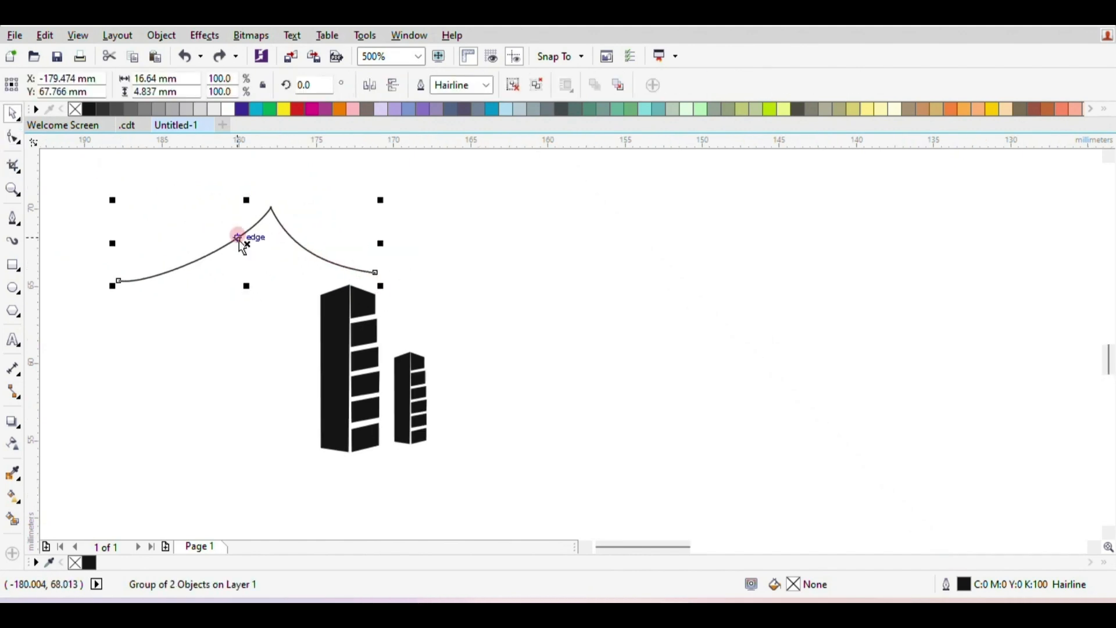
- Move the roof line to the empty area right of the buildings and ungroup its two curves
left_click_drag(246, 241, 627, 228)
right_click(644, 233)
left_click(527, 243)
left_click(685, 262)
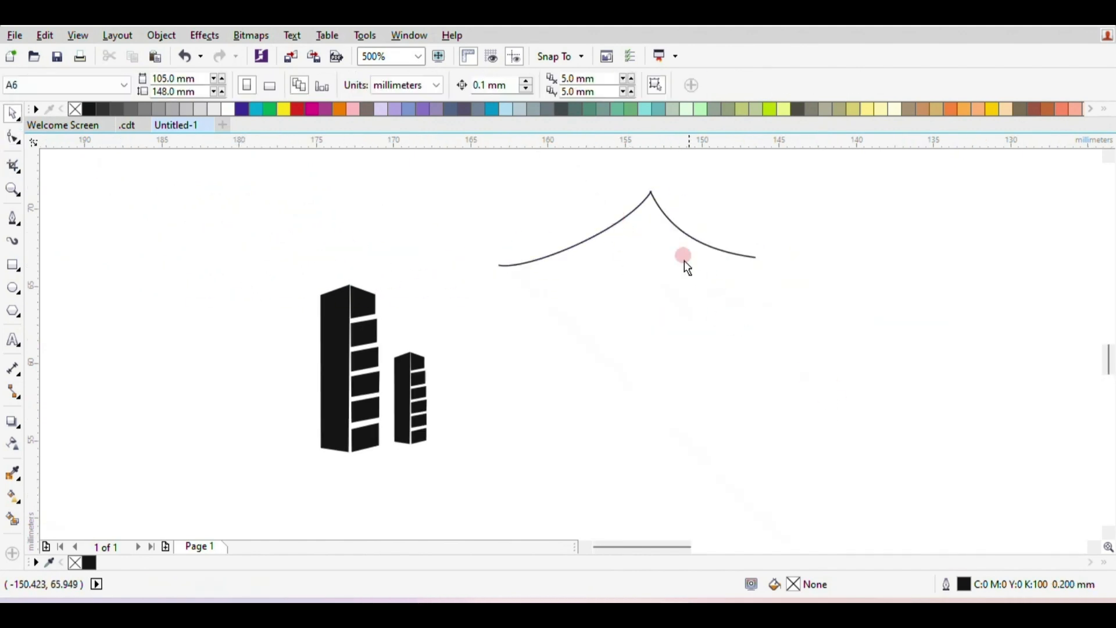
left_click(661, 223)
right_click(660, 197)
left_click(735, 257)
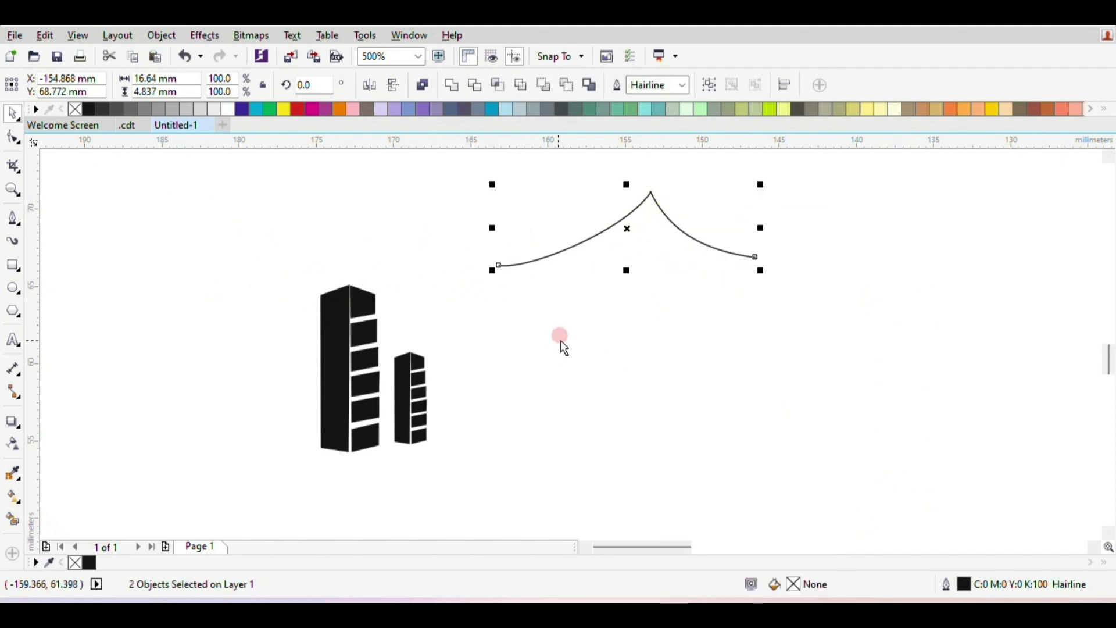
- Copy both roof curves slightly below the originals and bring the lower left curve's outer end up to the original's left tip
left_click_drag(626, 229, 623, 245)
left_click(13, 137)
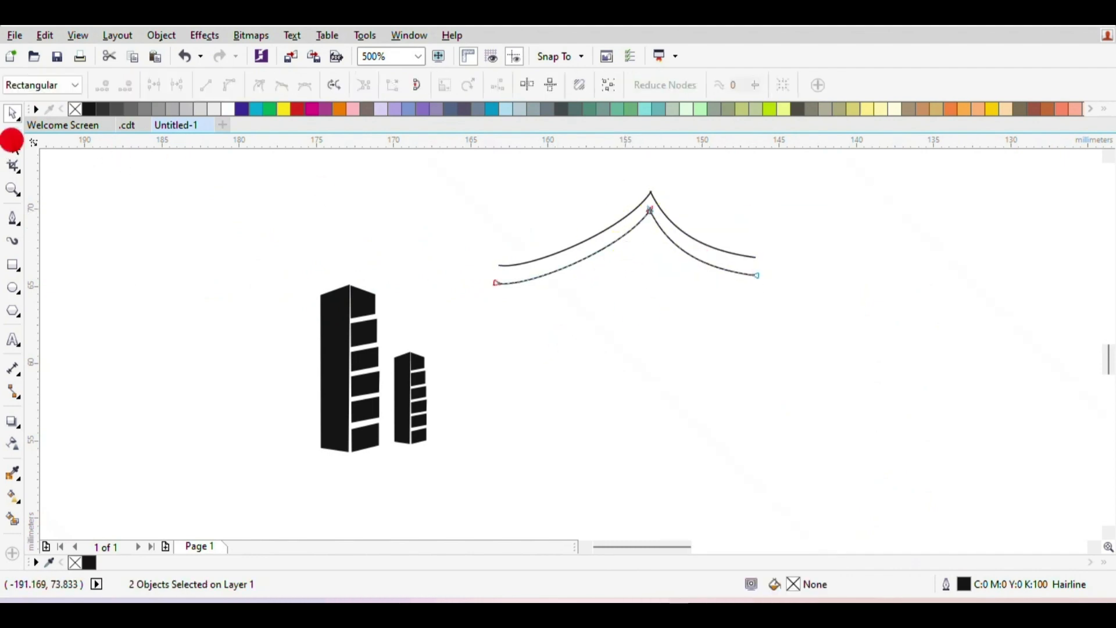
scroll(511, 325, "up", 3)
scroll(775, 305, "down", 2)
scroll(1090, 302, "down", 4)
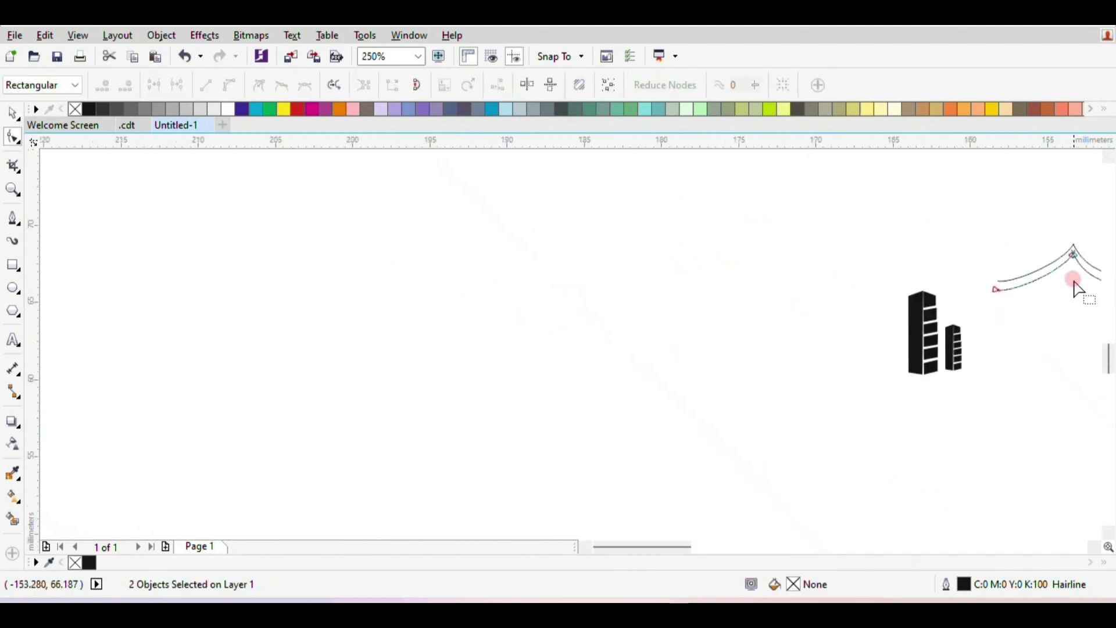
scroll(1076, 279, "up", 4)
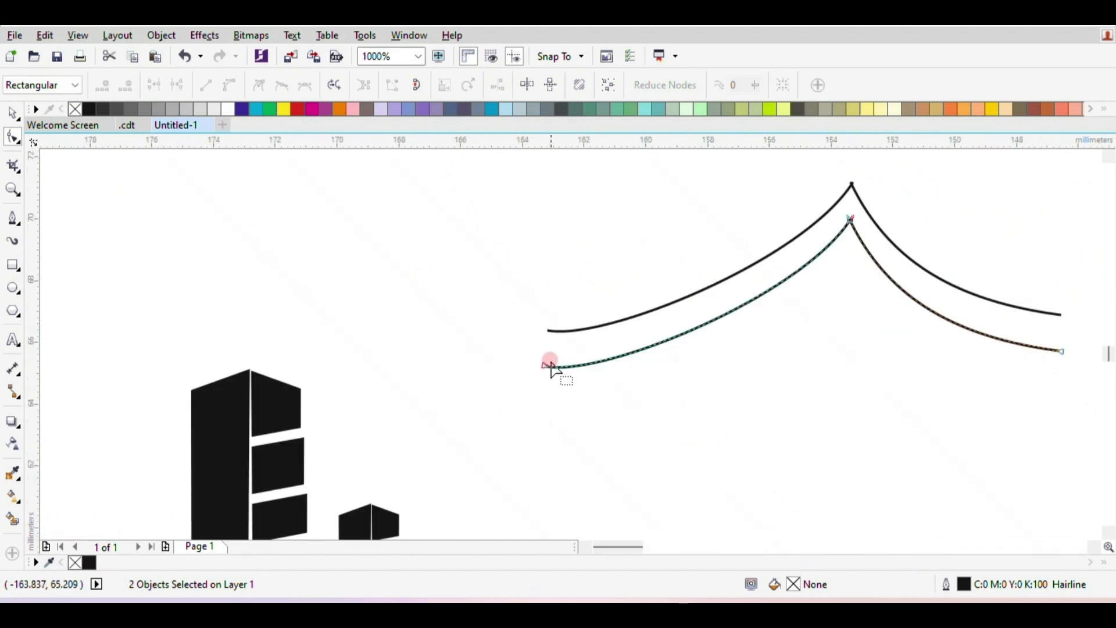
left_click_drag(550, 366, 583, 349)
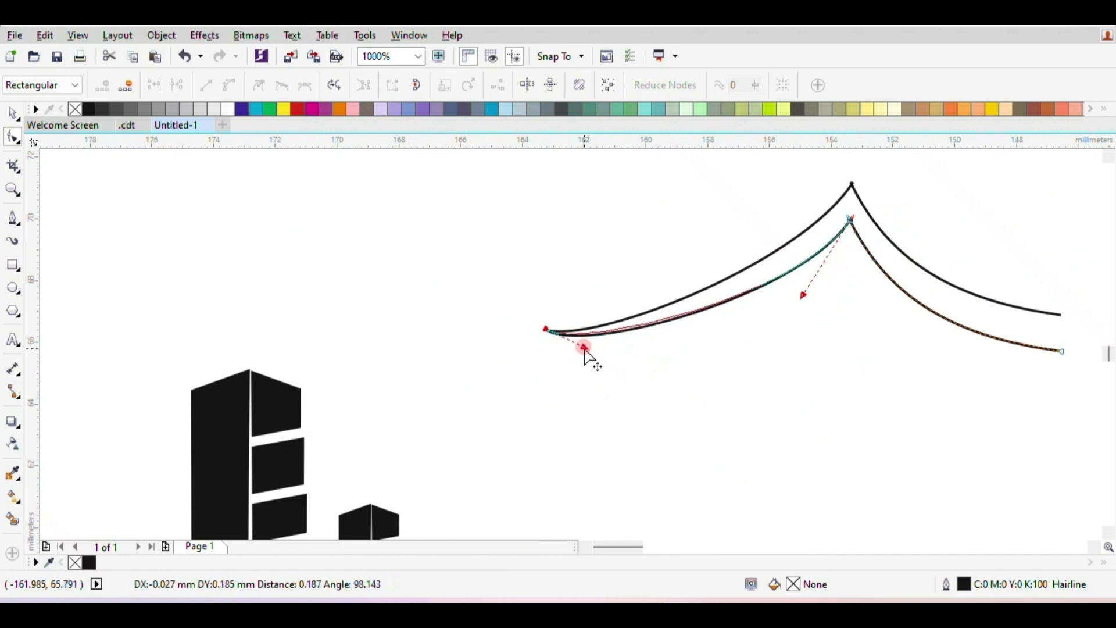
- Raise the lower curves' peak slightly and bend the lower right curve more steeply below it
left_click(849, 222)
scroll(844, 224, "up", 1)
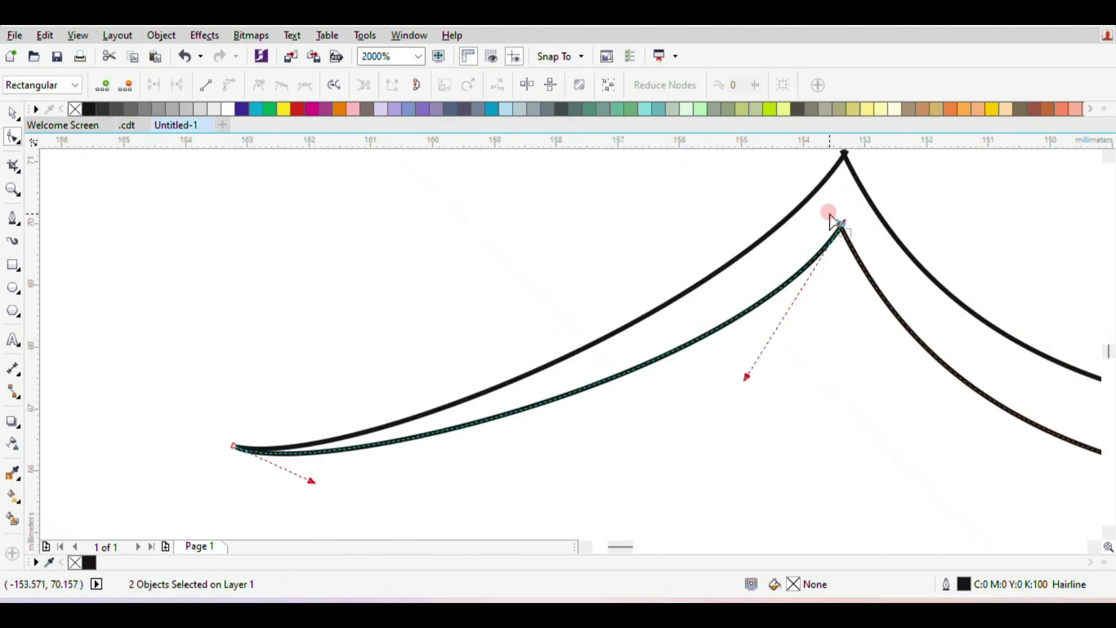
left_click_drag(831, 220, 842, 210)
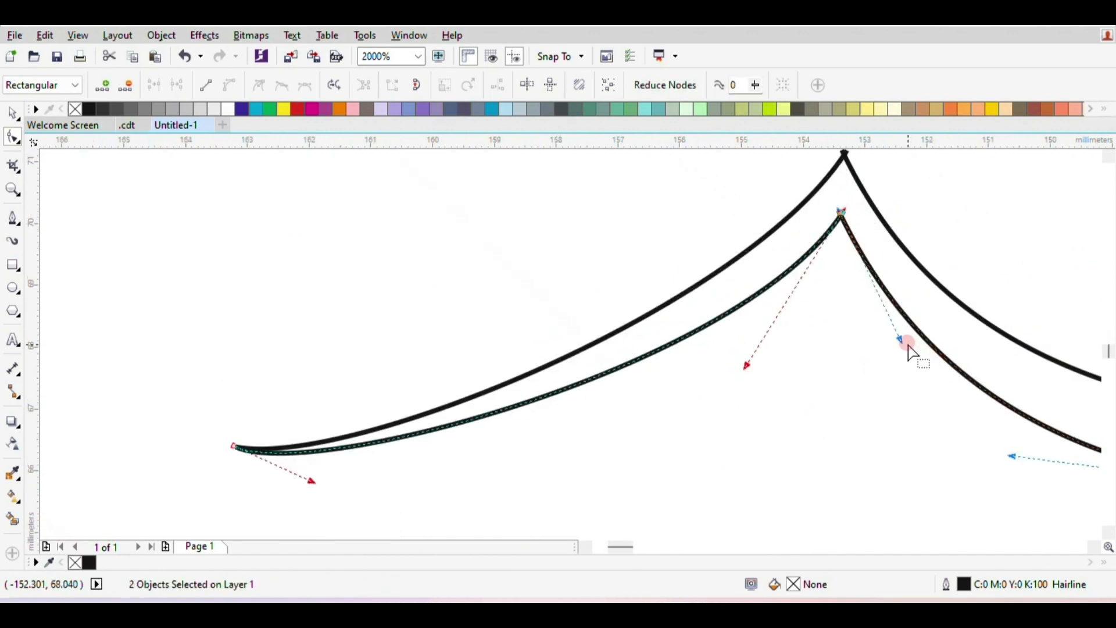
scroll(901, 358, "down", 1)
left_click_drag(832, 358, 819, 380)
scroll(829, 384, "down", 2)
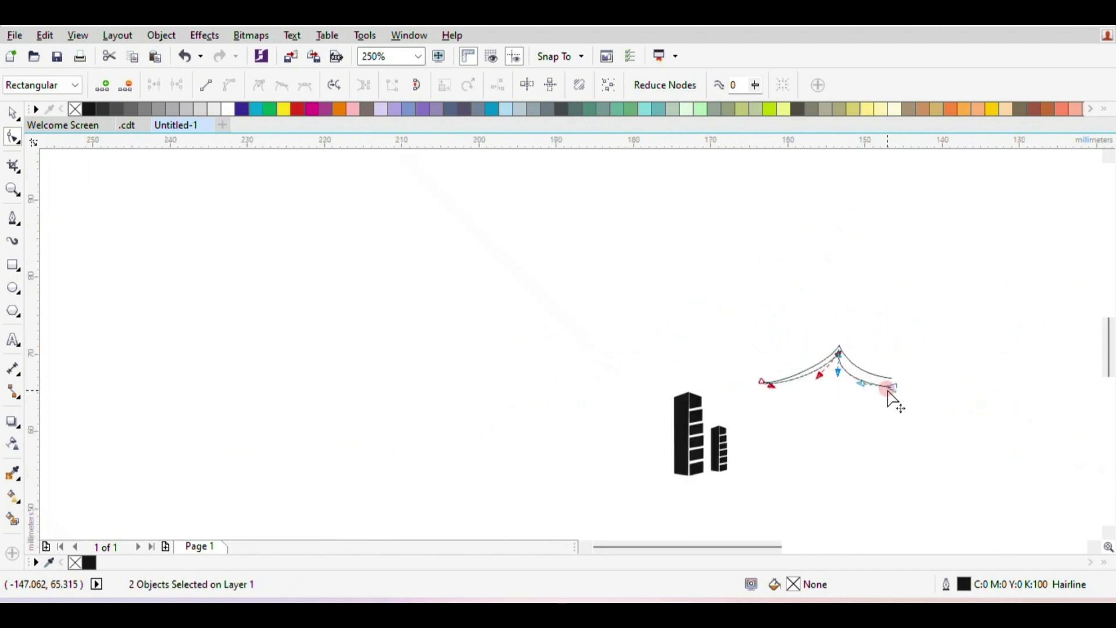
- Move the lower right curve's outer end onto the upper curve's right tip and adjust its bend
scroll(888, 391, "up", 1)
left_click_drag(897, 382, 899, 367)
left_click_drag(789, 355, 748, 378)
- Fine-tune the lower left curve's outer end so it meets the upper curve's left tip, and deselect the curves
scroll(855, 361, "up", 1)
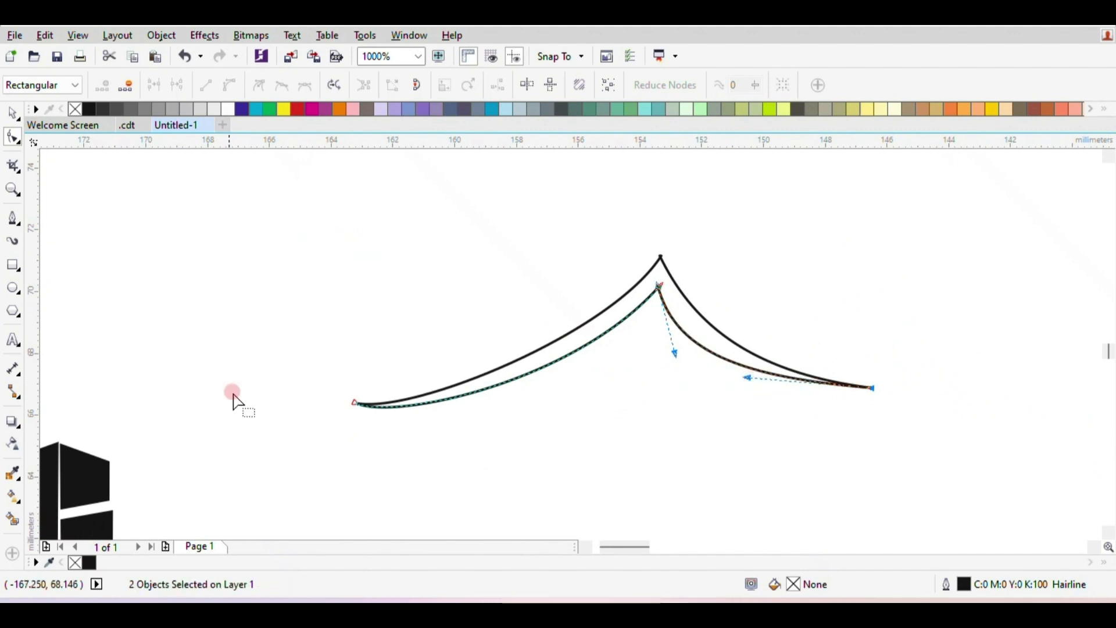
left_click_drag(356, 404, 395, 415)
left_click(14, 112)
left_click(169, 280)
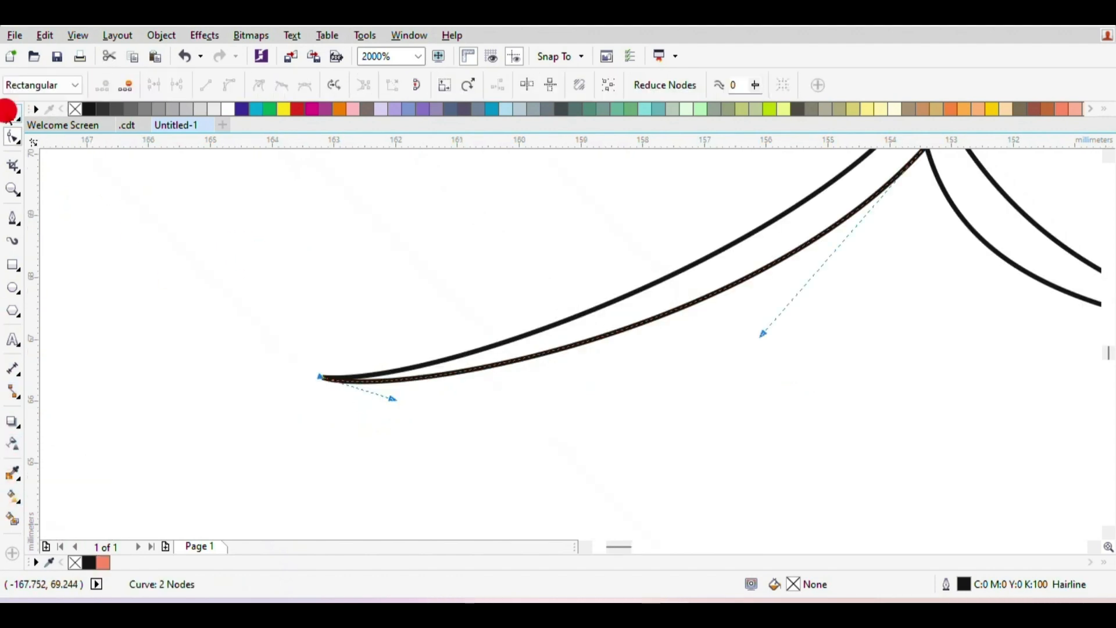
left_click(14, 112)
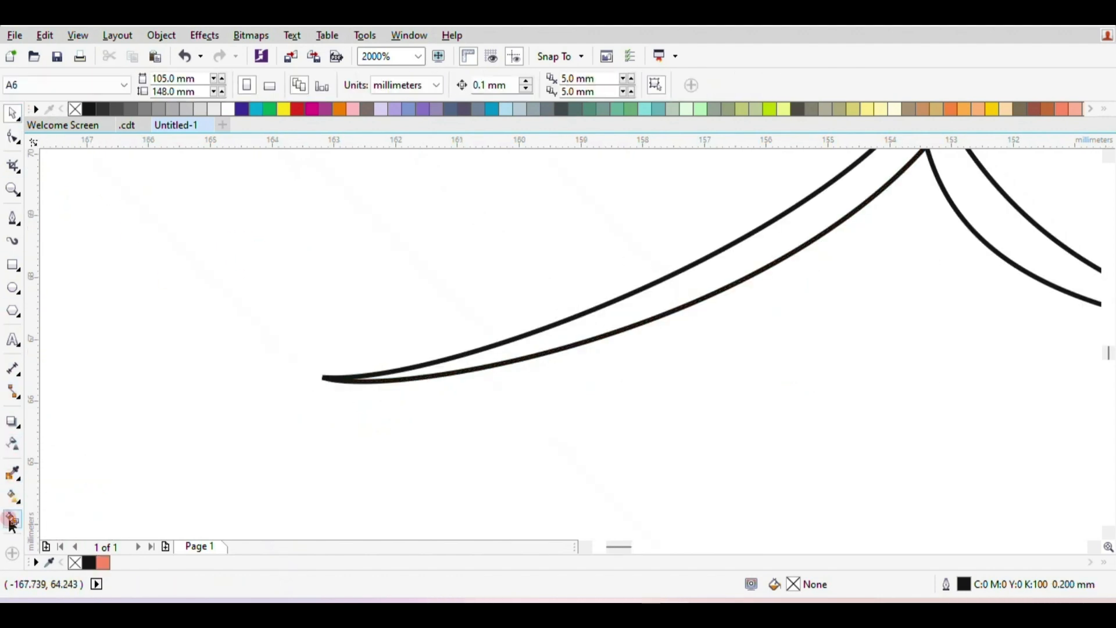
- Smart-fill the area between the roof curves with salmon (C:0 M:60 Y:60 K:0) and remove the fill shape's outline
left_click(13, 520)
left_click(604, 326)
scroll(798, 327, "down", 2)
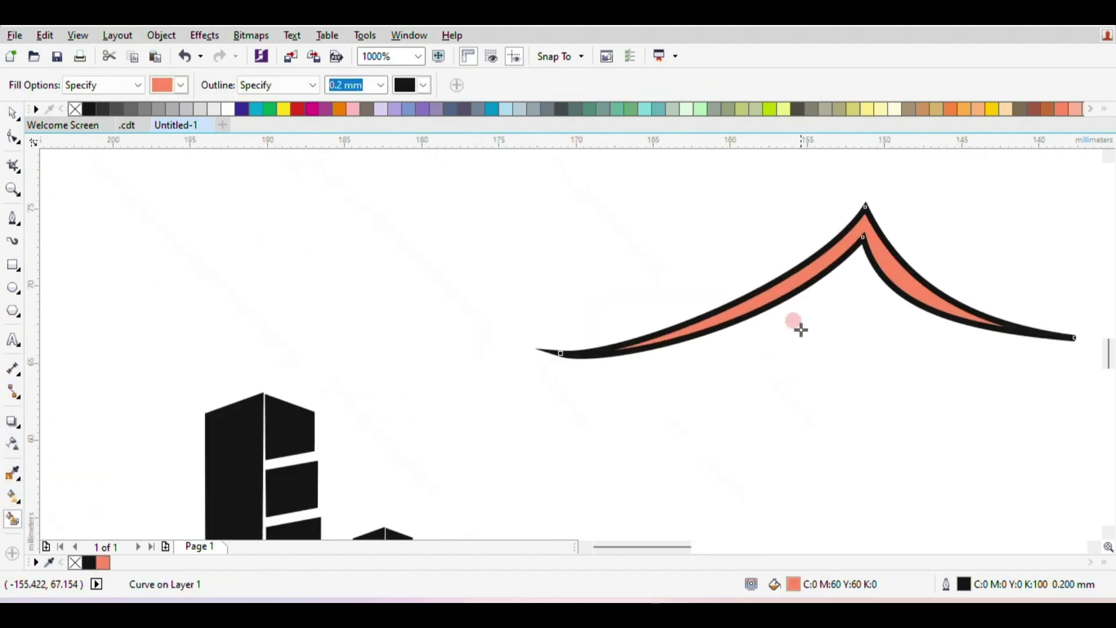
right_click(75, 110)
scroll(849, 325, "right", 1)
scroll(907, 325, "up", 1)
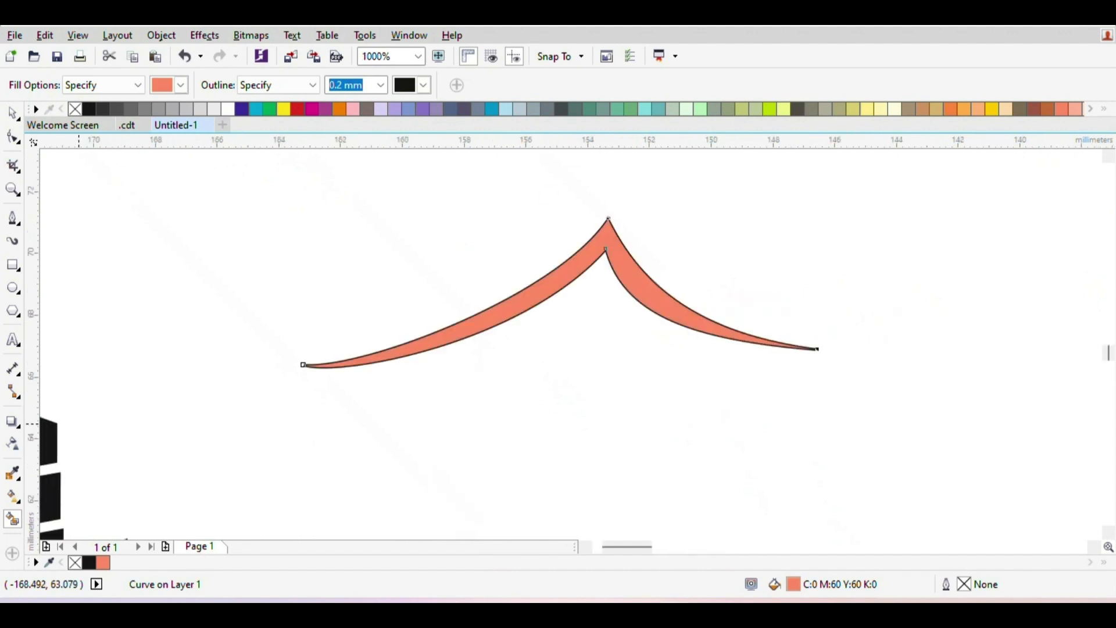
- Copy the filled salmon roof shape and place the copy across the base of the two buildings
left_click(14, 112)
left_click_drag(529, 287, 533, 371)
scroll(557, 417, "down", 3)
scroll(418, 511, "up", 3)
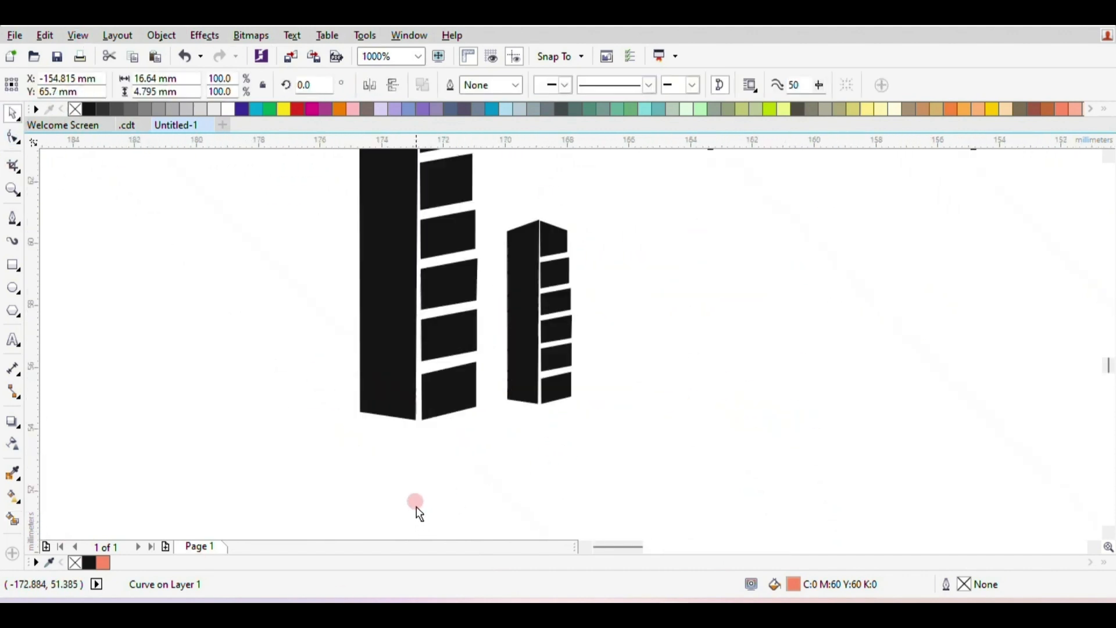
scroll(503, 366, "down", 3)
left_click_drag(619, 287, 512, 368)
scroll(512, 367, "up", 2)
left_click(506, 364)
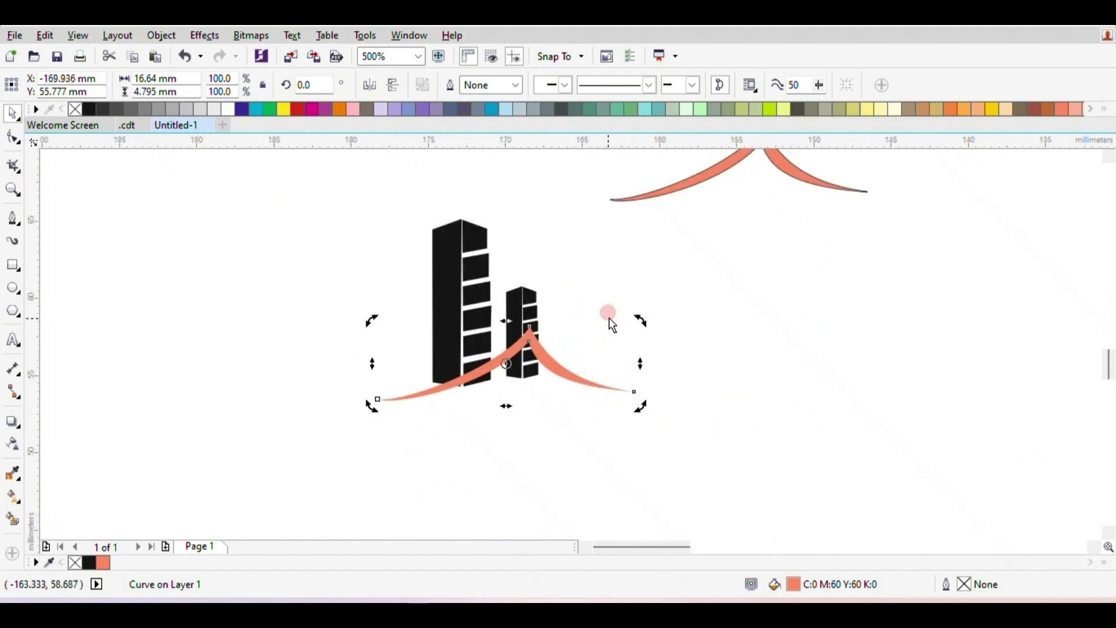
- Tilt the roof shape clockwise to about 355.4° and shift it right so its peak clears the small building
left_click_drag(642, 318, 643, 330)
left_click(470, 418)
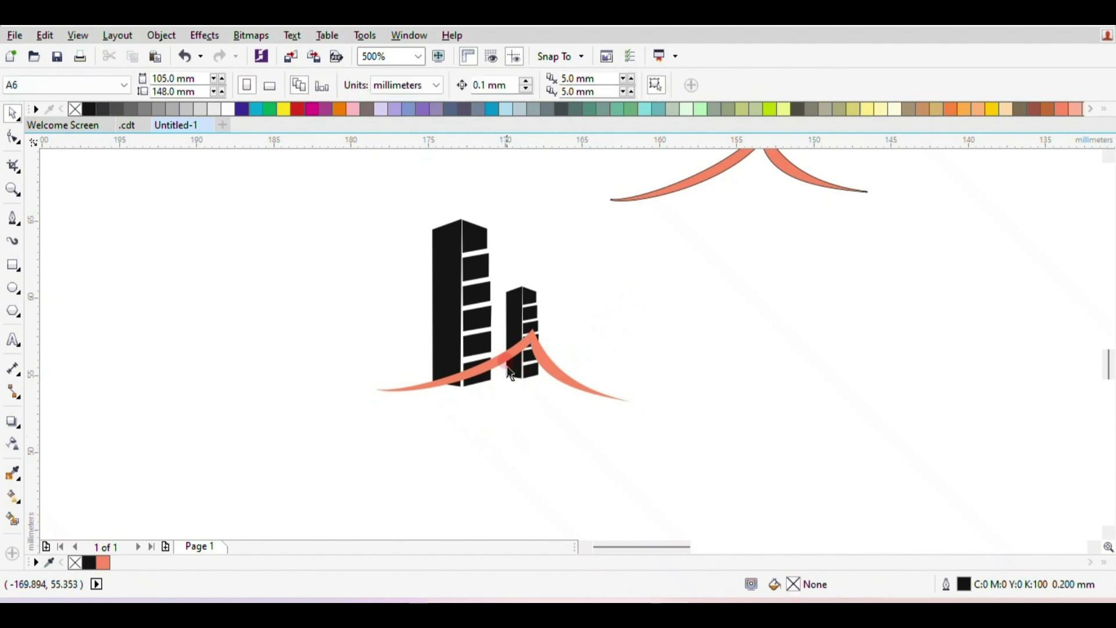
left_click(504, 366)
left_click_drag(503, 366, 533, 363)
left_click(542, 382)
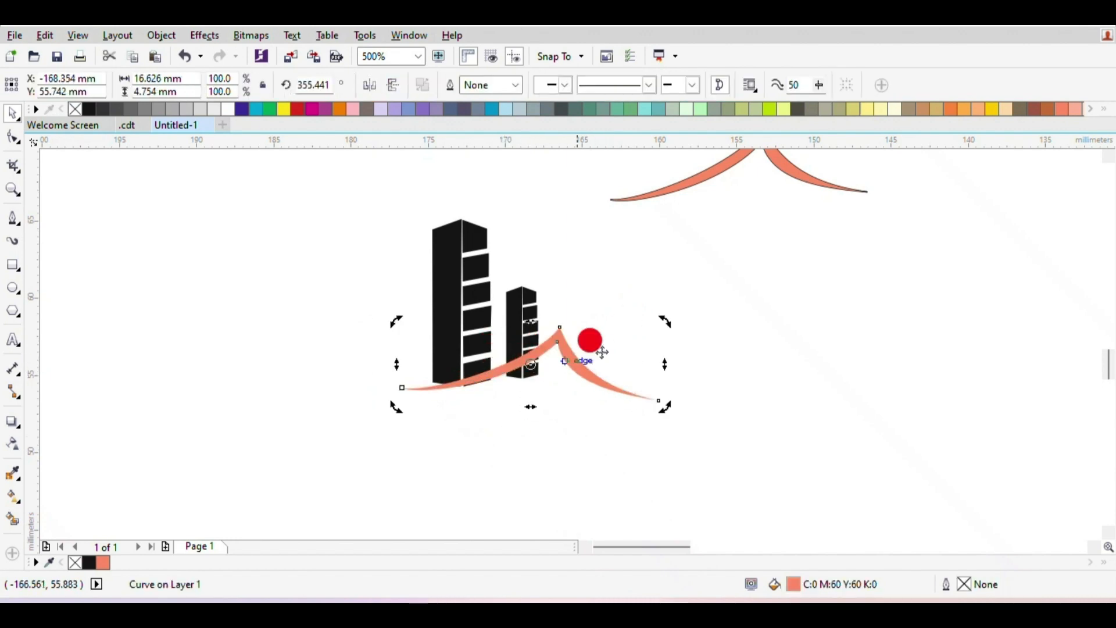
- Rotate the roof shape slightly further clockwise to 353.47° and deselect it
left_click_drag(661, 319, 670, 328)
left_click(714, 323)
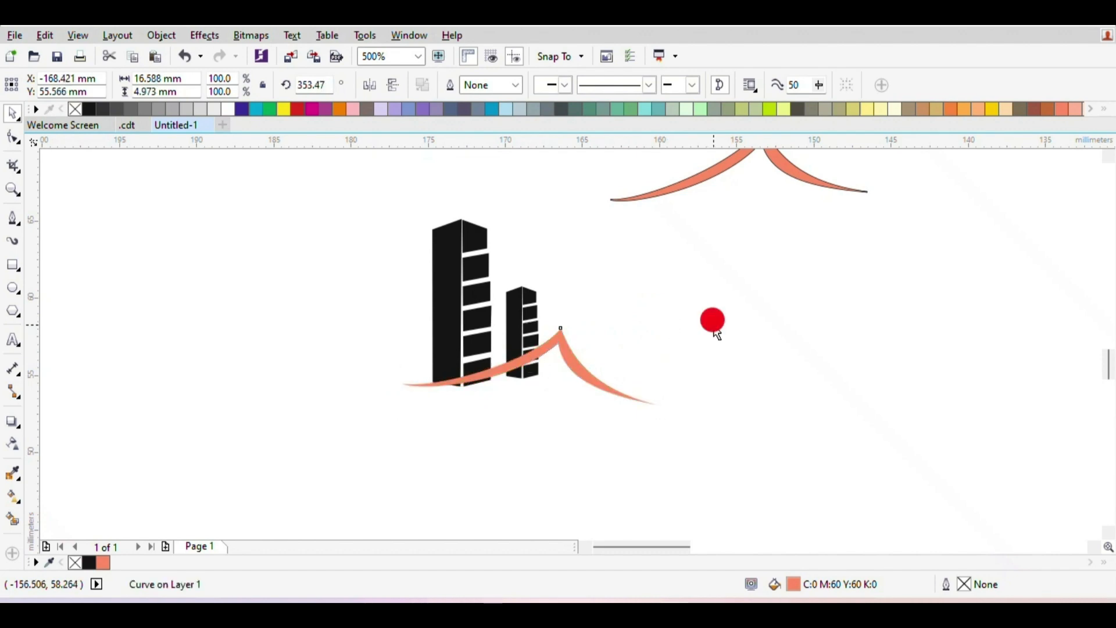
left_click(568, 345)
left_click(690, 308)
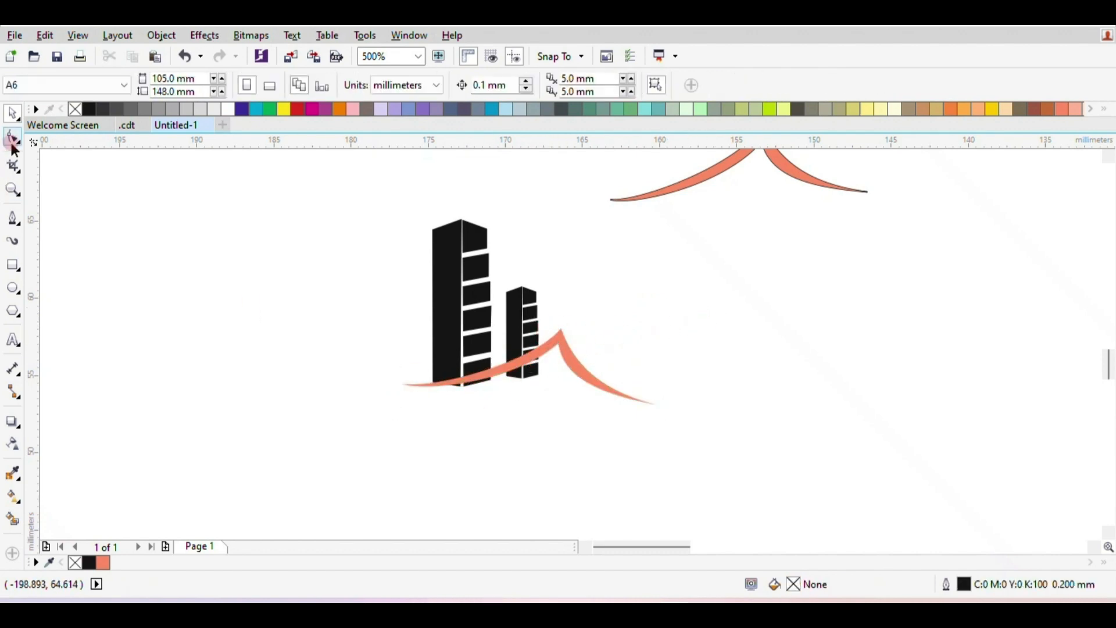
- Ungroup all the objects of the small building
left_click(13, 111)
left_click(521, 303)
right_click(523, 297)
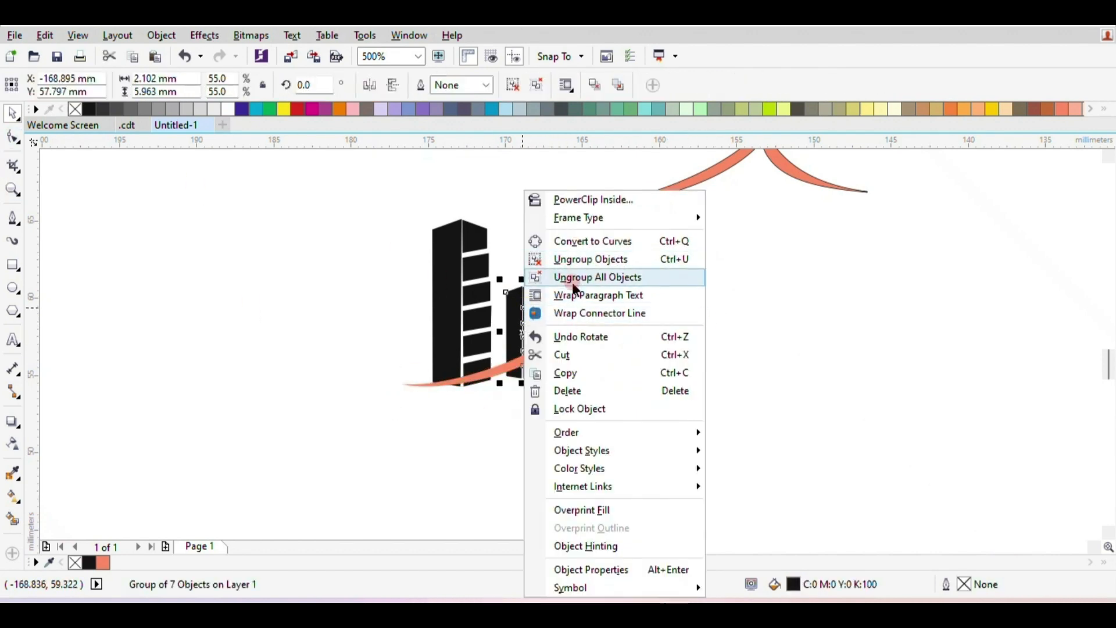
left_click(868, 277)
right_click(526, 331)
left_click(573, 260)
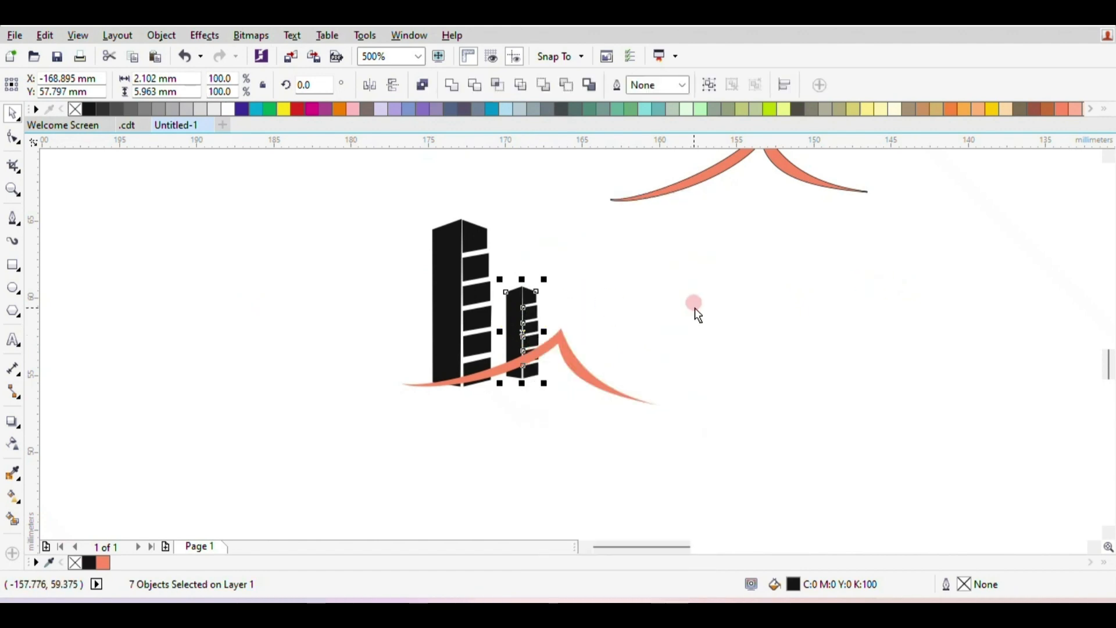
- Delete the lowest window block of the small building, beneath the roof curve
left_click(517, 321)
scroll(586, 357, "up", 5)
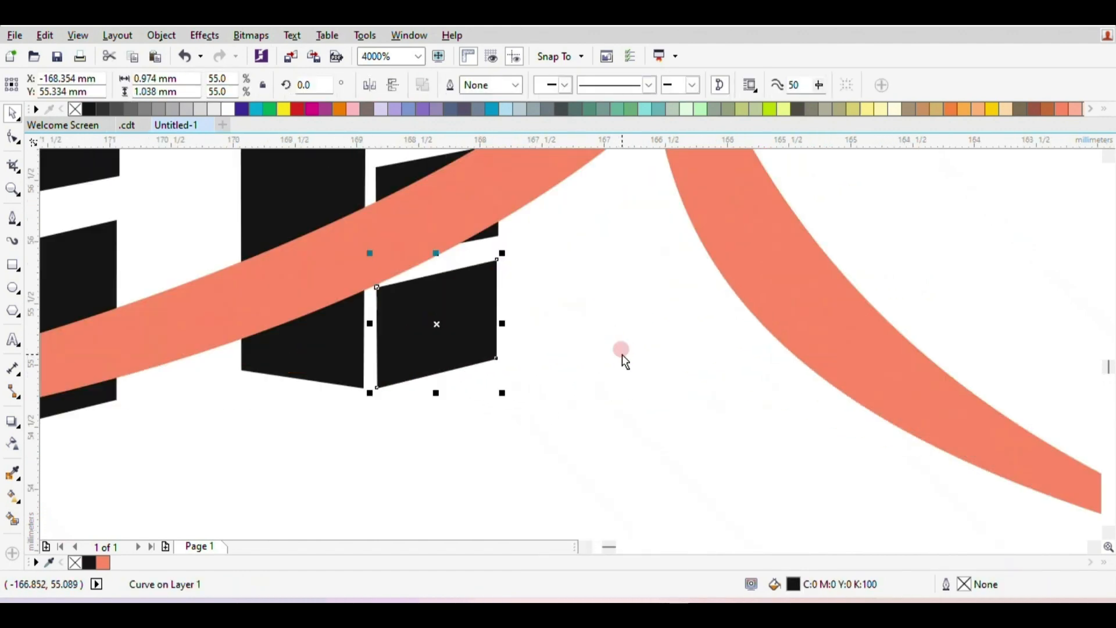
scroll(622, 356, "down", 2)
scroll(529, 289, "up", 2)
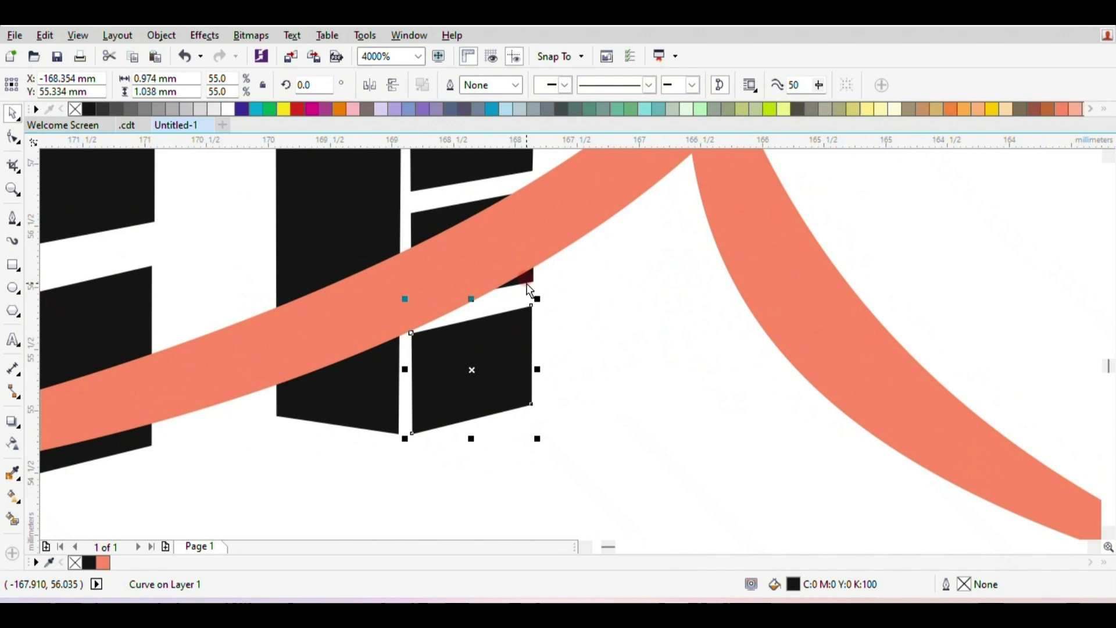
left_click(12, 138)
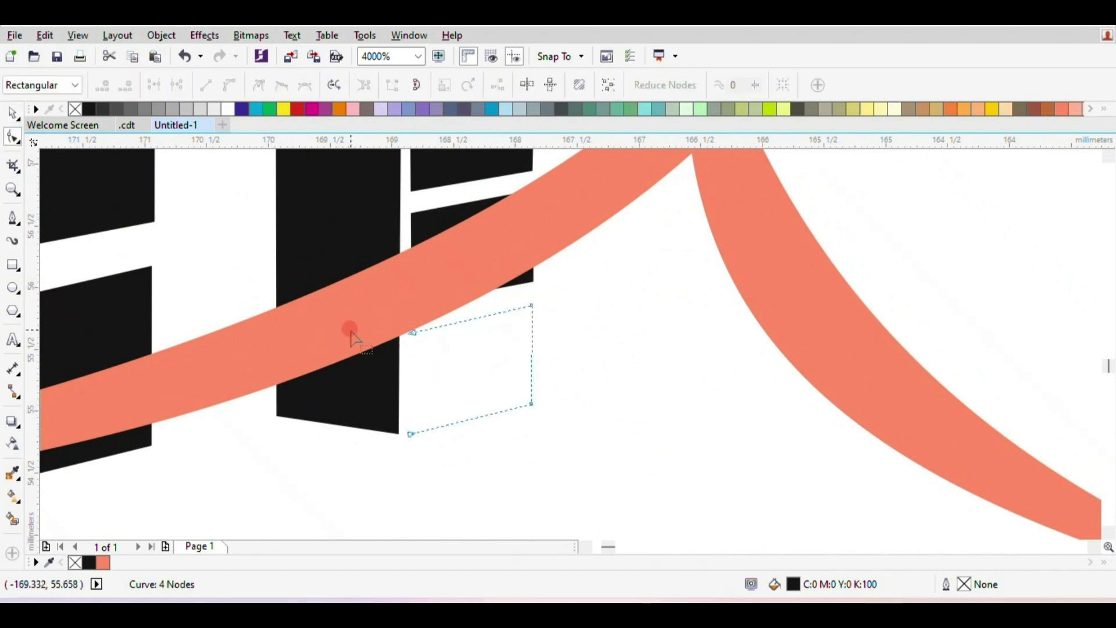
key("ctrl+z")
left_click(12, 113)
left_click(650, 390)
left_click(489, 390)
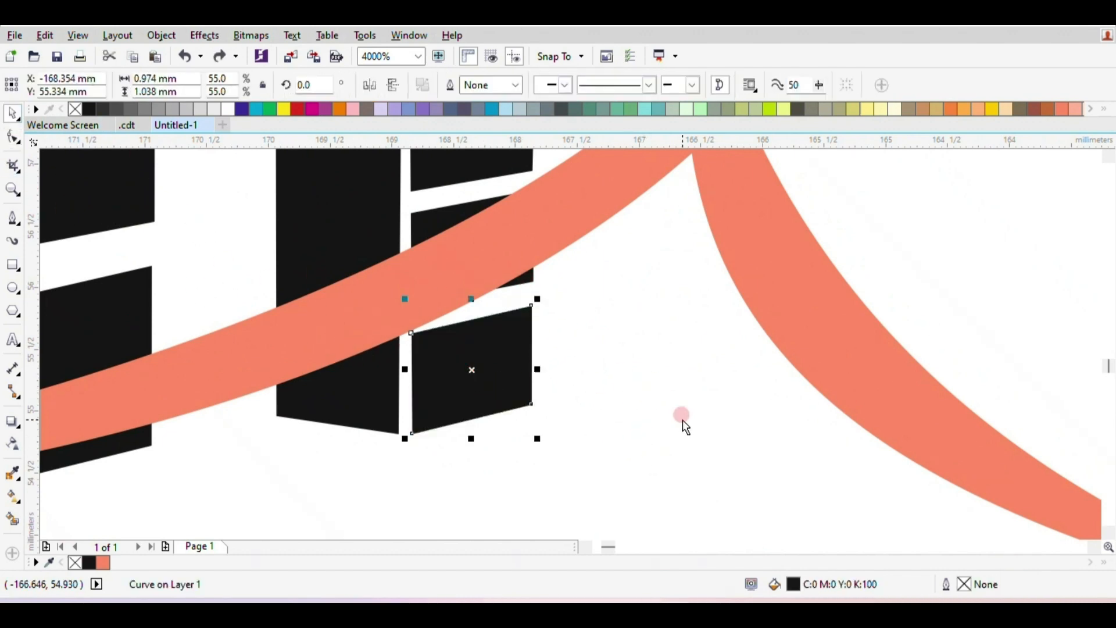
key("Delete")
- Raise the bottom corners of the small building's left face until its base is hidden behind the roof band
left_click(399, 431)
left_click_drag(399, 433, 399, 348)
key("ctrl+z")
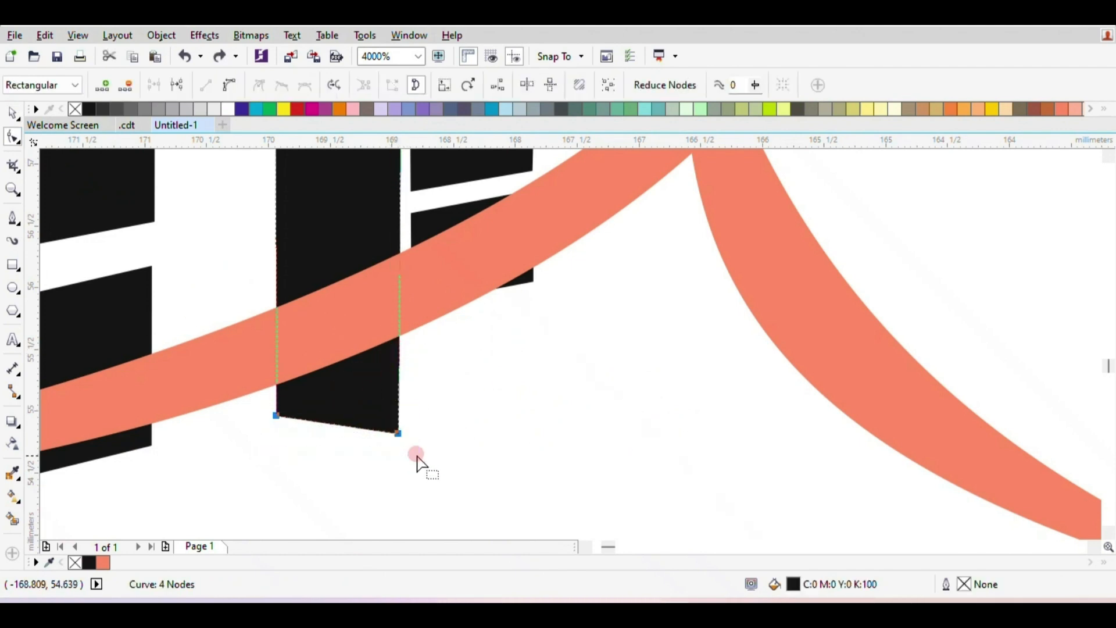
left_click_drag(399, 433, 399, 335)
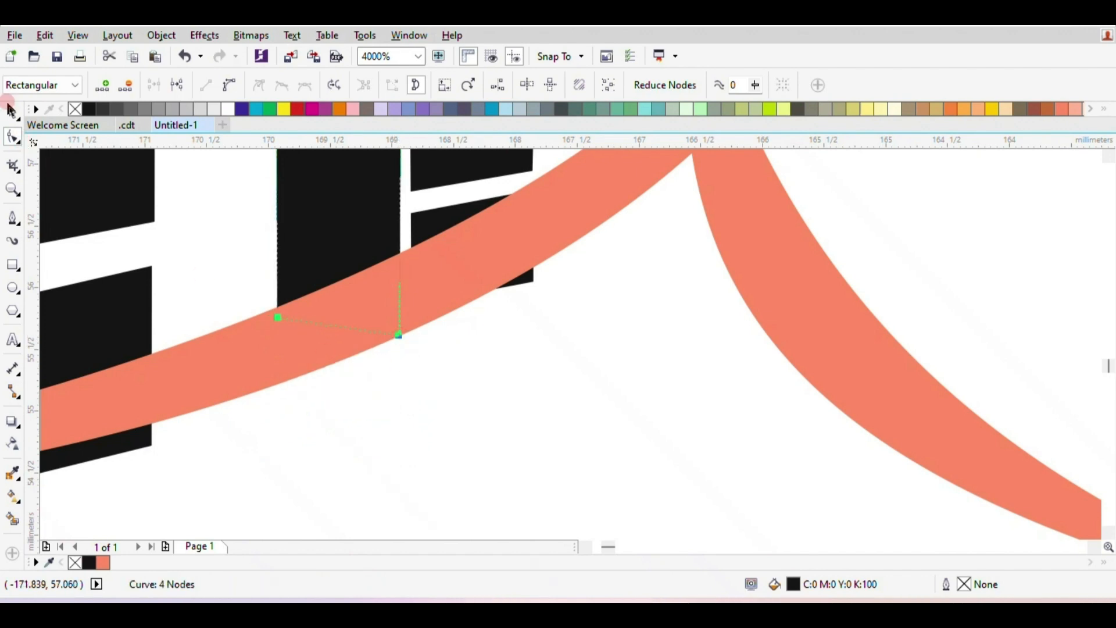
- Raise the lower-right corner of the small building's last remaining window block so it no longer protrudes below the roof band
left_click(10, 110)
scroll(558, 304, "up", 1)
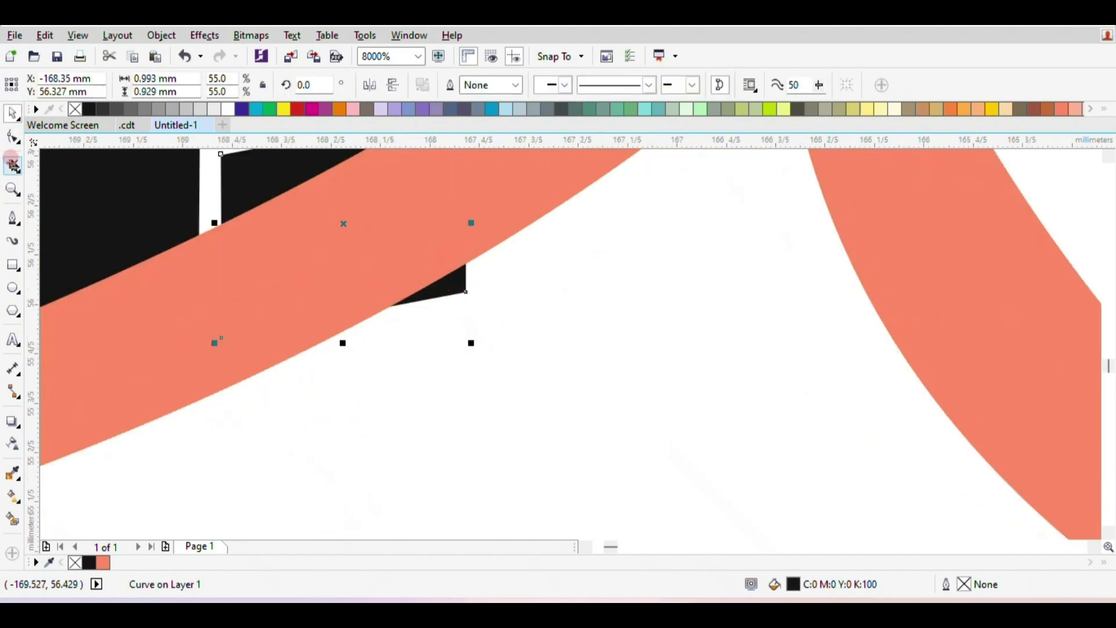
left_click(11, 140)
left_click_drag(469, 292, 467, 261)
scroll(451, 304, "down", 3)
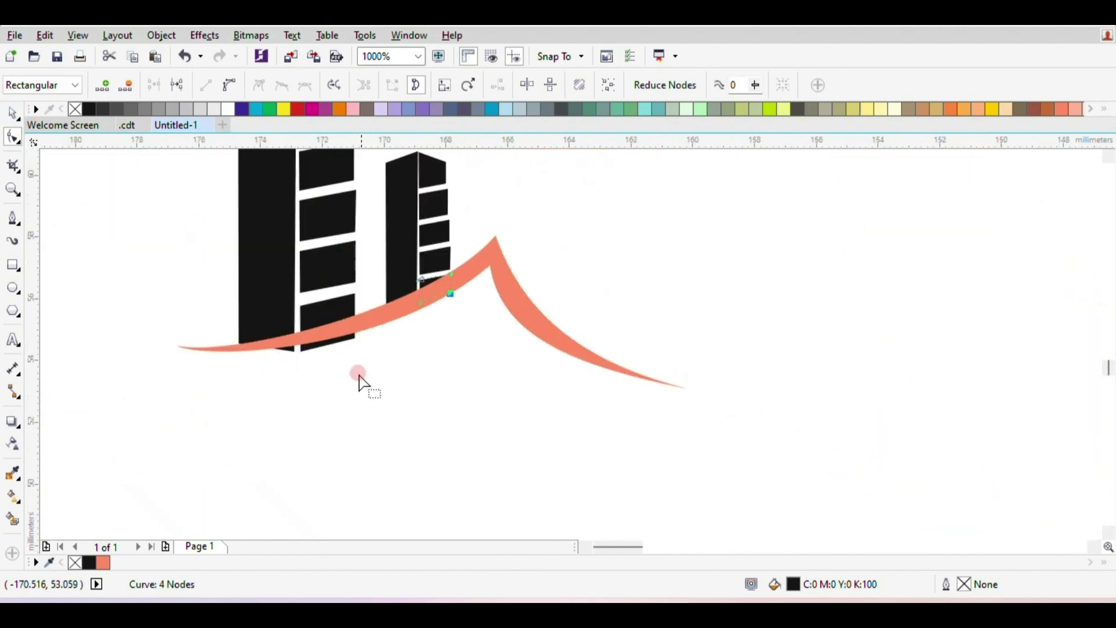
- Ungroup all the objects of the tall building
left_click(326, 345)
scroll(331, 350, "up", 2)
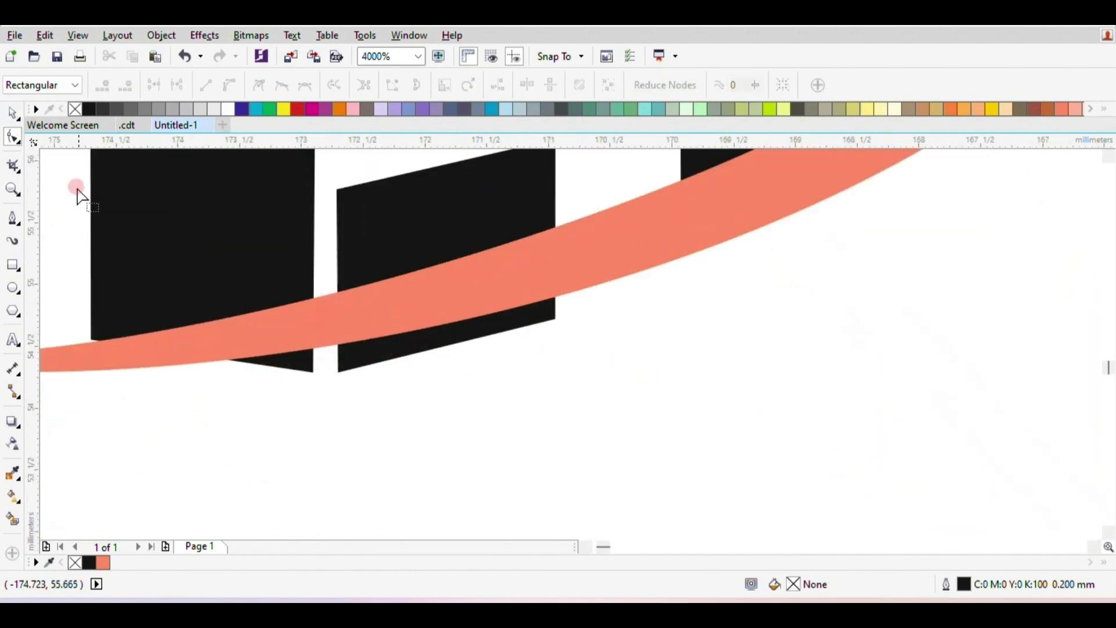
left_click(12, 113)
right_click(209, 187)
scroll(503, 428, "down", 3)
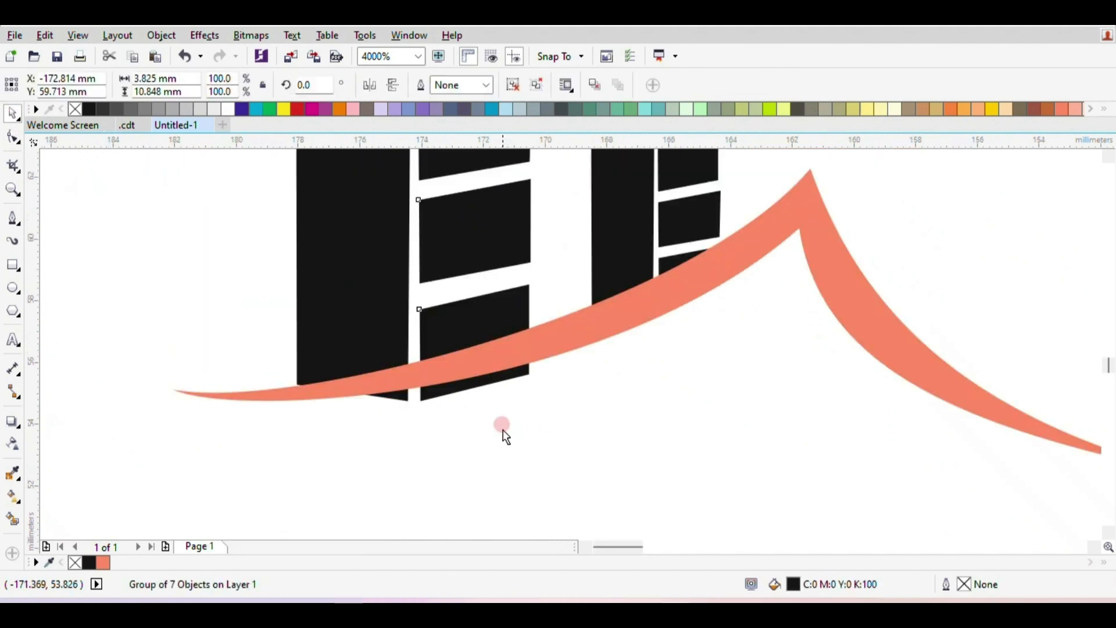
right_click(489, 343)
left_click(546, 243)
right_click(494, 314)
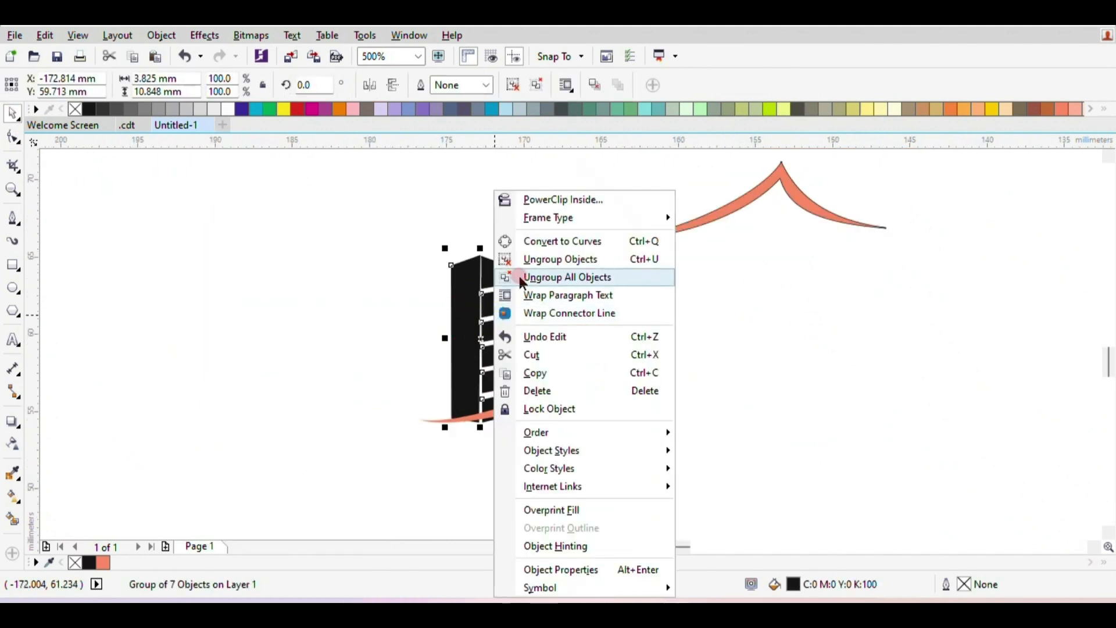
left_click(553, 283)
left_click(492, 319)
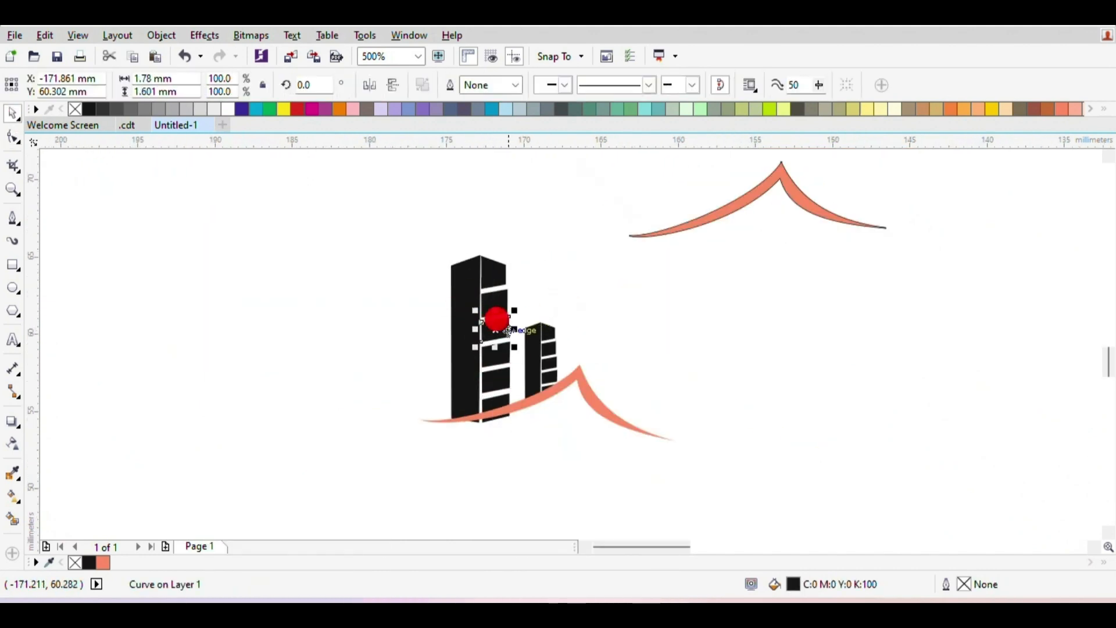
- Raise the protruding bottom corners of the tall building's lowest window block and left face until they sit behind the roof band
scroll(513, 428, "up", 6)
left_click(12, 137)
left_click(465, 333)
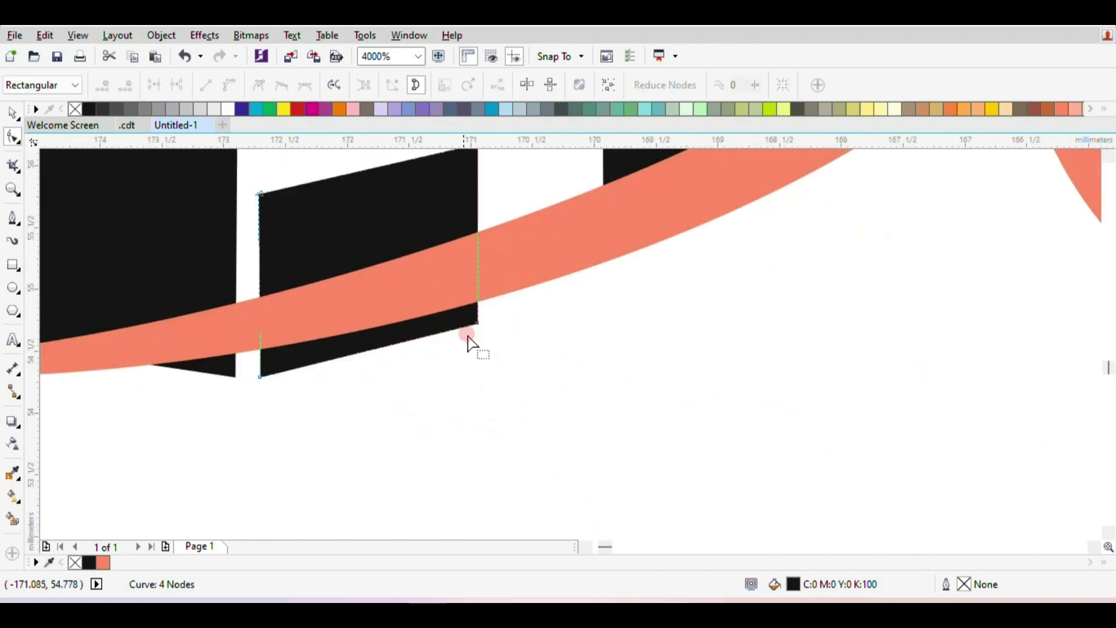
left_click_drag(477, 323, 477, 295)
left_click_drag(260, 377, 260, 338)
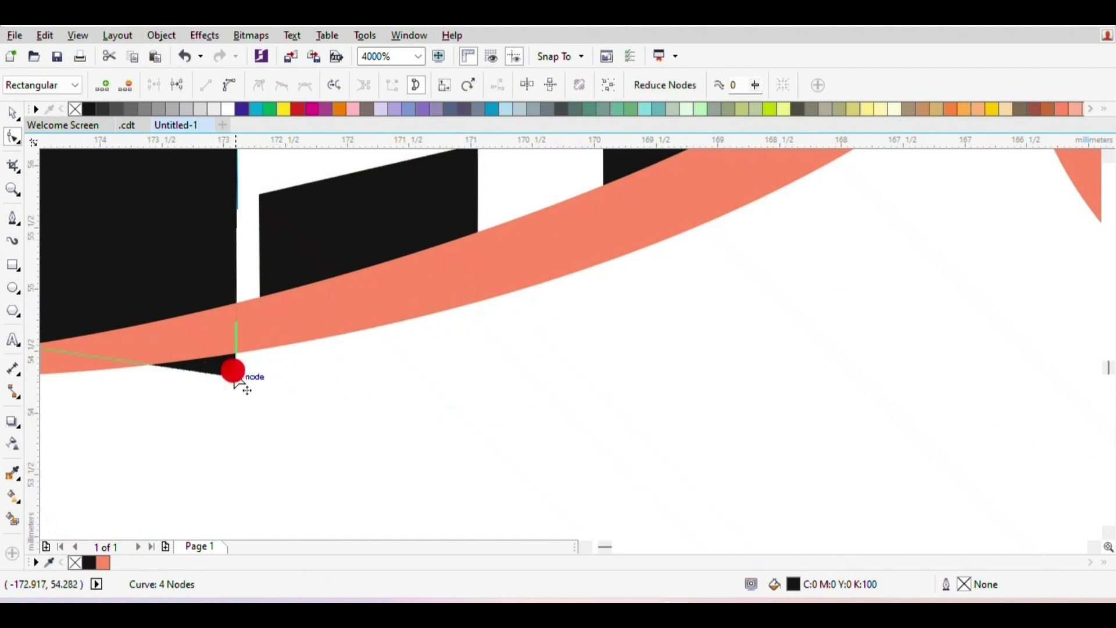
left_click_drag(236, 376, 236, 353)
key("space")
scroll(263, 383, "down", 10)
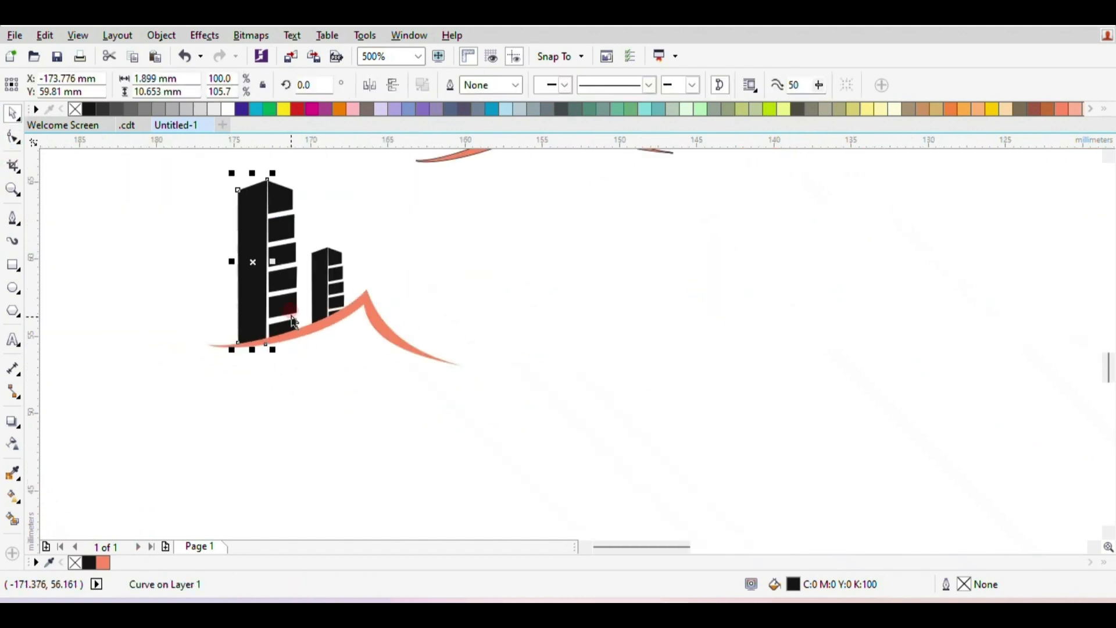
- Fill the roof shape across the building bases with white so it masks them, and deselect it
left_click(327, 304)
scroll(327, 323, "up", 3)
left_click(324, 314)
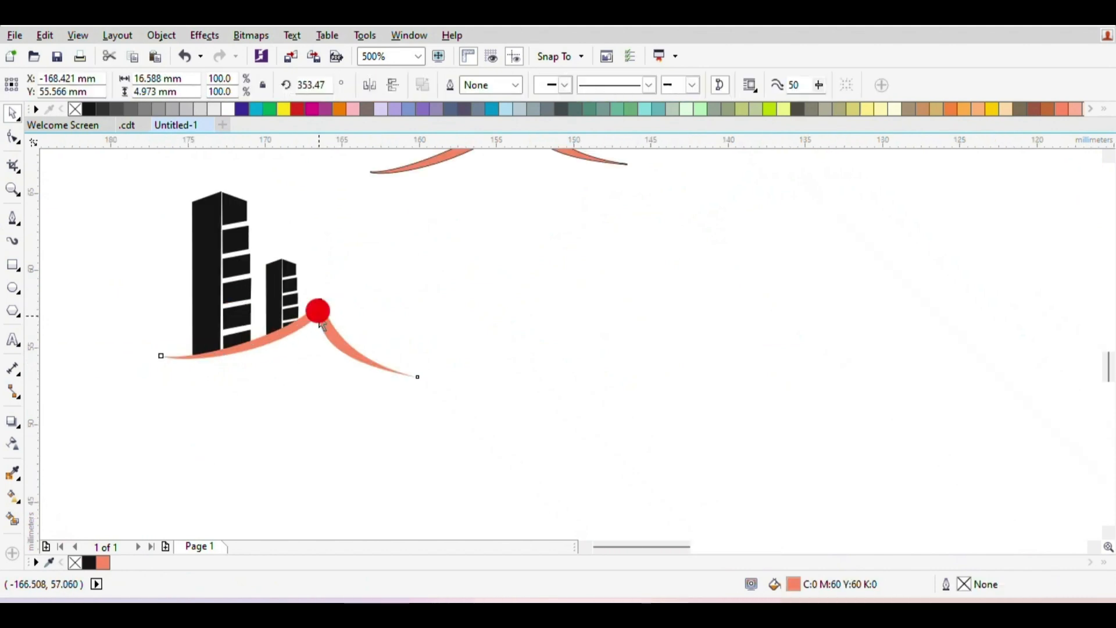
left_click(224, 109)
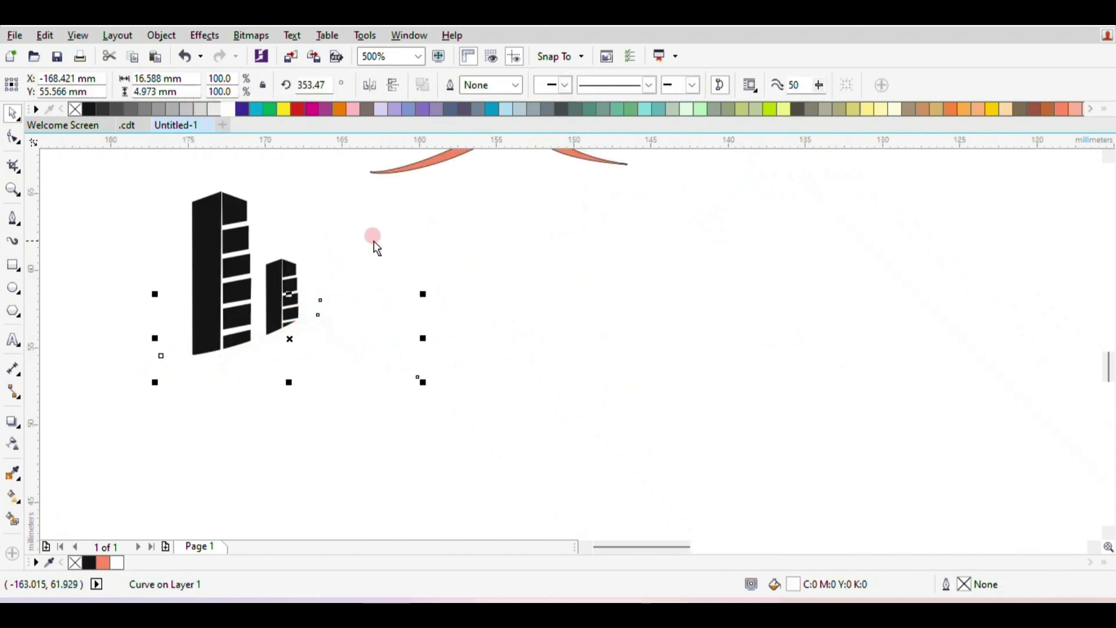
key("Escape")
- Place a copy of the roof shape about 0.6 mm below the white one and fill it with black
left_click(282, 348)
mouse_move(287, 343)
left_mouse_down()
mouse_move(298, 361)
mouse_move(289, 346)
left_mouse_up()
left_click(88, 109)
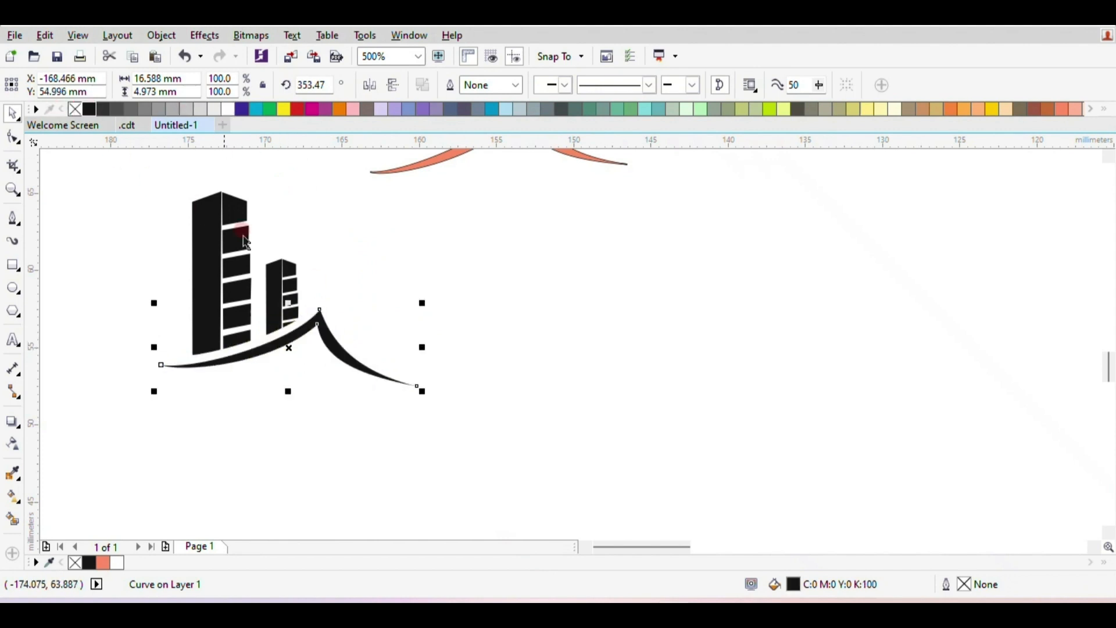
left_click(281, 233)
scroll(270, 224, "down", 1)
scroll(254, 214, "up", 1)
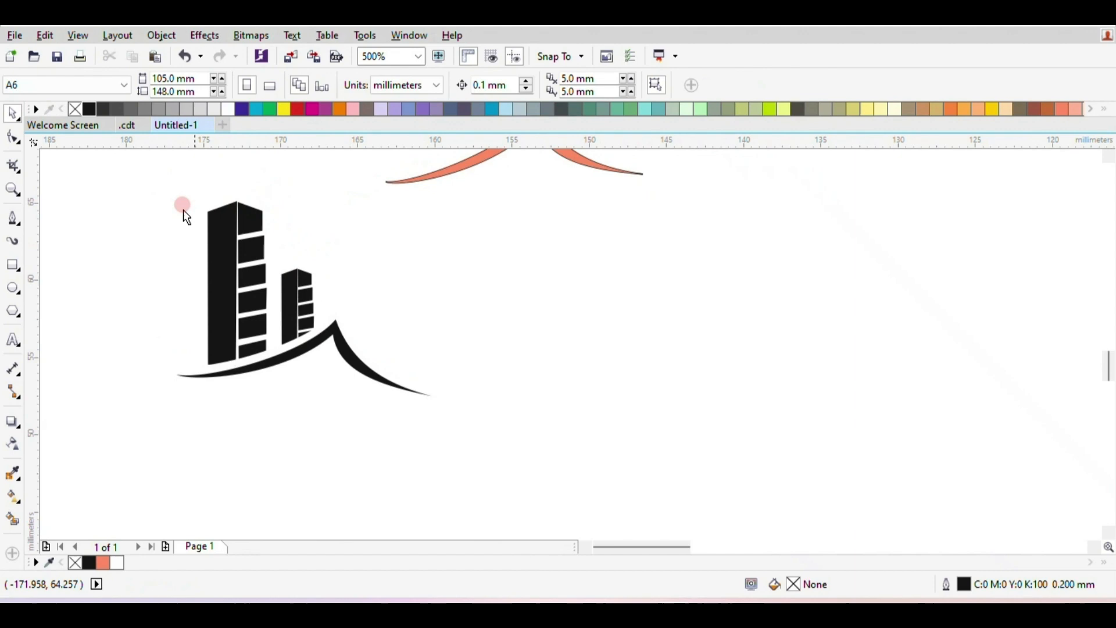
- Draw a near-square rectangle about 9.6 by 9.4 mm beside the icon, filled black with a hairline outline
left_click(12, 264)
left_click_drag(614, 244, 763, 391)
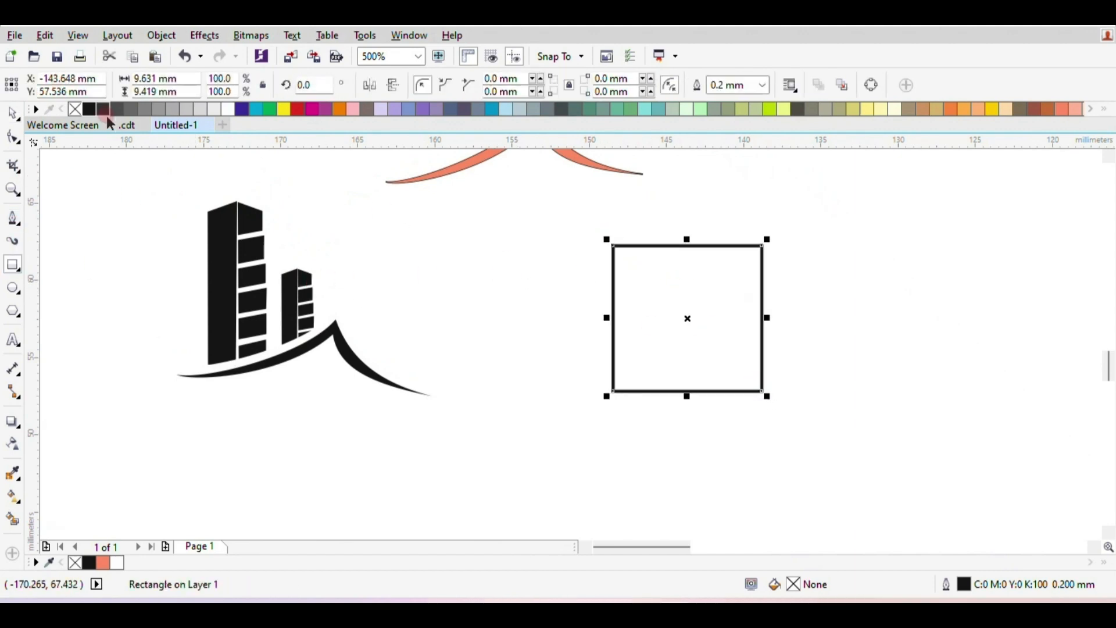
left_click(89, 109)
left_click(762, 85)
left_click(748, 111)
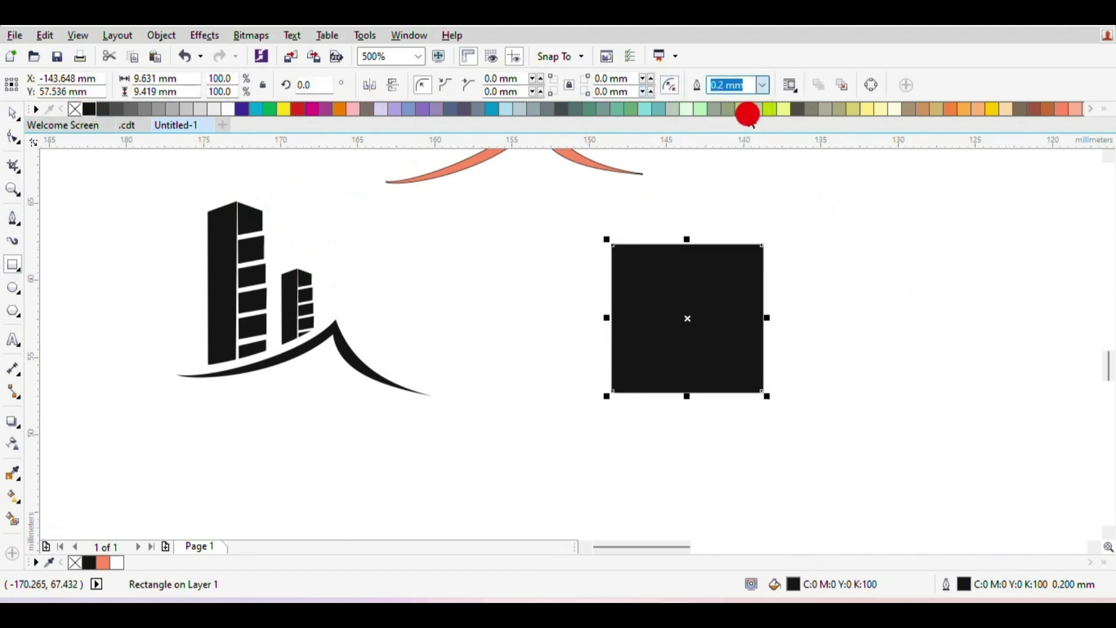
- Lay a thin horizontal bar and a vertical copy, each about 11.9 mm long, across the square, centring the vertical one
left_click(277, 165)
left_click_drag(847, 291, 953, 297)
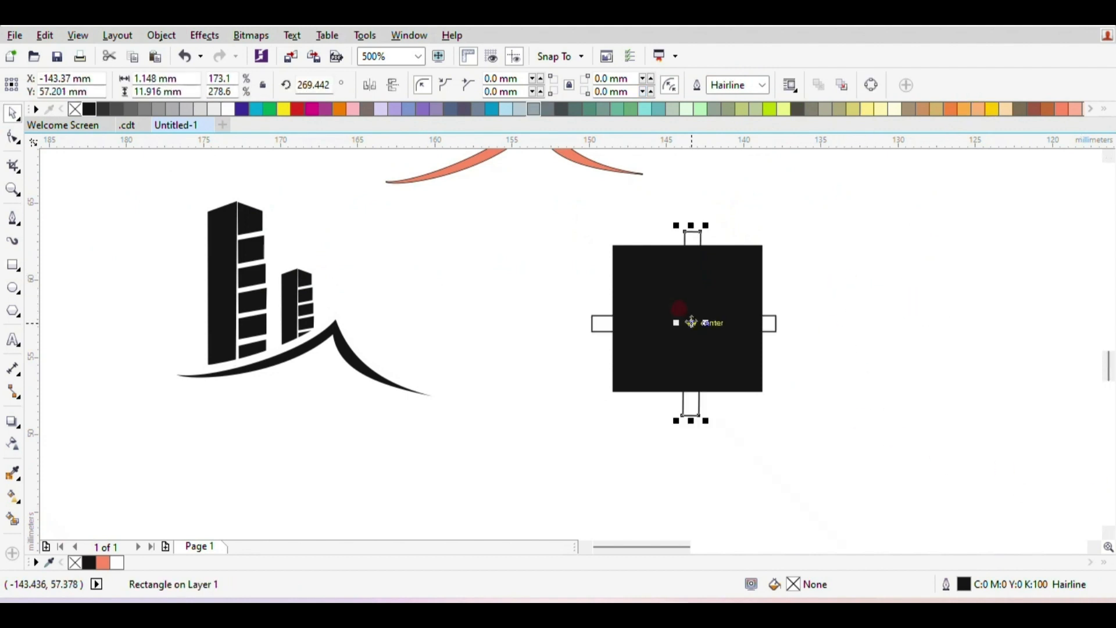
mouse_move(692, 323)
left_mouse_down()
mouse_move(999, 311)
mouse_move(687, 318)
left_mouse_up()
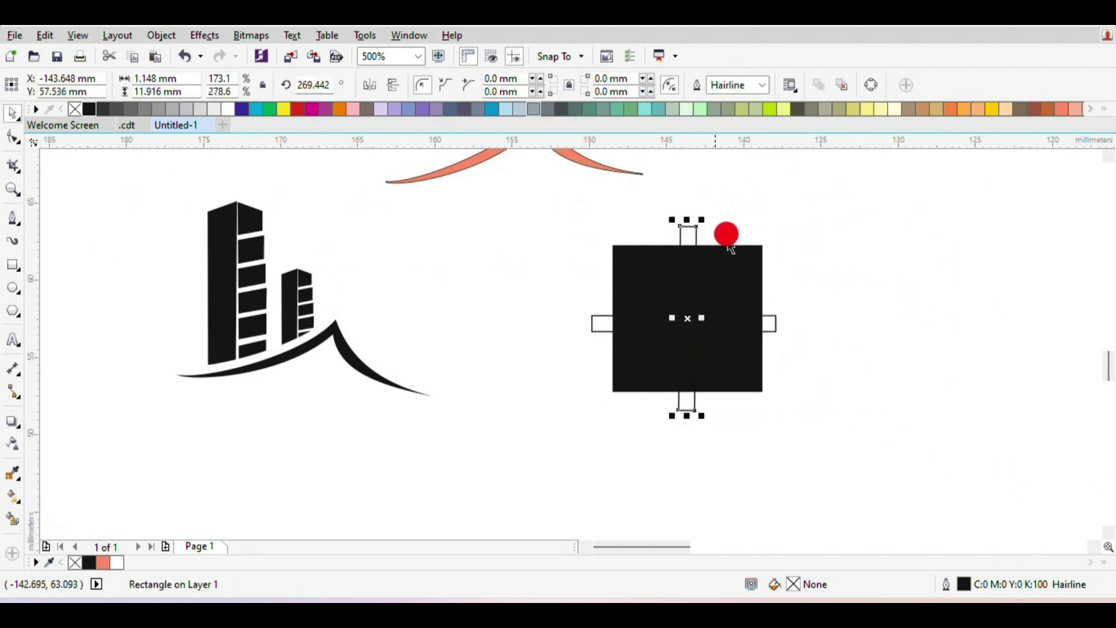
- Cut the vertical bar's shape out of the black square with Simplify and move the bar away
left_click(749, 282, "shift")
left_click(524, 86)
left_click(789, 281)
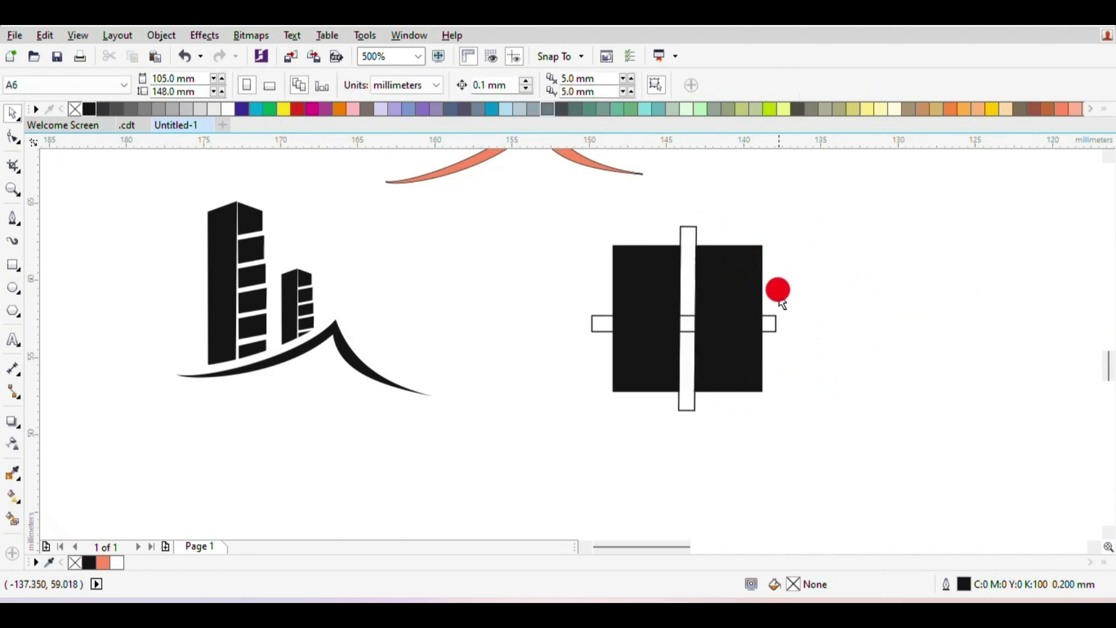
left_click_drag(687, 280, 914, 263)
- Cut the horizontal bar's shape out of the split square with Simplify and move that bar away
left_click(773, 323)
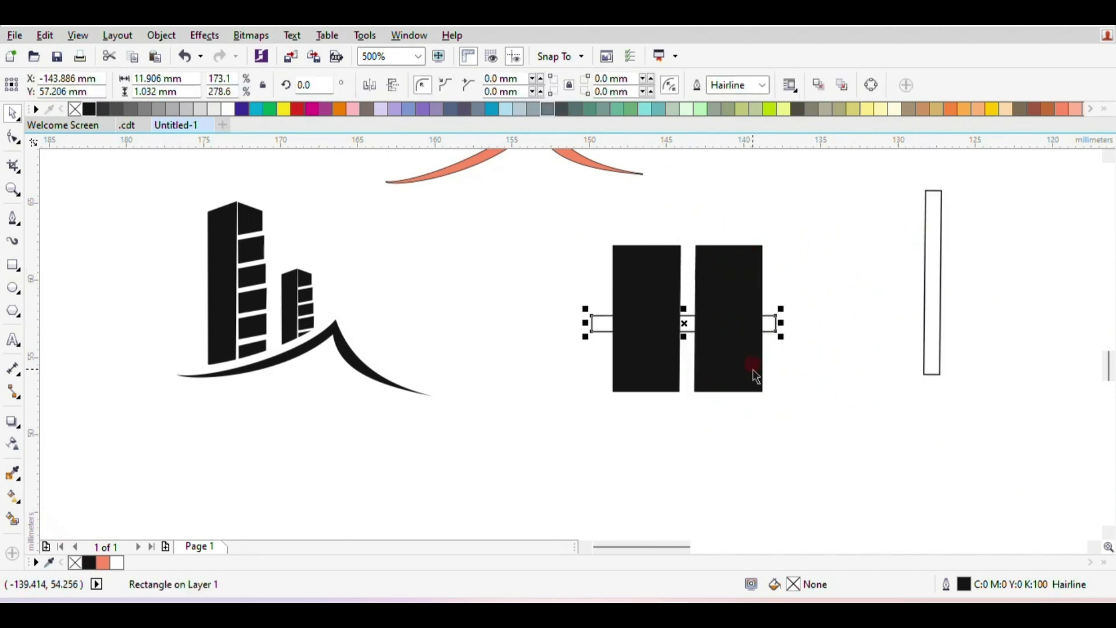
left_click(754, 372, "shift")
left_click(524, 85)
left_click(746, 324)
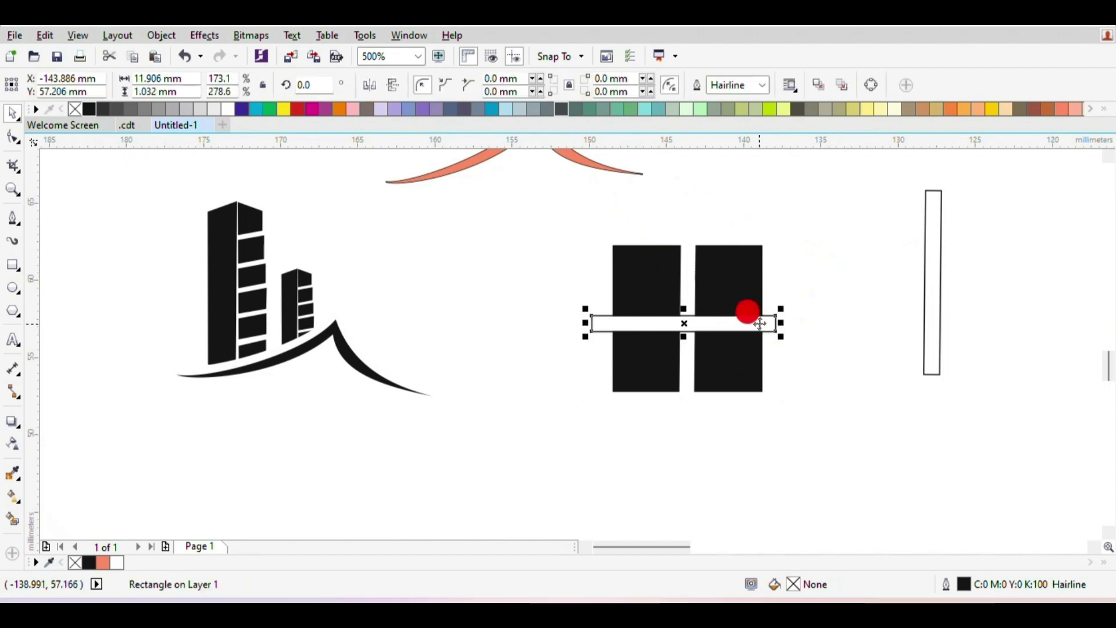
left_click_drag(745, 325, 1031, 322)
- Scale the four-pane window down to about 2.05 by 2 mm and place it beneath the roof's peak
left_click_drag(529, 208, 885, 460)
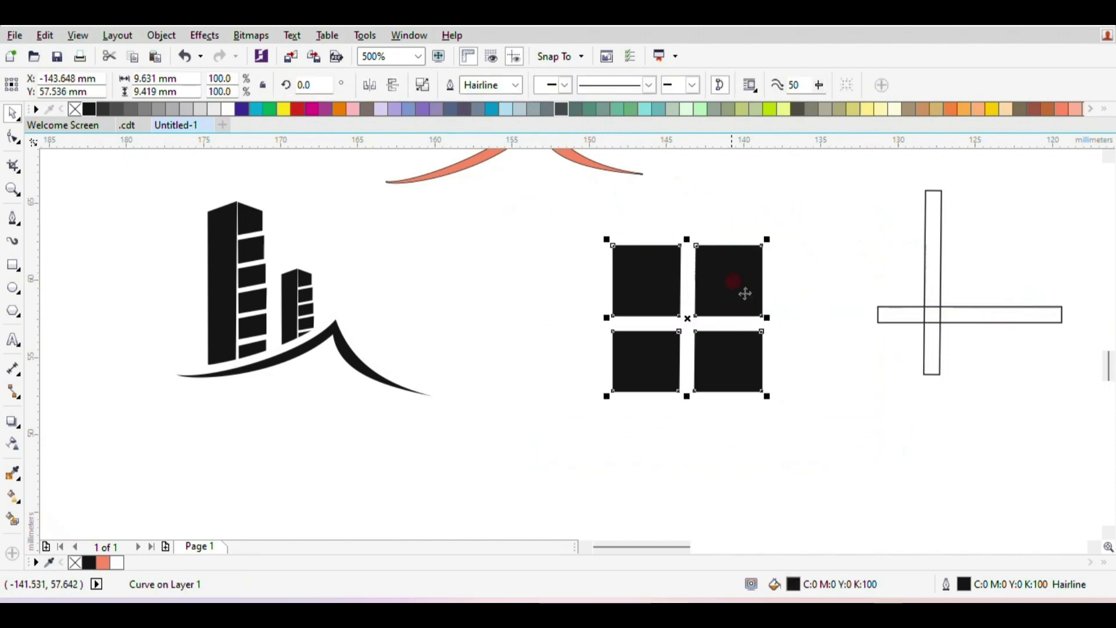
left_click_drag(768, 239, 695, 309)
left_click_drag(652, 351, 338, 424)
left_click_drag(382, 374, 359, 405)
left_click_drag(326, 448, 330, 405)
left_click_drag(361, 362, 353, 374)
left_click_drag(317, 406, 324, 375)
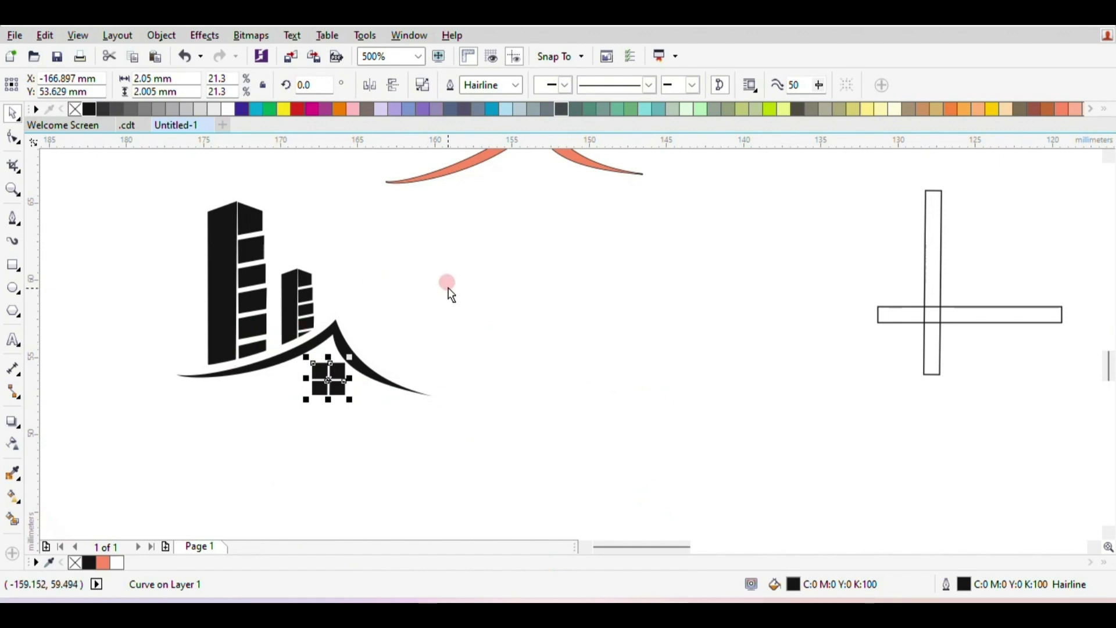
- Nudge the black roof shape slightly up toward the buildings and fine-tune the window's position beneath its peak
left_click(448, 291)
key("F10")
left_click(309, 347)
left_click(12, 112)
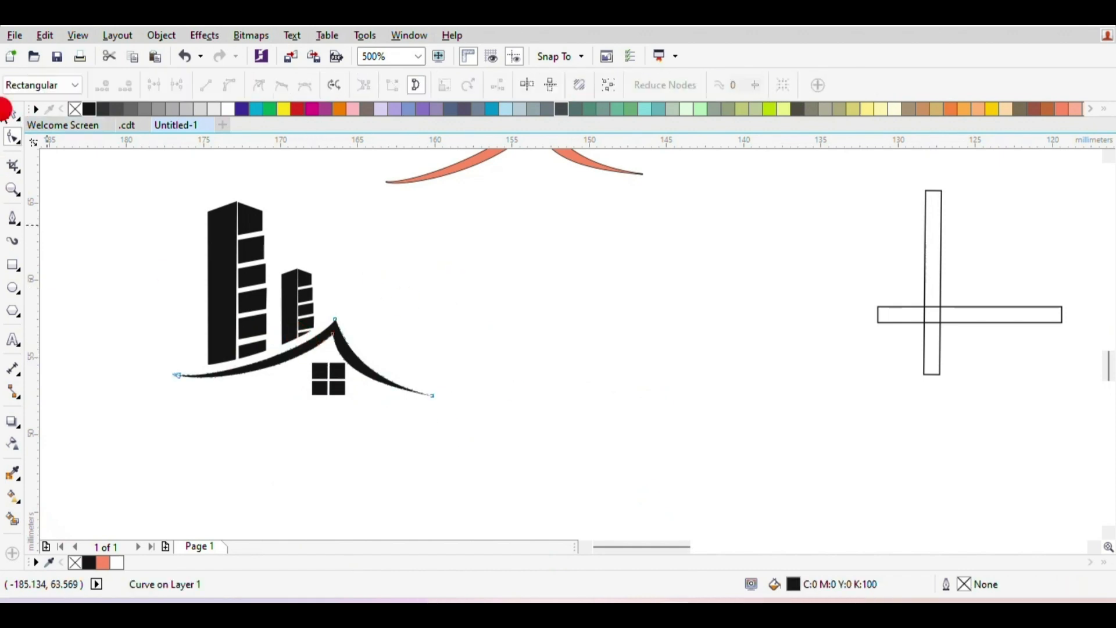
left_click(67, 227)
left_click(289, 357)
mouse_move(300, 357)
left_mouse_down()
mouse_move(294, 346)
mouse_move(302, 353)
left_mouse_up()
mouse_move(322, 395)
left_mouse_down()
mouse_move(312, 370)
mouse_move(331, 351)
mouse_move(349, 356)
mouse_move(330, 377)
left_mouse_up()
left_click(434, 390)
scroll(321, 335, "down", 2)
scroll(290, 323, "up", 1)
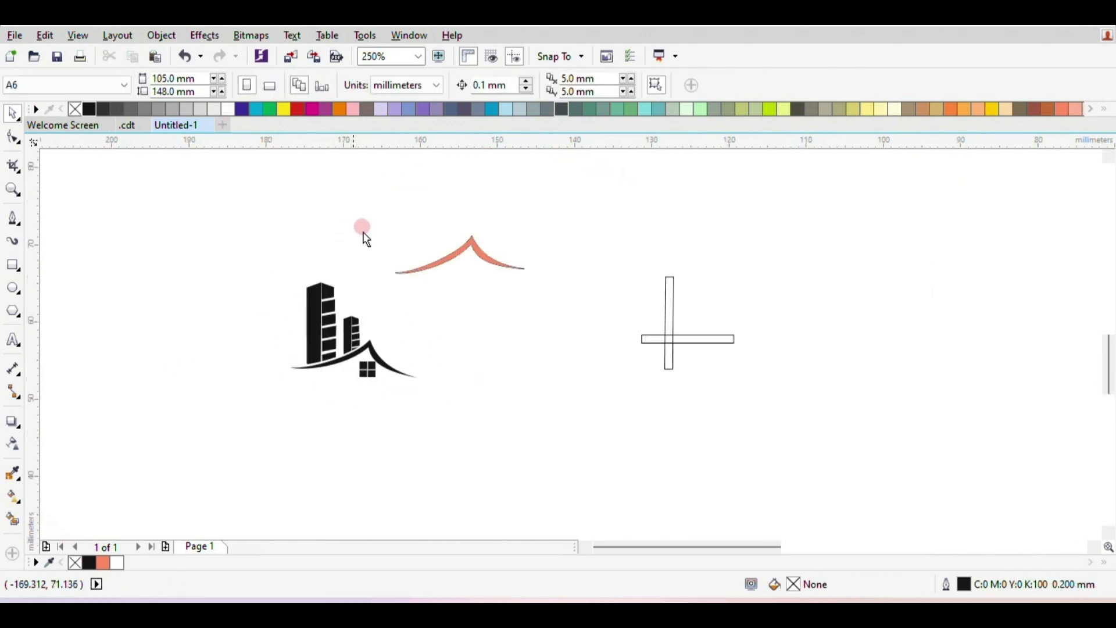
- Delete the leftover salmon roof shape and the two thin cutting bars
left_click_drag(361, 229, 582, 340)
key("Delete")
left_click_drag(613, 244, 814, 370)
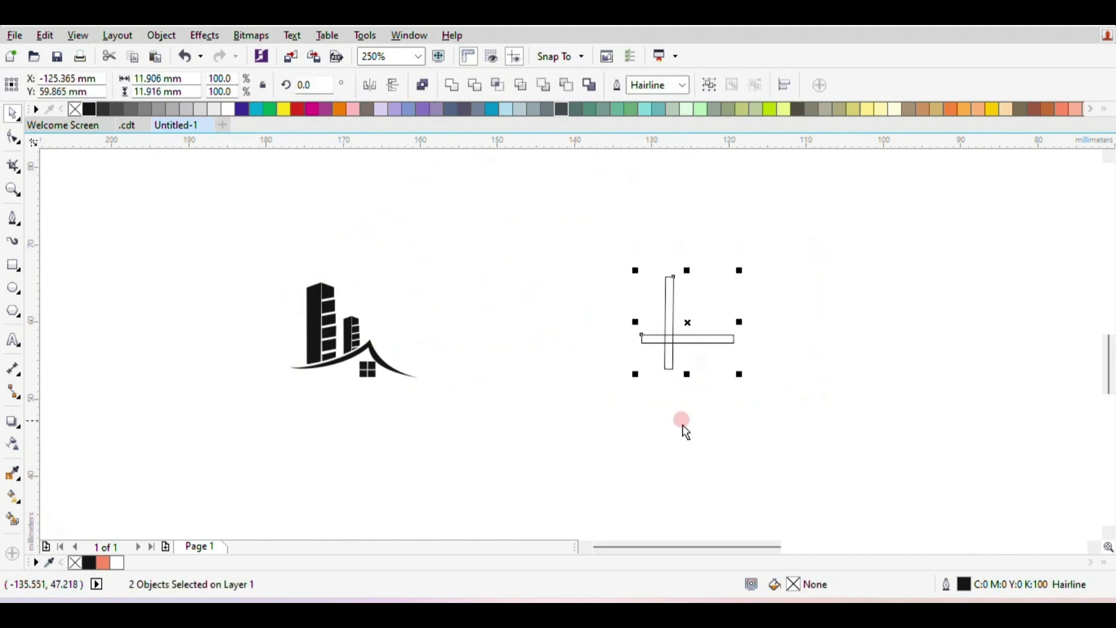
key("Delete")
- Add the artistic text "BUILDING" just below the roof
left_click(14, 341)
scroll(307, 426, "up", 1)
left_click(308, 424)
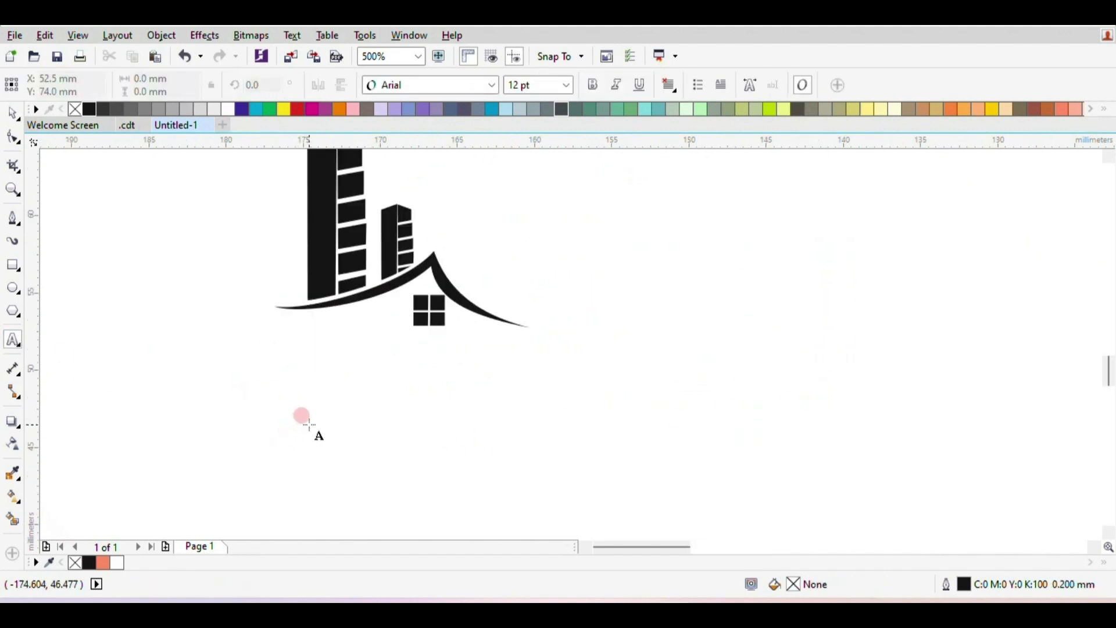
left_click(325, 366)
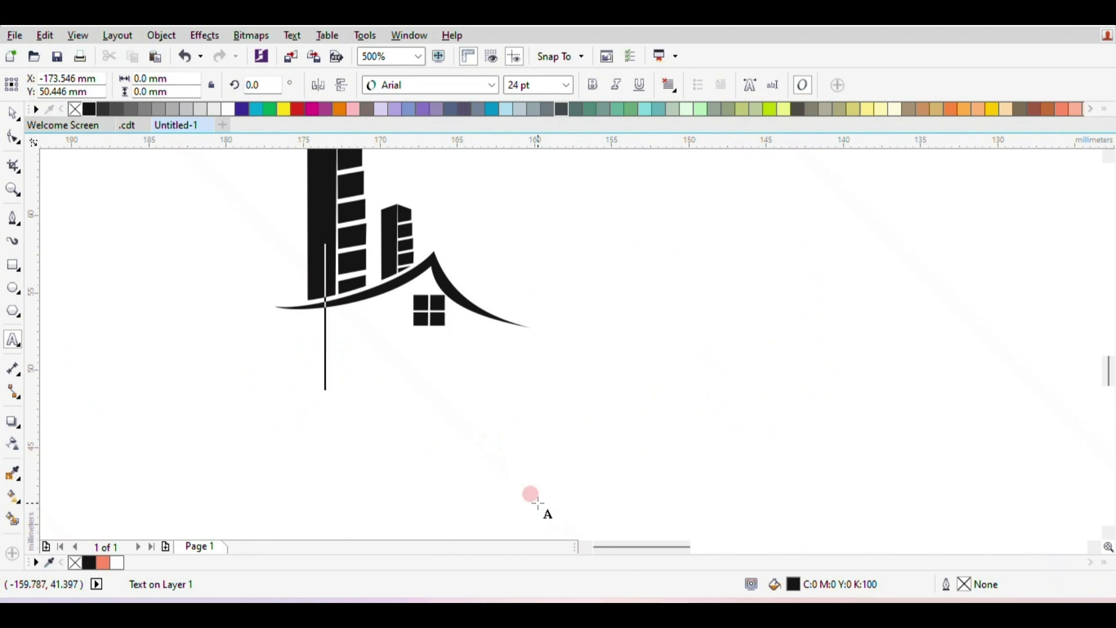
type("bU")
key("BackSpace")
key("BackSpace")
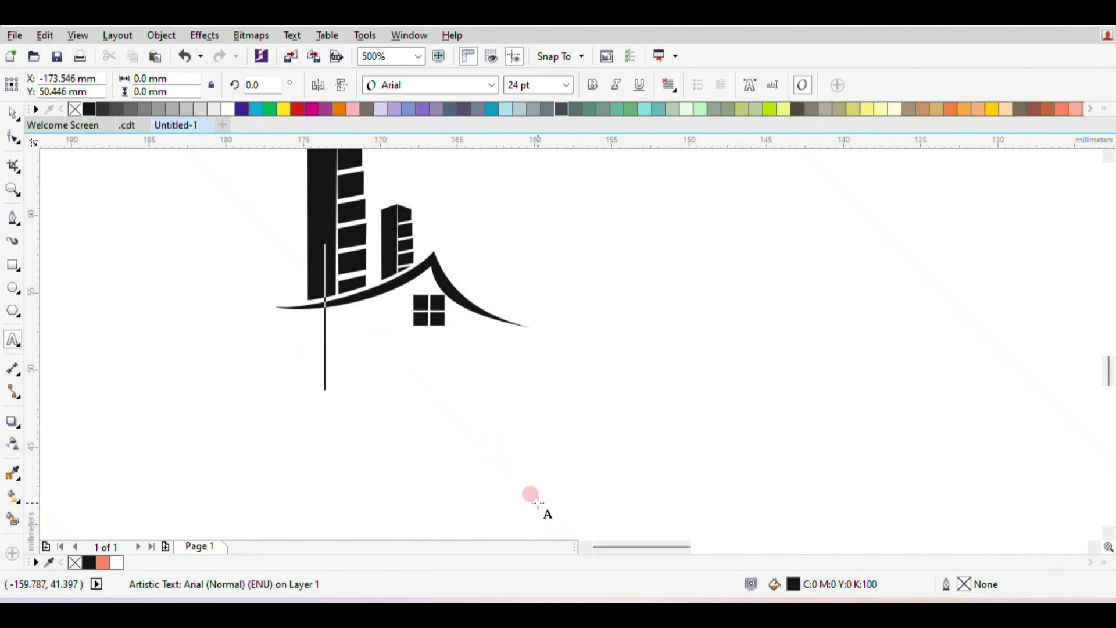
type("b")
key("BackSpace")
type("BUILDING")
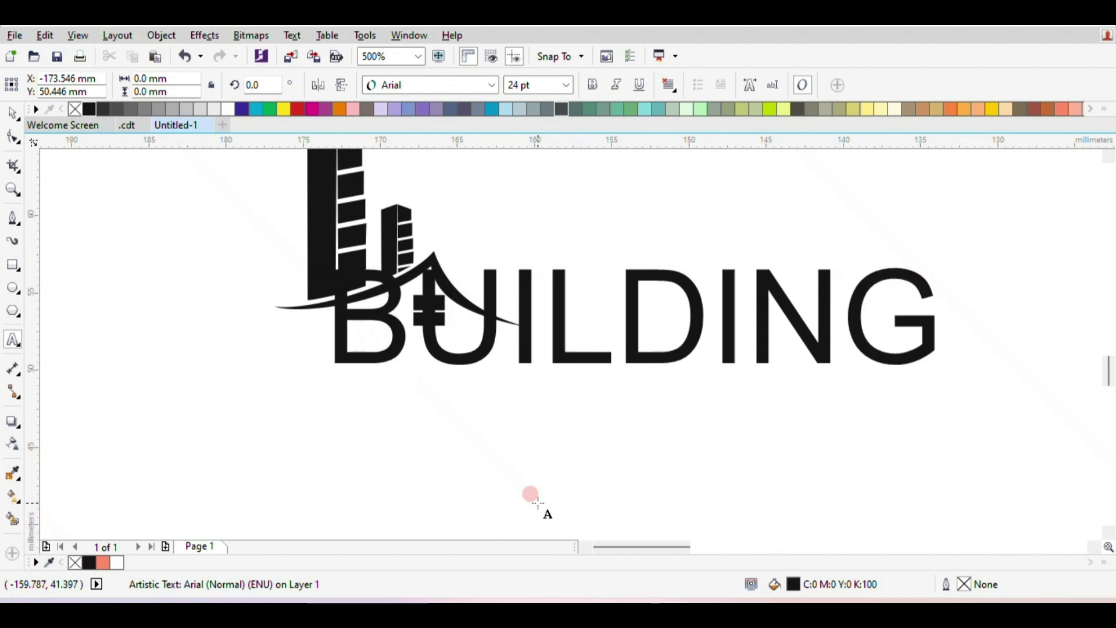
- Scale the BUILDING text down to about 18.8 by 3 mm and move it beneath the roof
left_click(895, 291)
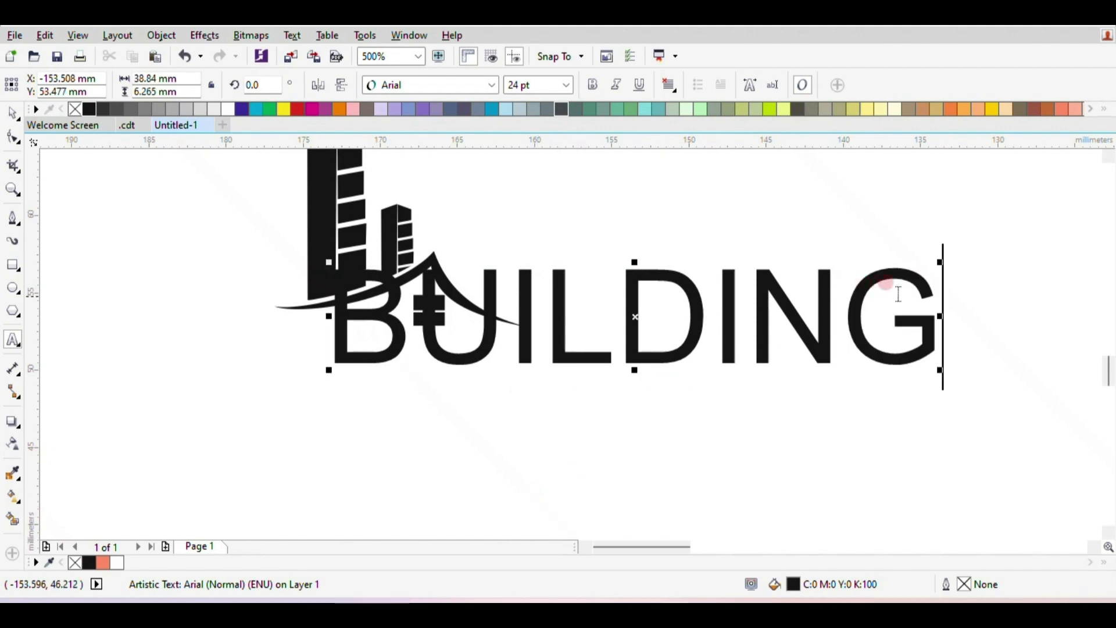
double_click(924, 294)
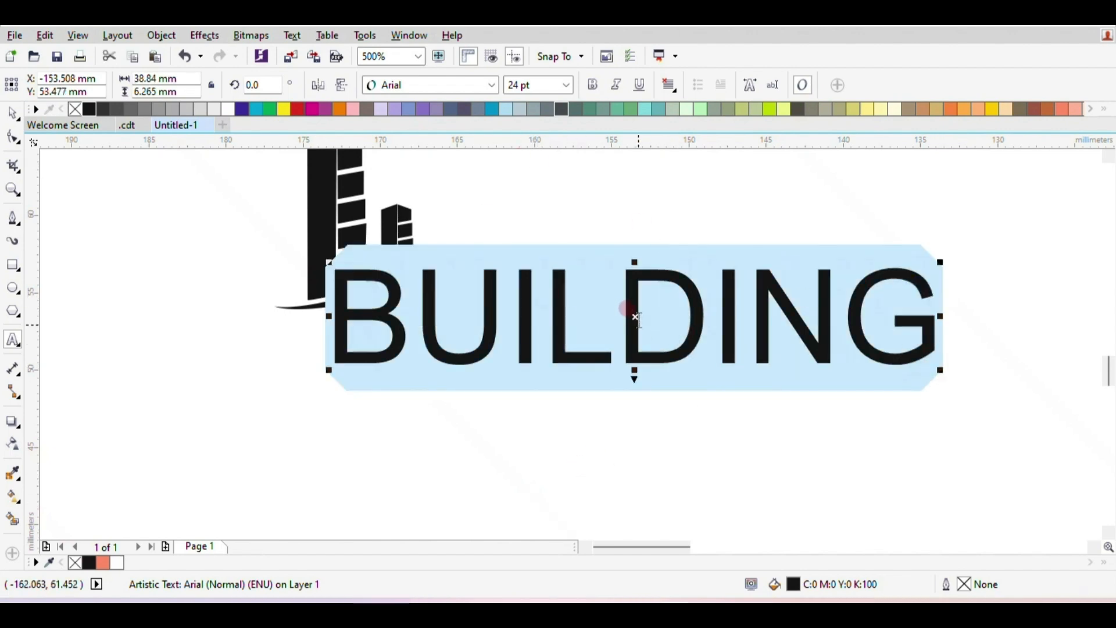
left_click_drag(636, 317, 454, 422)
left_click_drag(760, 466, 639, 436)
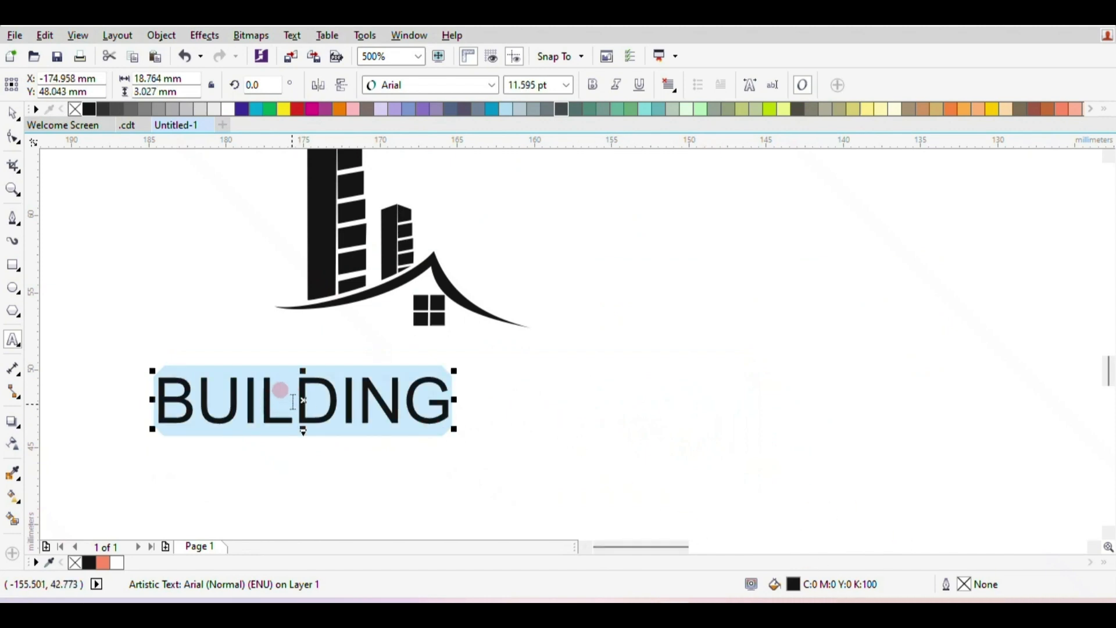
left_click_drag(294, 401, 394, 361)
left_click(547, 335)
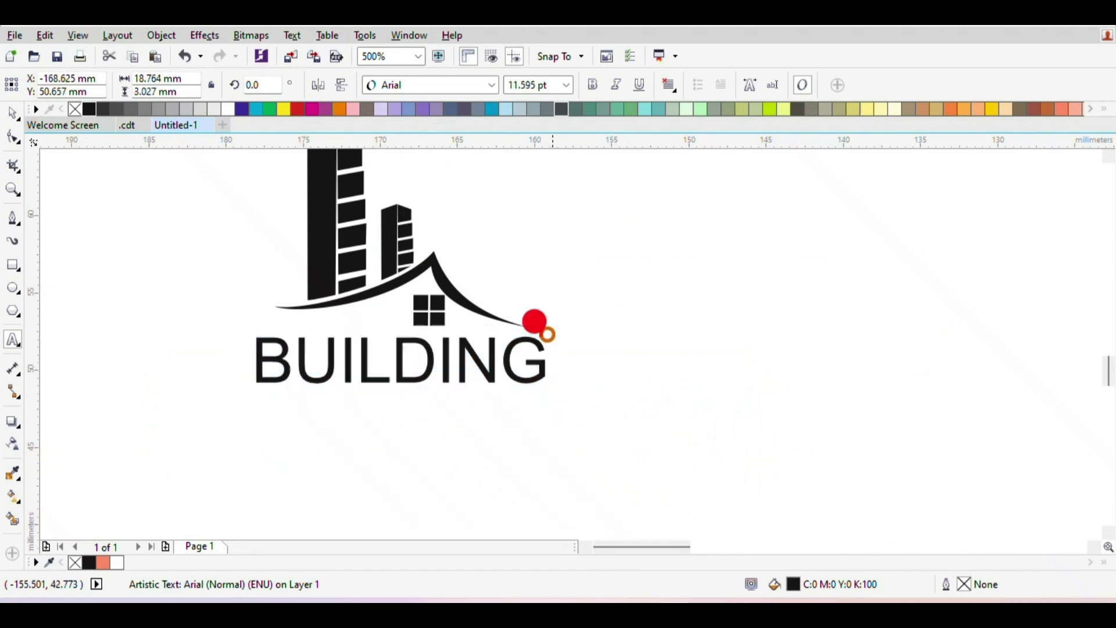
- Reduce the BUILDING text to about 14.4 by 2.6 mm and fit it within the roof's width
left_click_drag(548, 335, 511, 336)
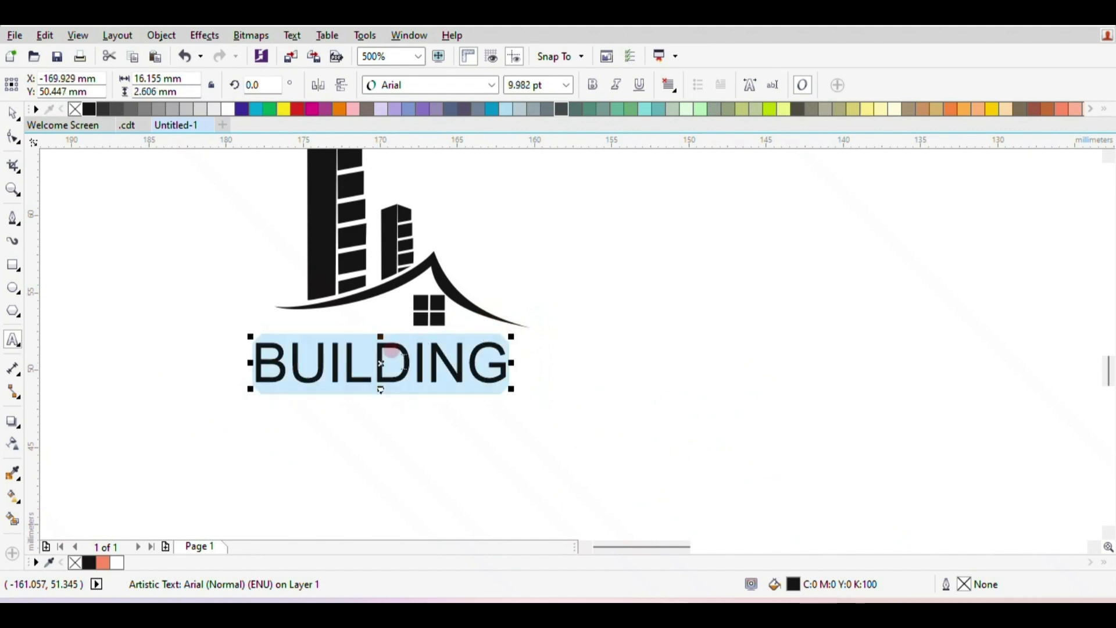
left_click_drag(377, 364, 400, 358)
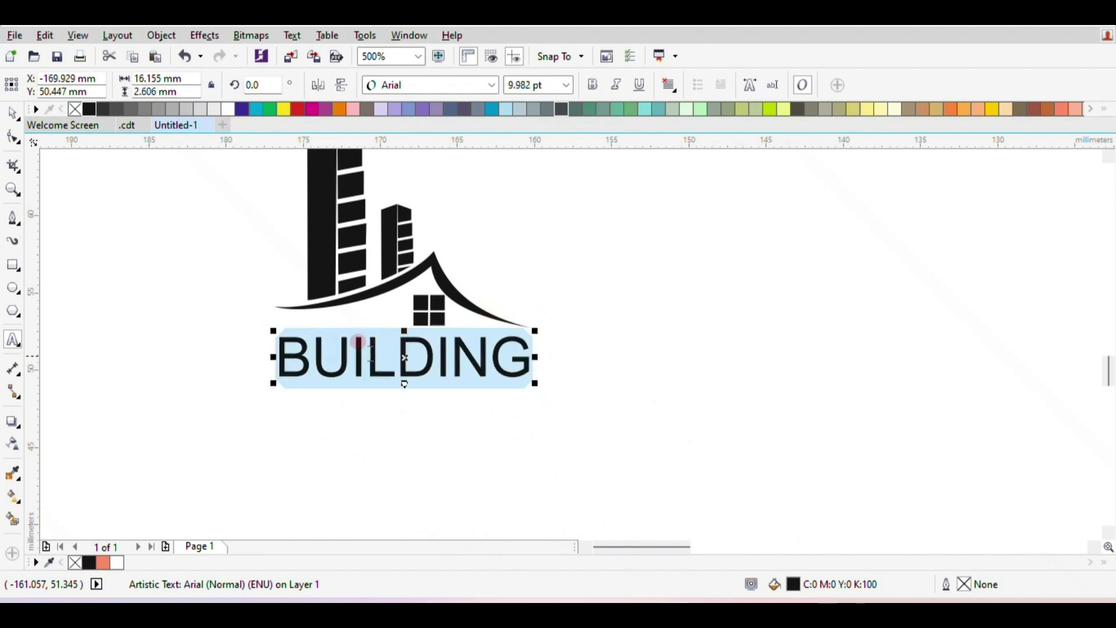
left_click_drag(273, 357, 293, 357)
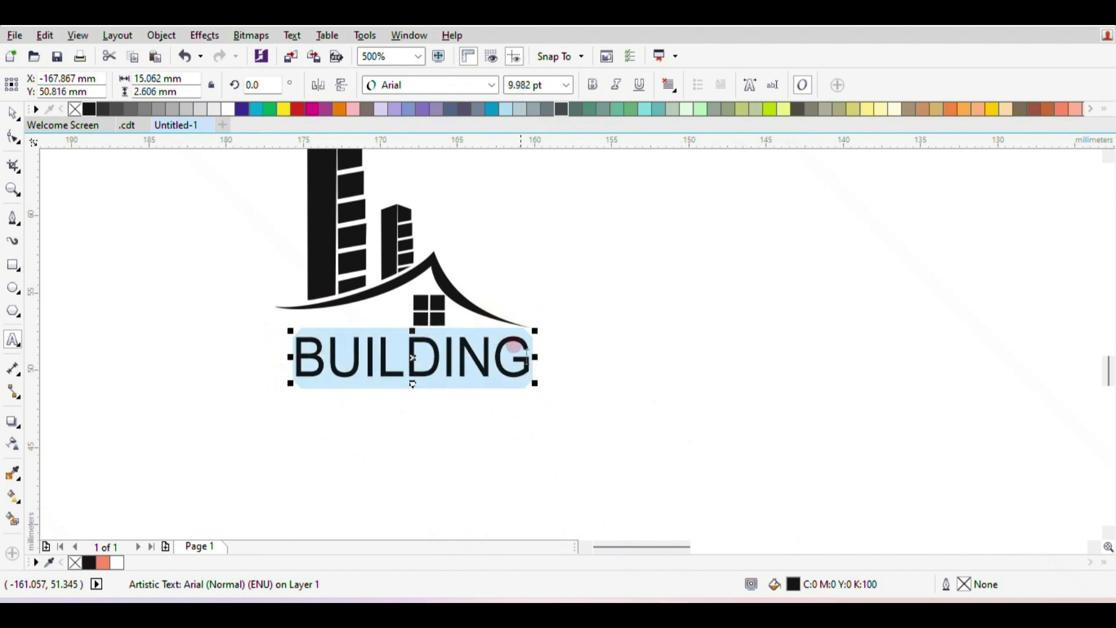
left_click_drag(534, 357, 526, 355)
- Change the BUILDING text's font to Berlin Sans FB
left_click(492, 86)
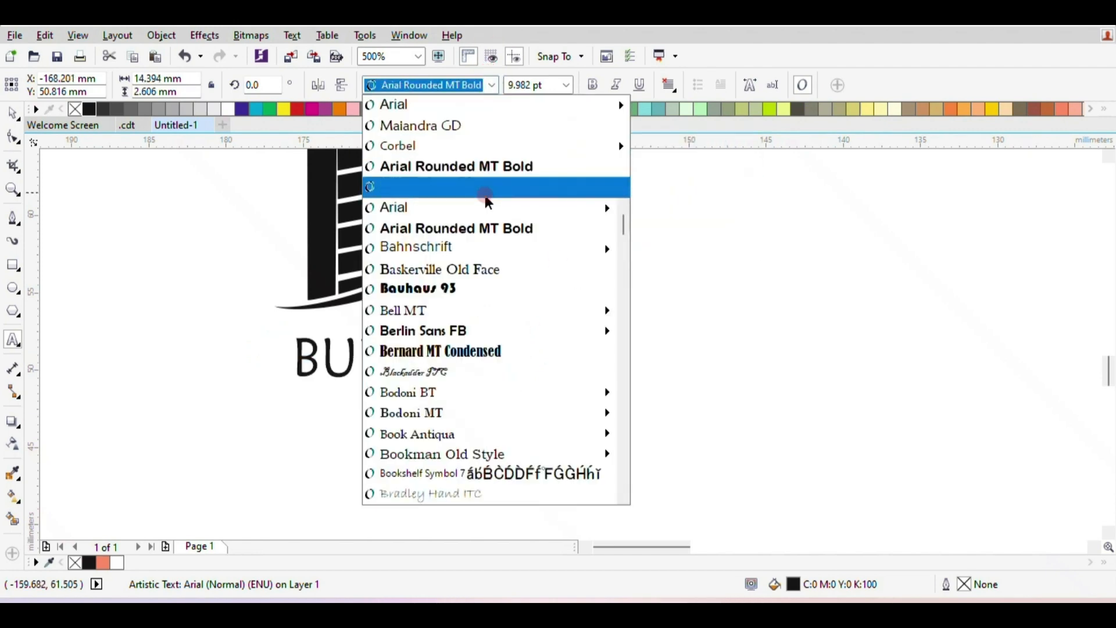
left_click(474, 169)
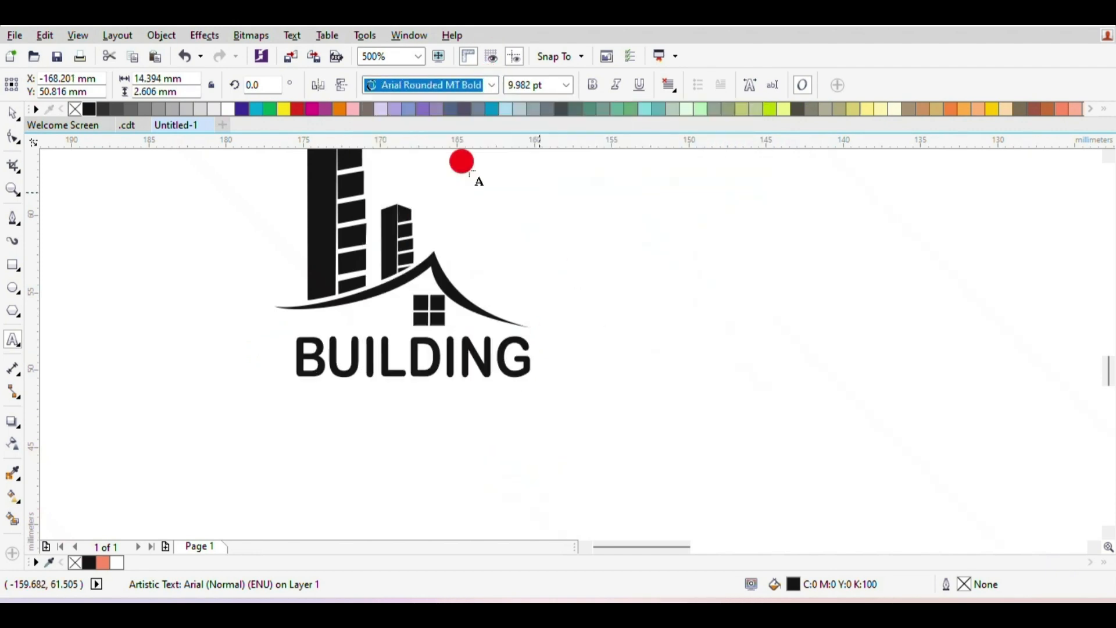
left_click(479, 89)
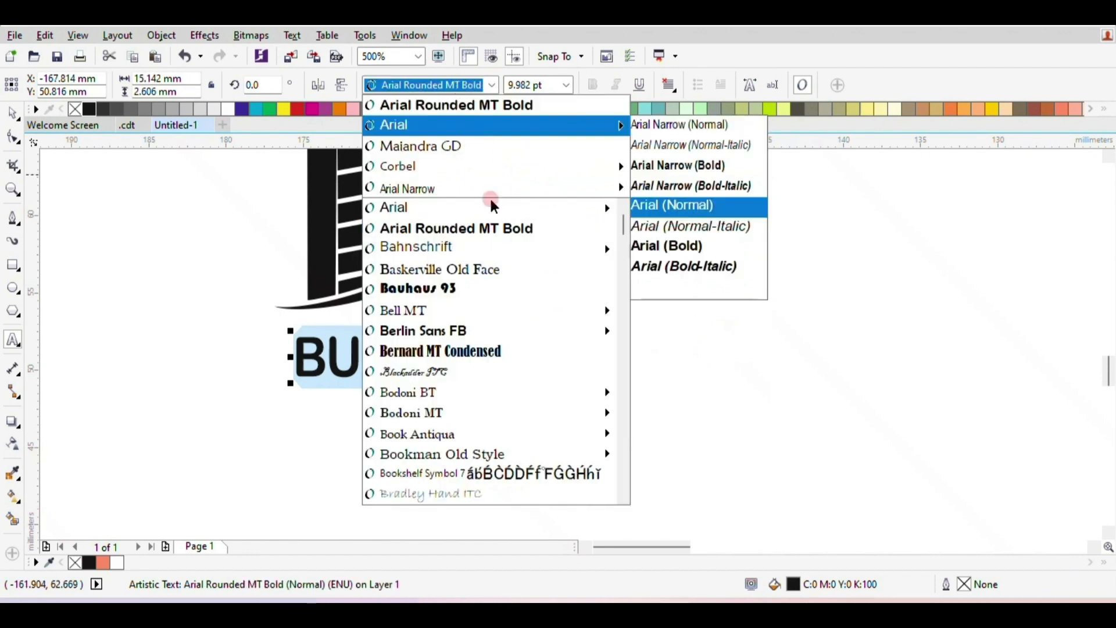
left_click(486, 331)
key("ctrl+space")
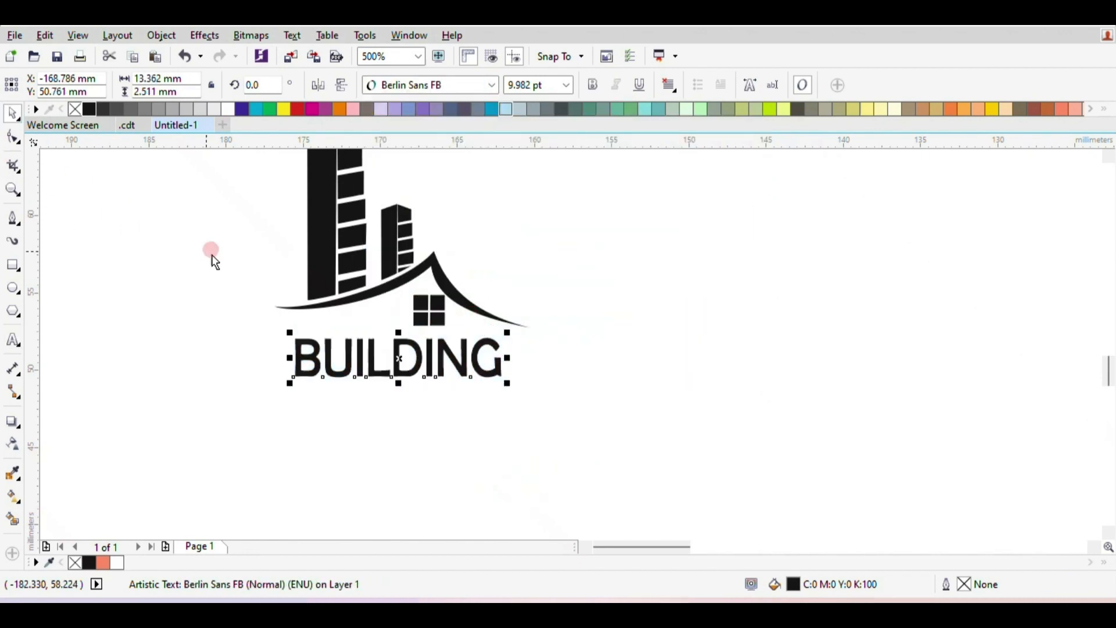
- Shrink the BUILDING text slightly and recentre it beneath the roof
mouse_move(502, 343)
left_mouse_down()
mouse_move(495, 326)
mouse_move(503, 335)
left_mouse_up()
mouse_move(396, 359)
left_mouse_down()
mouse_move(409, 354)
mouse_move(400, 358)
left_mouse_up()
left_click(78, 186)
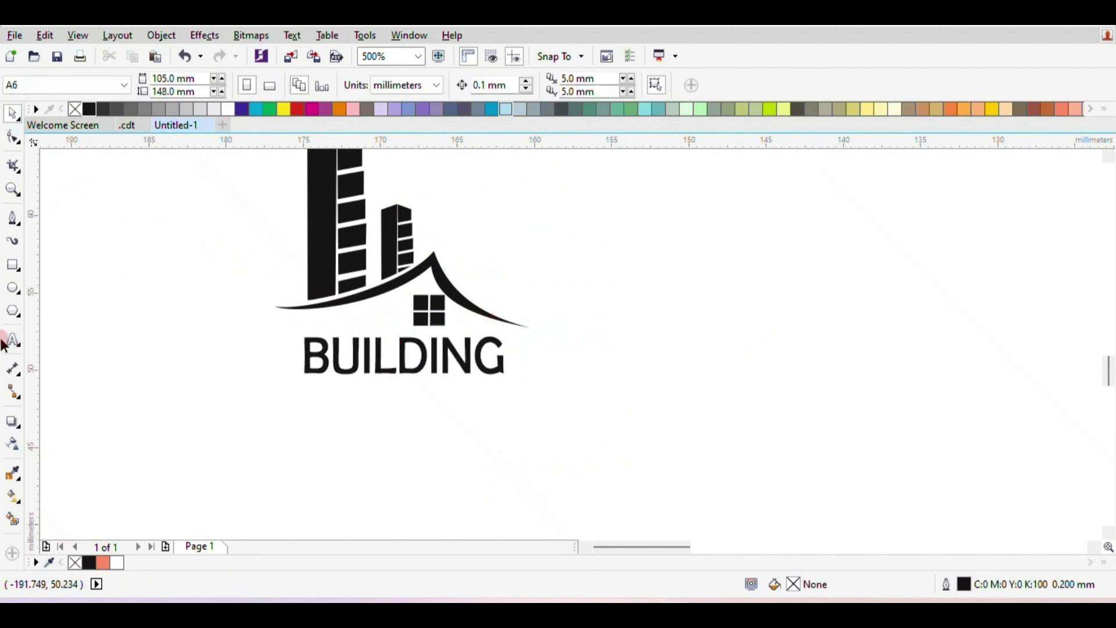
- Add a second line of artistic text reading "TAGLINE HERE" near the BUILDING text
left_click(13, 340)
left_click(315, 378)
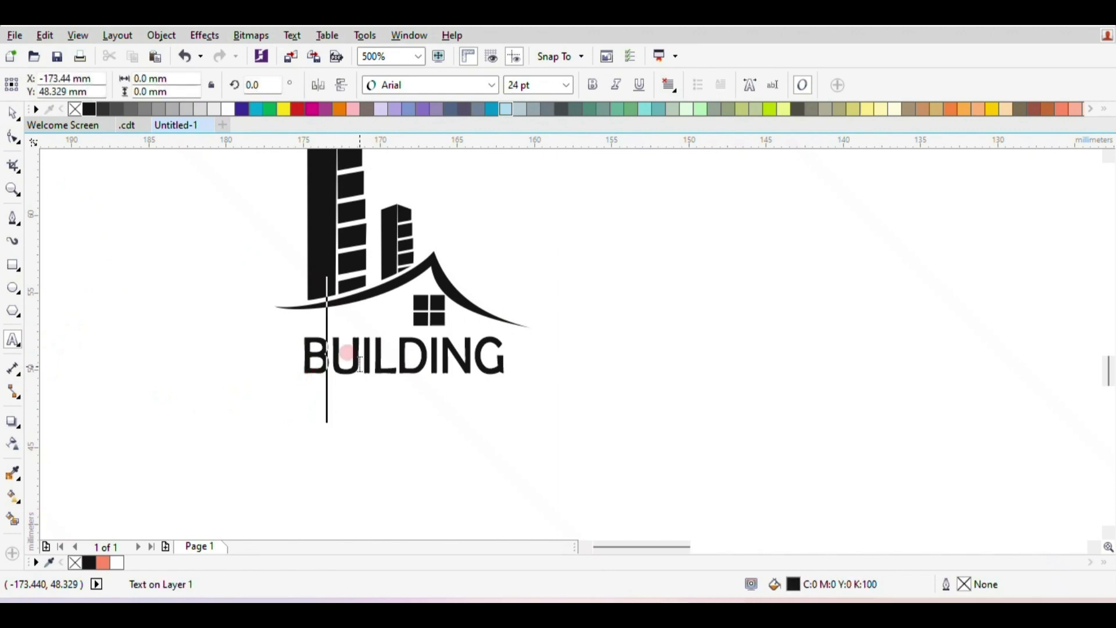
type("TAGLINE HERE")
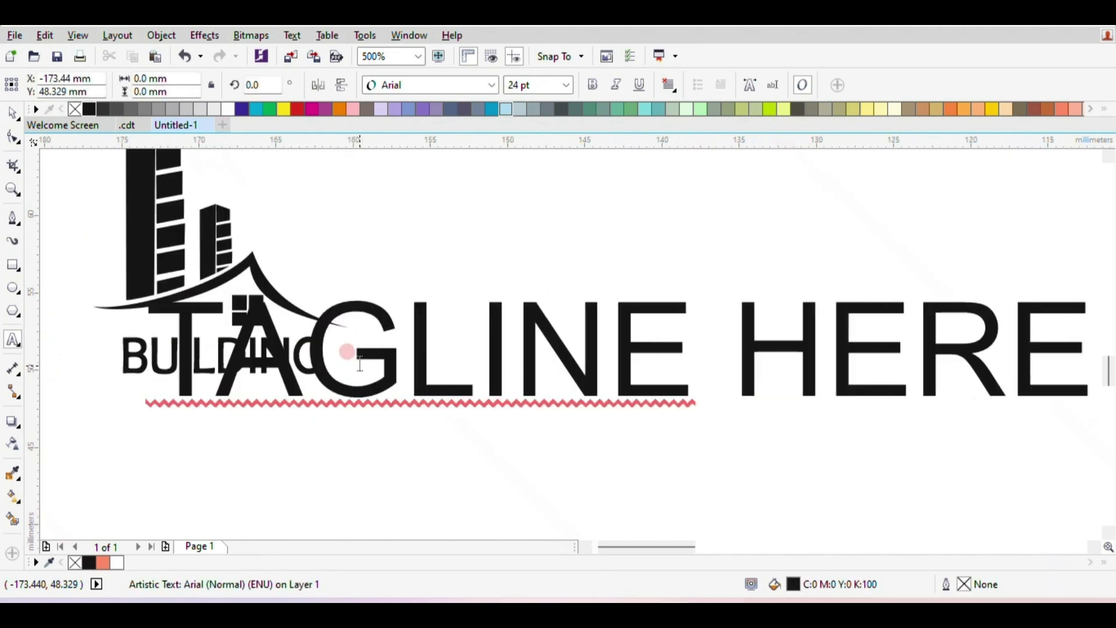
- Ignore all spelling flags for the word TAGLINE
right_click(360, 365)
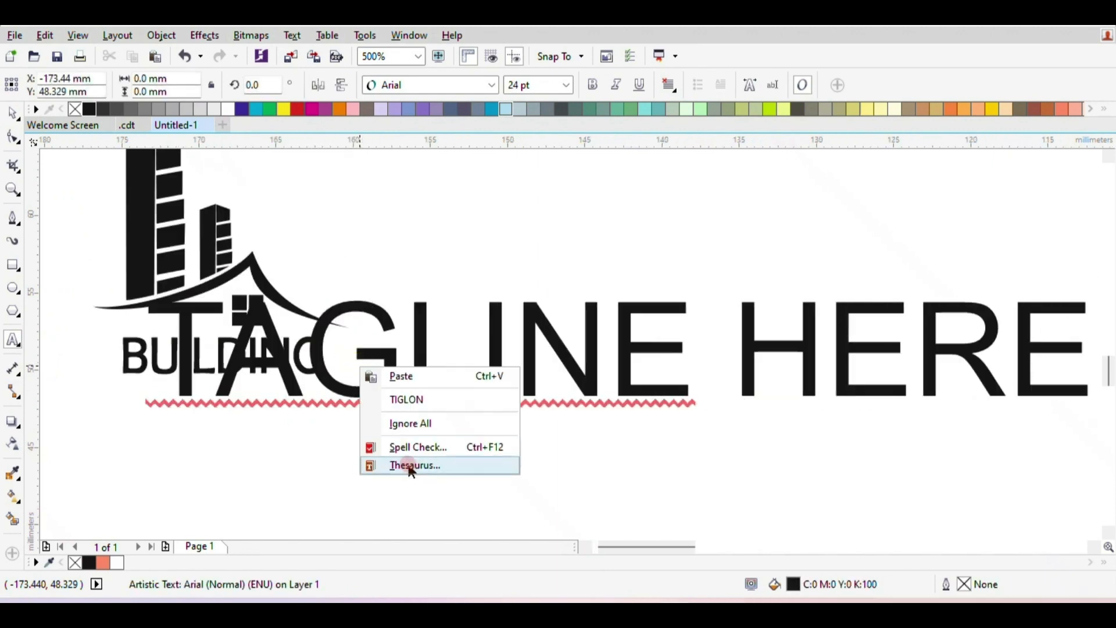
scroll(429, 407, "down", 2)
right_click(481, 408)
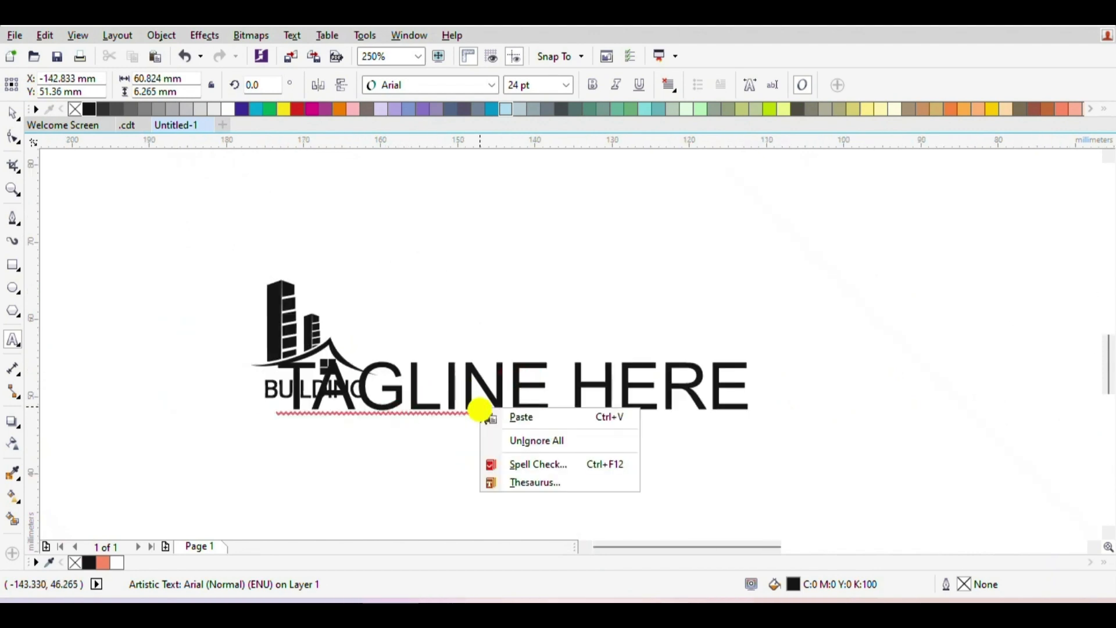
left_click(403, 386)
right_click(404, 386)
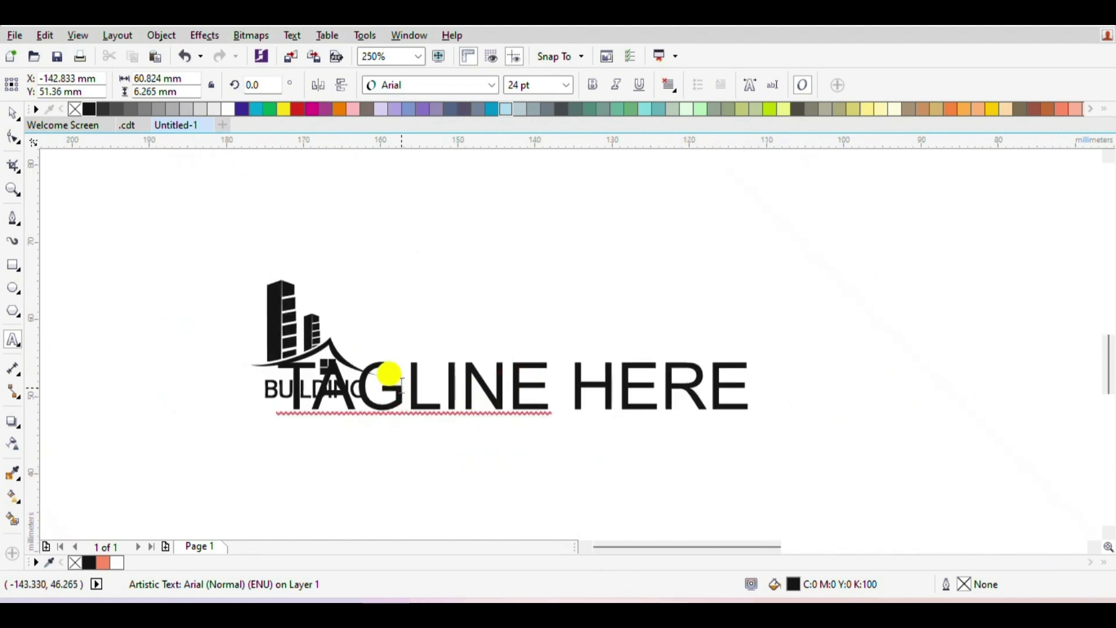
left_click(601, 410)
- Set the TAGLINE HERE text's font to Corbel Light and fill it with 70% black
left_click_drag(746, 382, 242, 369)
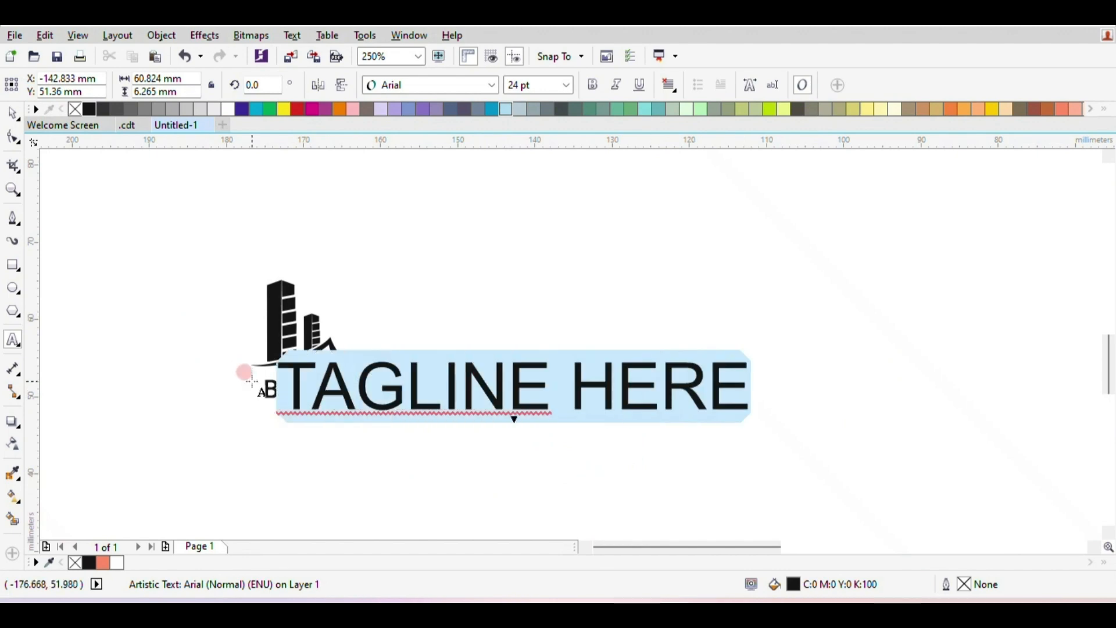
left_click(446, 85)
mouse_move(479, 187)
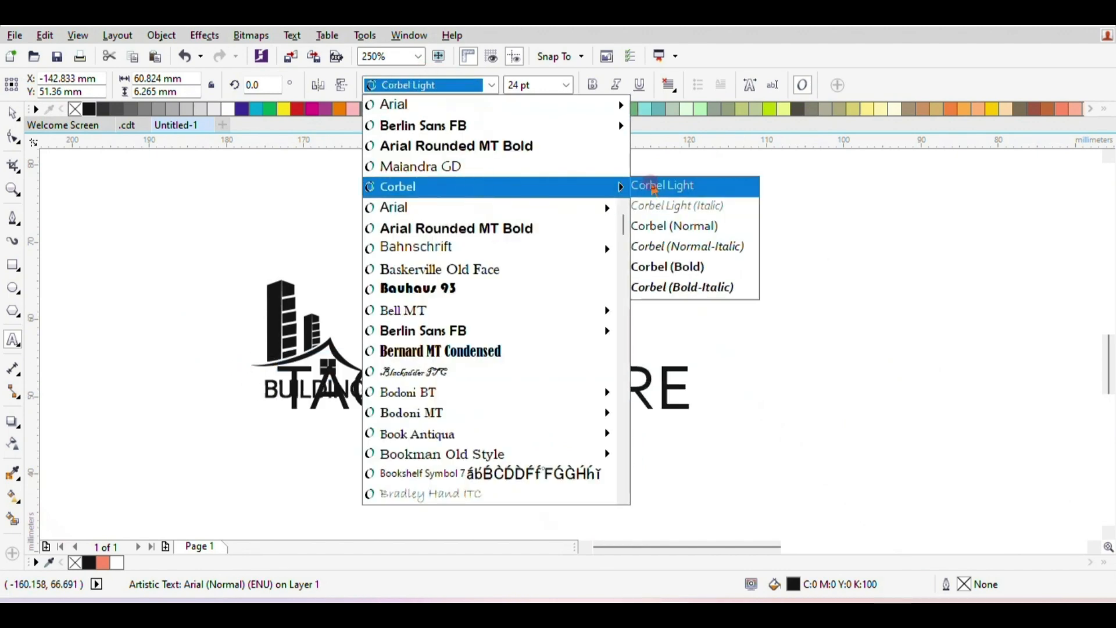
left_click(643, 184)
left_click(163, 112)
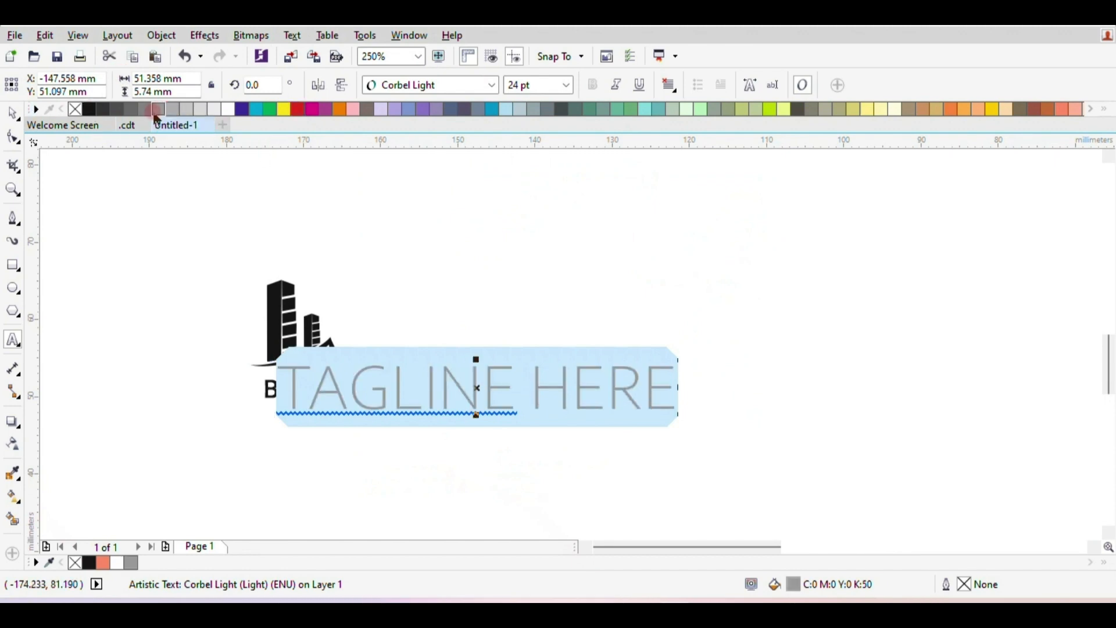
left_click(431, 286)
left_click(130, 111)
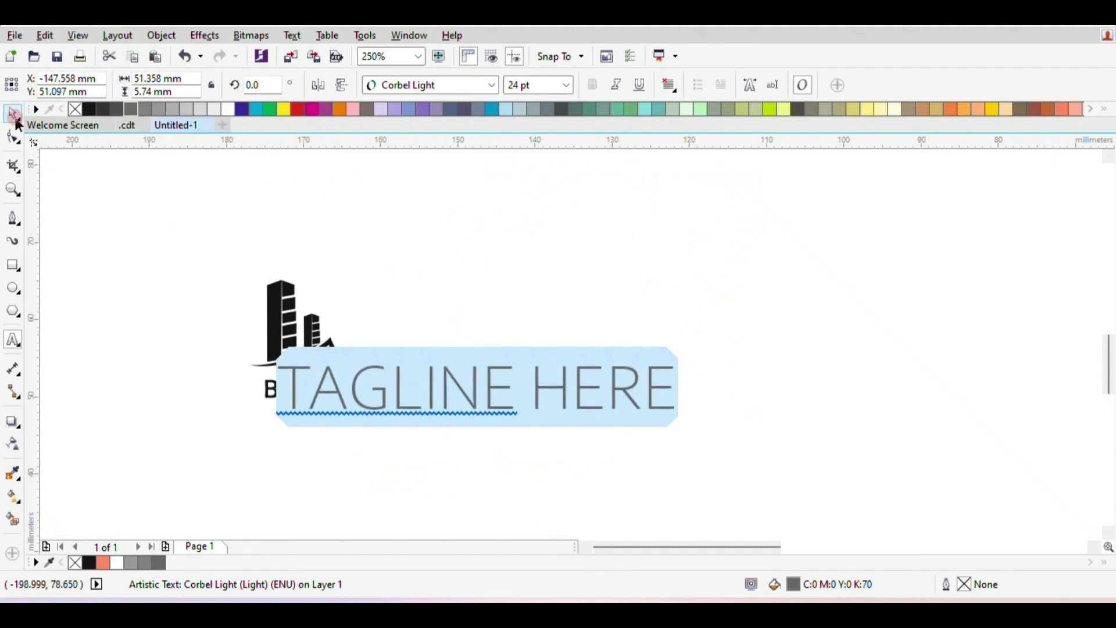
- Scale the TAGLINE HERE text down to about 14.3 by 1.6 mm and place it beneath BUILDING
left_click(14, 115)
left_click(464, 376)
left_click_drag(475, 388, 372, 441)
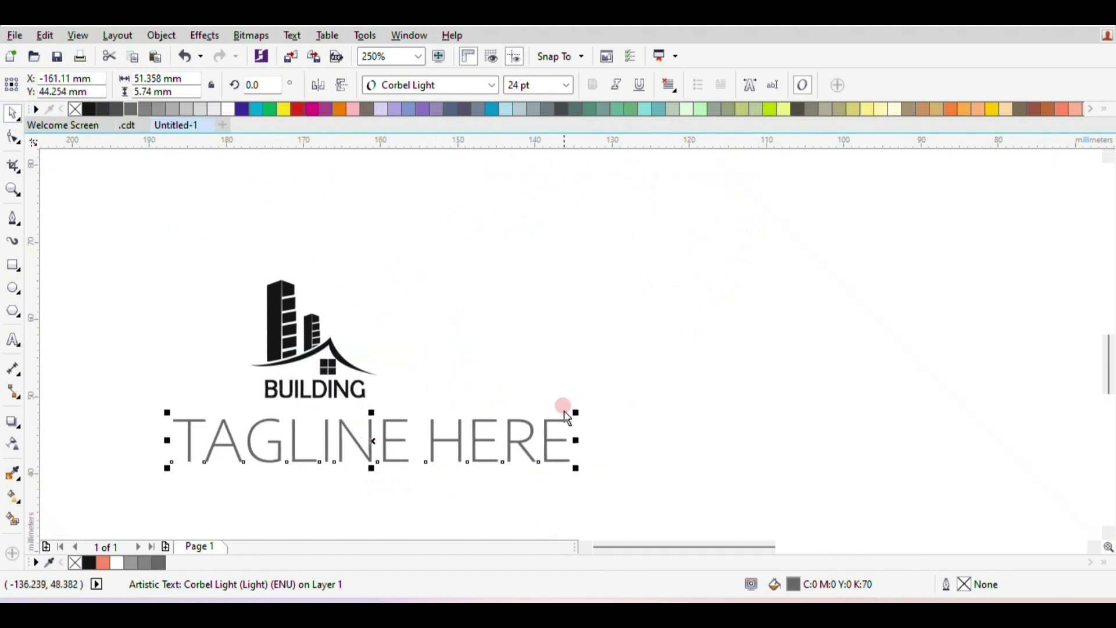
left_click_drag(578, 413, 291, 443)
left_click_drag(219, 451, 314, 412)
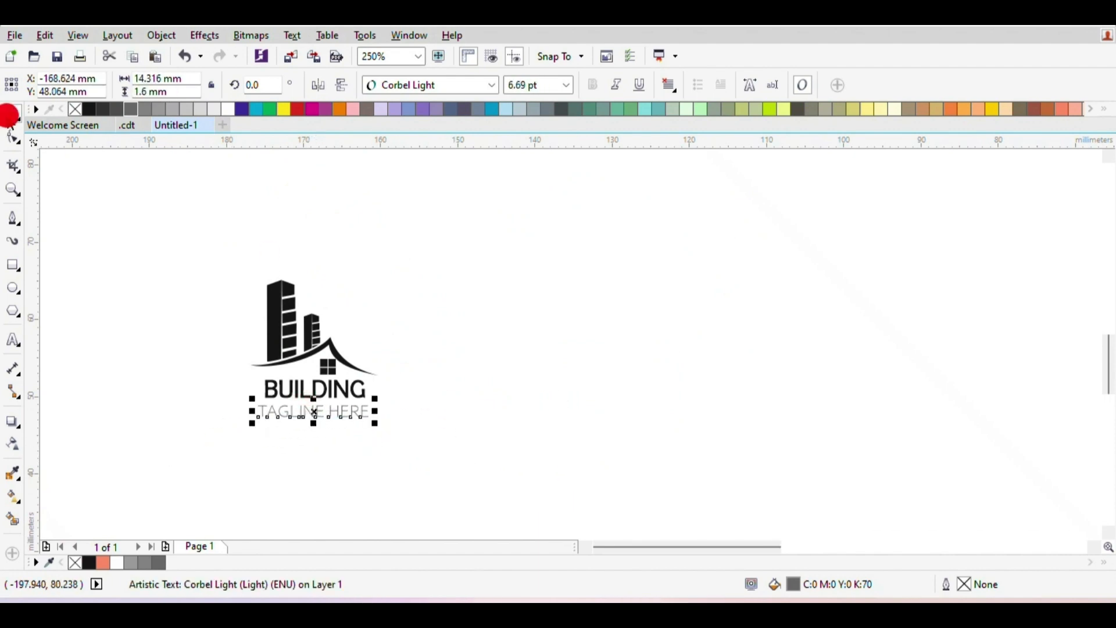
- Reduce the tagline further to about 10.3 by 1.2 mm and centre it beneath BUILDING
left_click(237, 379)
scroll(275, 407, "up", 1)
left_click(456, 424)
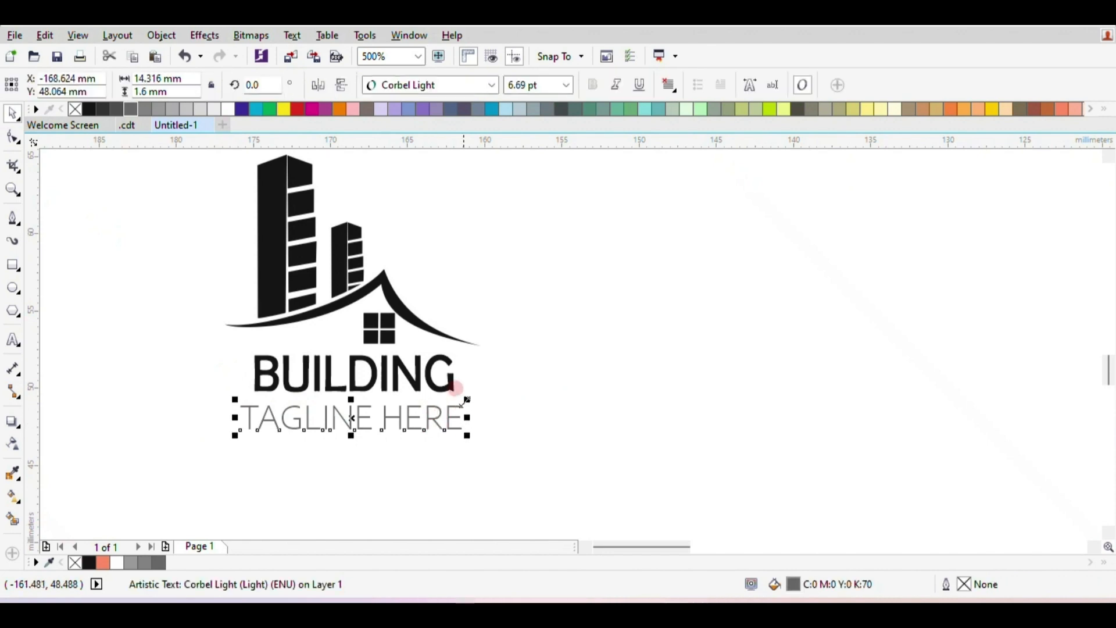
left_click_drag(465, 400, 451, 410)
left_click_drag(358, 411, 410, 404)
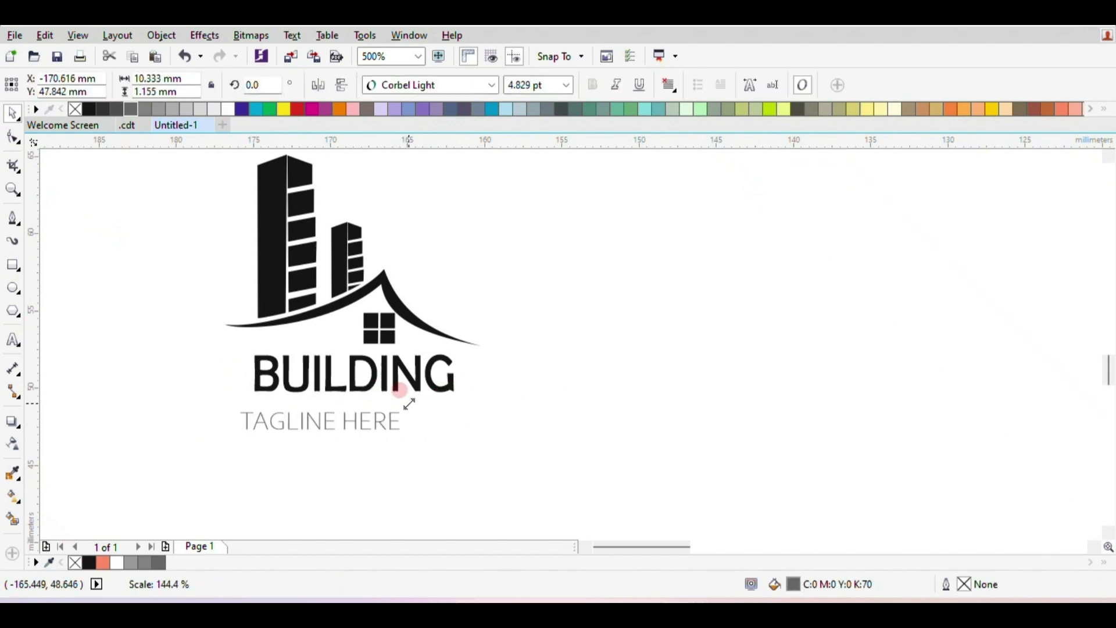
left_click_drag(317, 424, 351, 412)
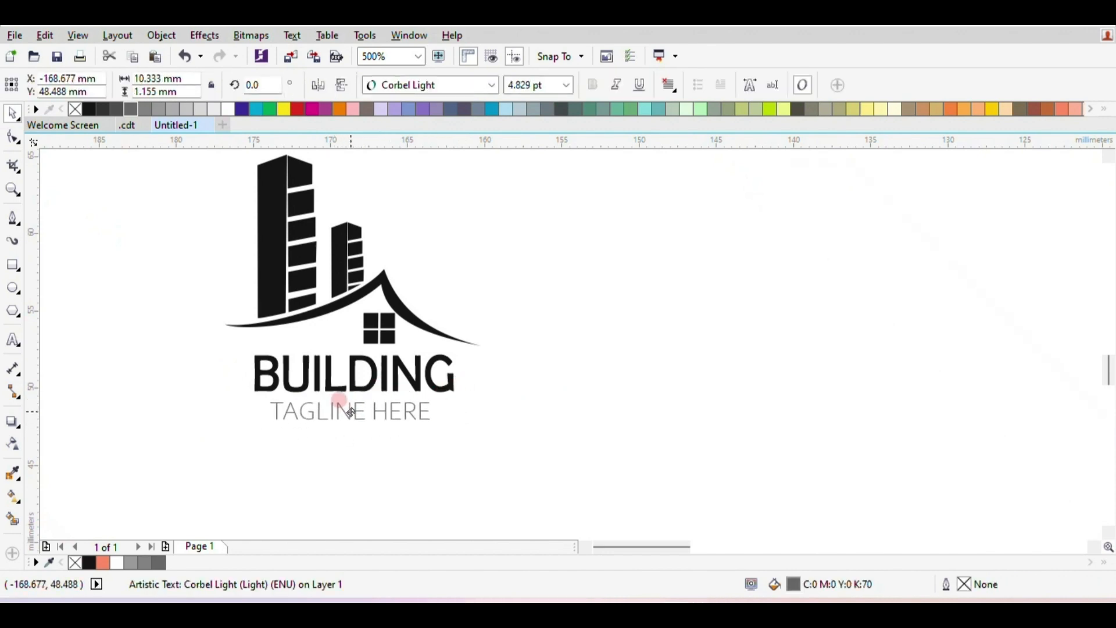
- Group the entire logo with its text and move the group aside to an empty area
left_click(149, 250)
scroll(91, 165, "down", 1)
left_click_drag(238, 227, 336, 322)
key("ctrl+g")
left_click_drag(224, 235, 611, 251)
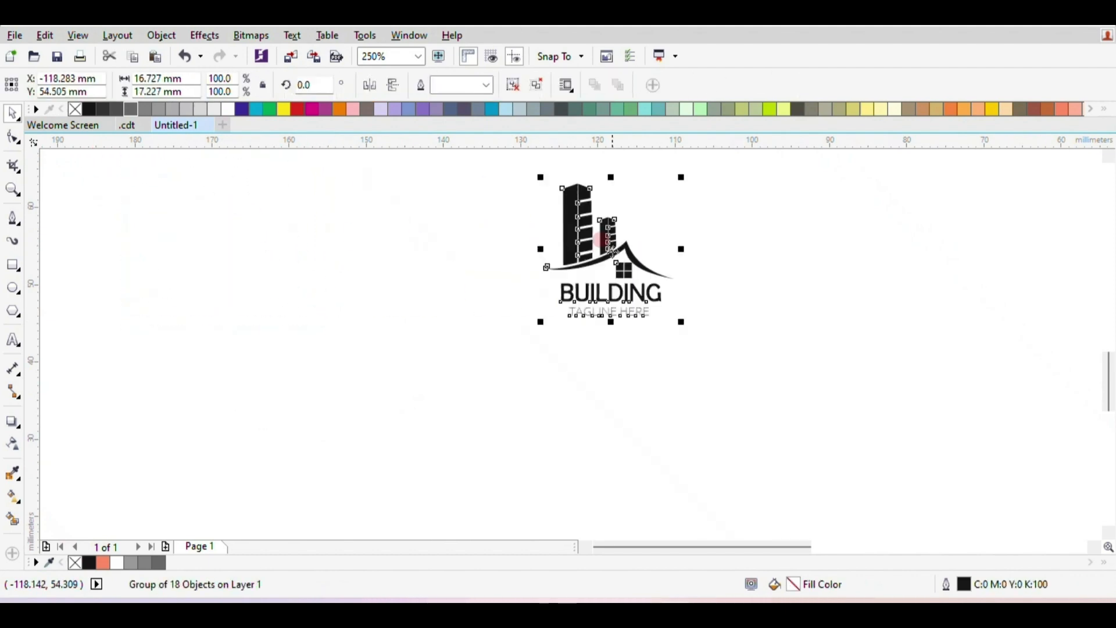
- Draw a rectangle about 24.7 by 23.6 mm, fill it light yellow (C0 M0 Y60 K0) and remove its outline
left_click(228, 216)
left_click(13, 265)
left_click_drag(186, 208, 377, 389)
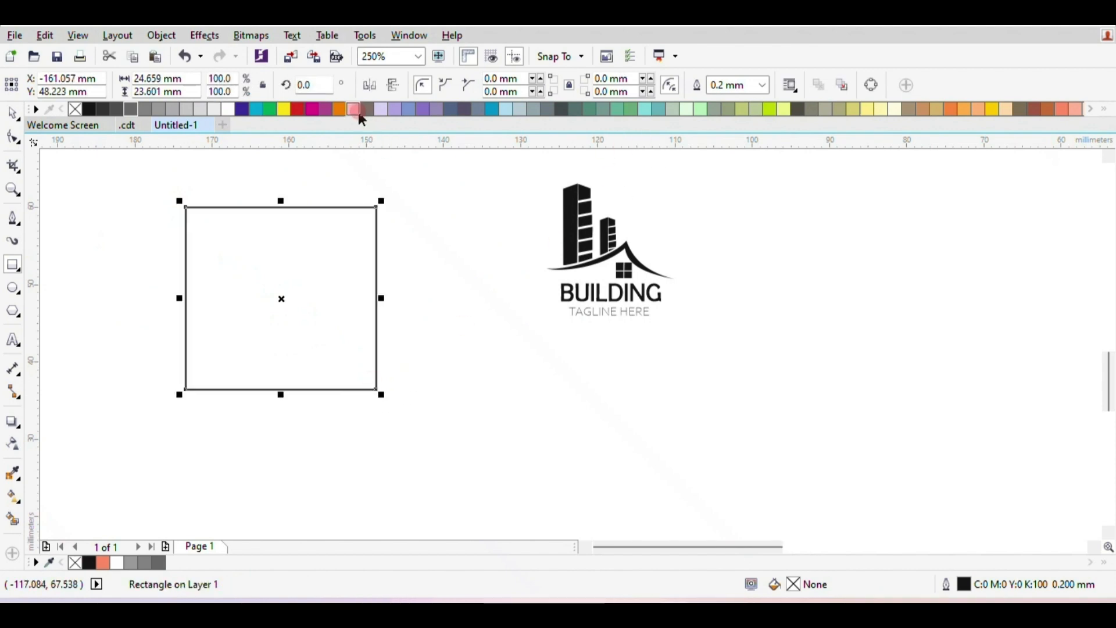
left_click(855, 109)
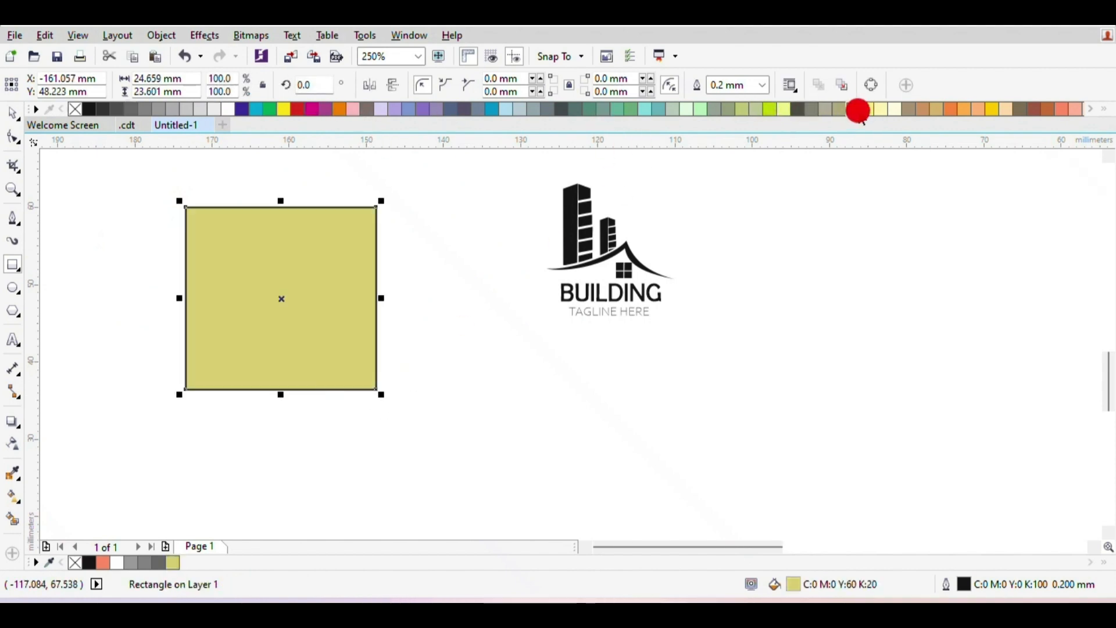
left_click(868, 109)
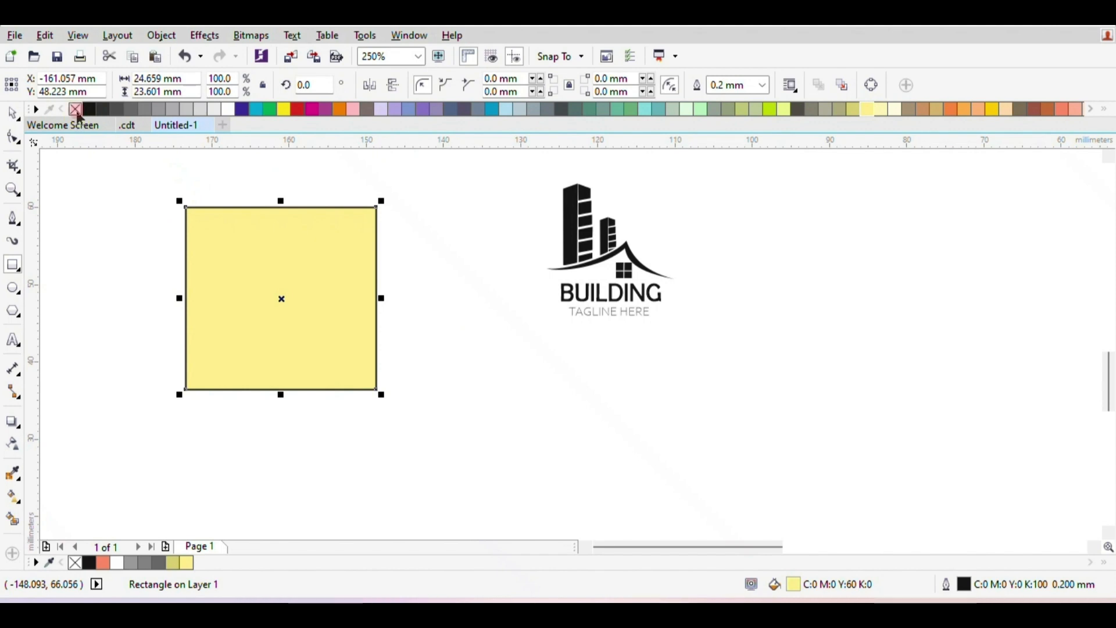
right_click(75, 109)
- Move the grouped logo onto the light yellow rectangle
left_click(12, 112)
left_click(578, 232)
left_click_drag(578, 232, 270, 276)
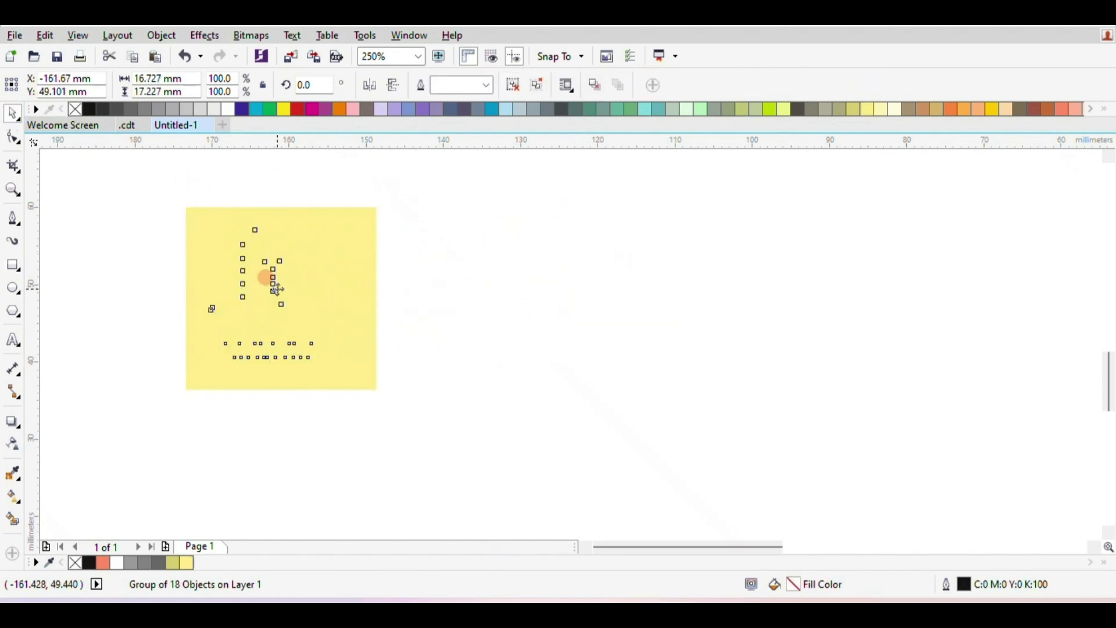
- Undo the grouped logo's last move and reposition it centred on the light yellow rectangle
left_click(486, 325)
key("ctrl+z")
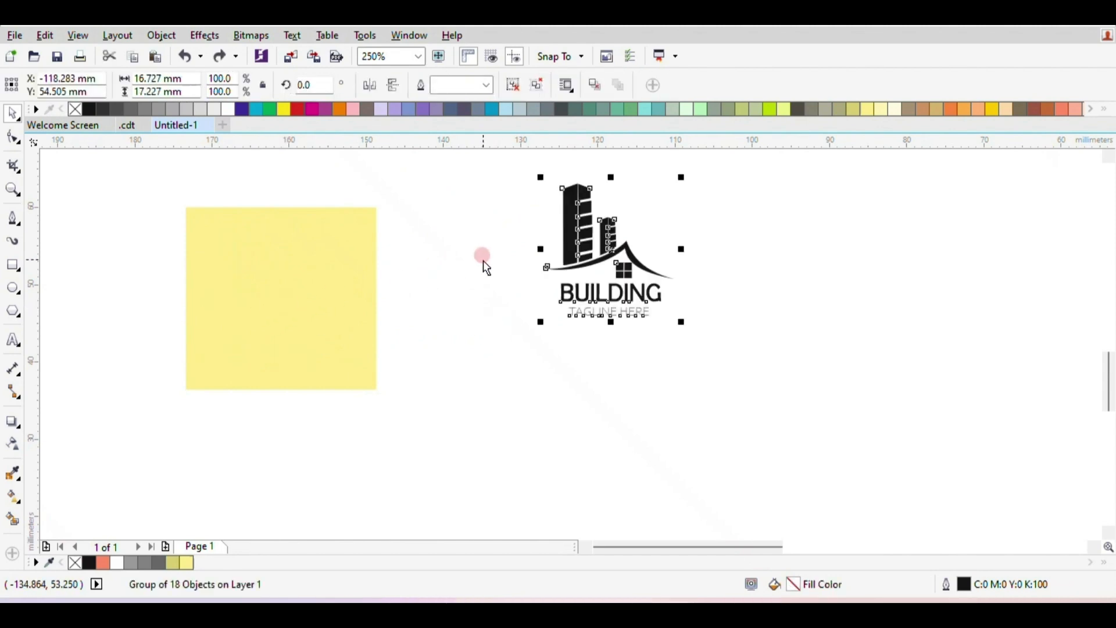
left_click_drag(615, 245, 286, 295)
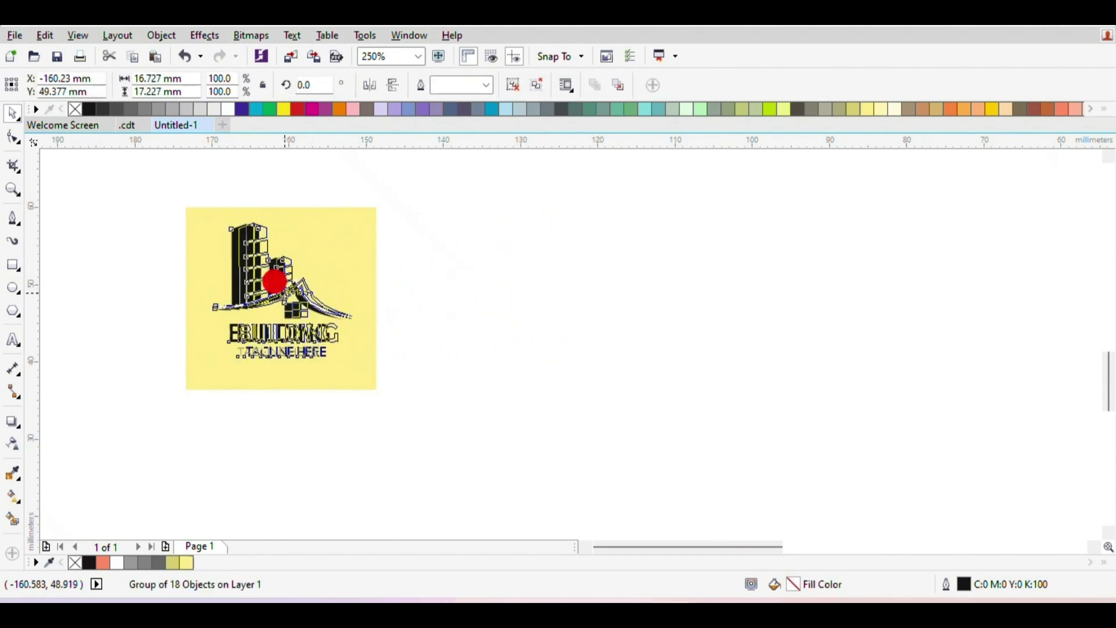
key("Escape")
left_click(301, 310)
left_click(442, 282)
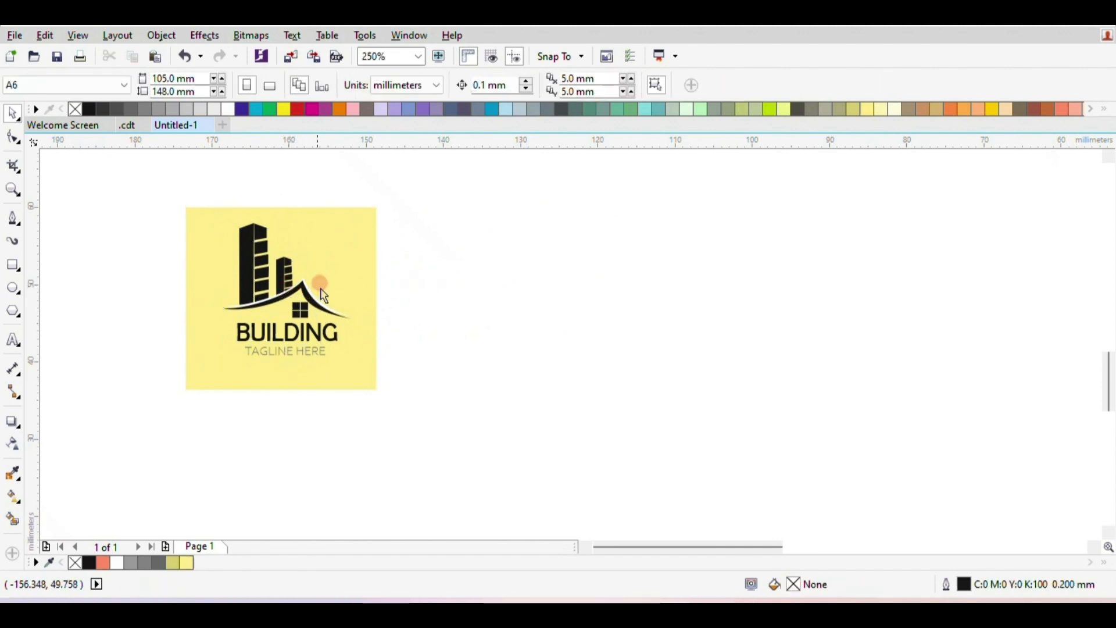
- Scale the light yellow rectangle down proportionally to about 23.7 by 22.7 mm, keeping it around the logo
left_click(263, 352)
left_click_drag(179, 395, 186, 387)
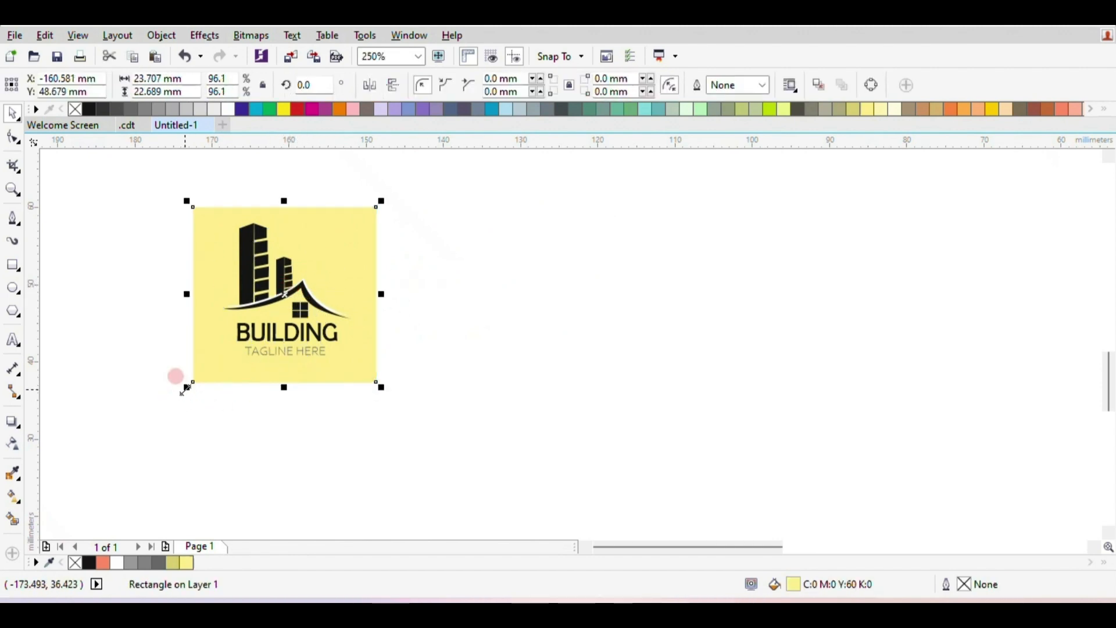
left_click(153, 326)
- Round all four corners of the light yellow rectangle to a radius of about 4.9 mm
left_click(213, 272)
left_click(13, 137)
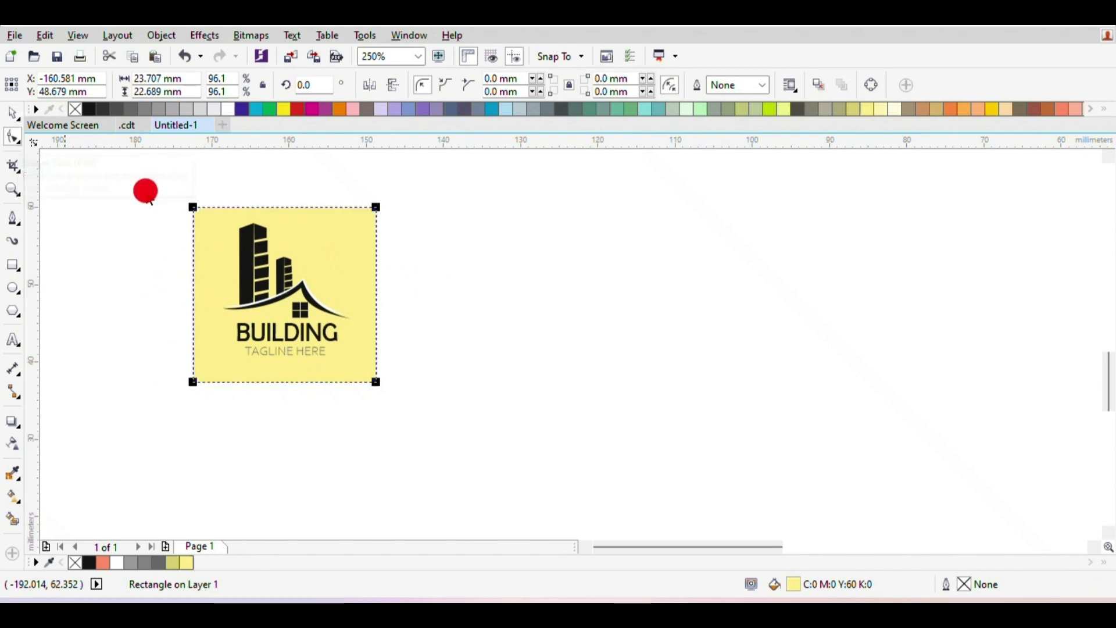
left_click_drag(193, 208, 193, 245)
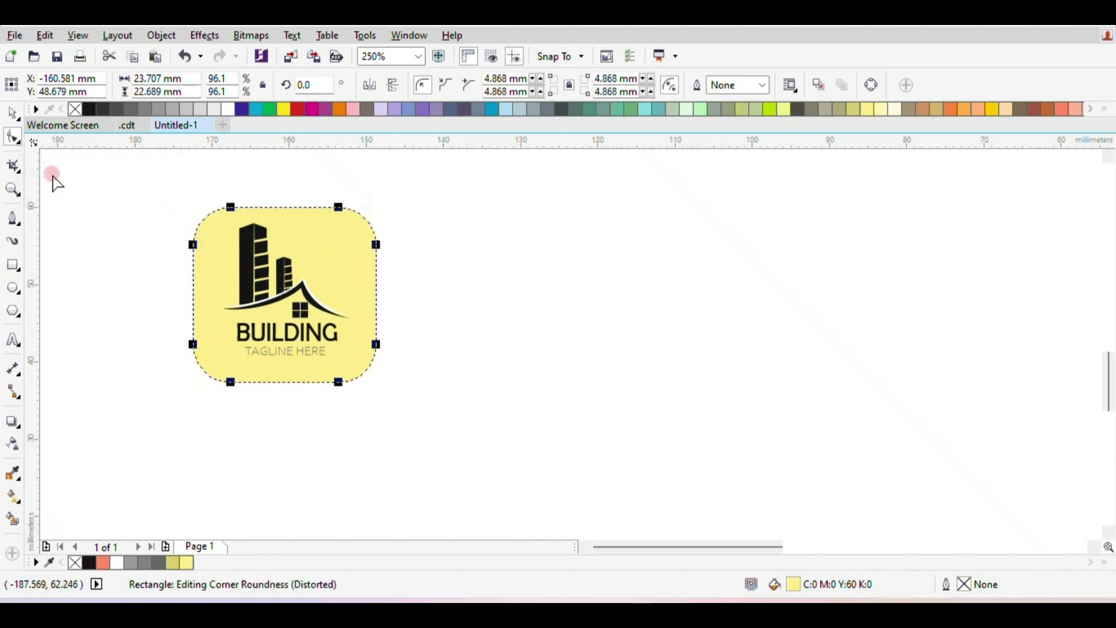
left_click(13, 114)
- Group the rounded yellow rectangle with the logo, move the group a little down and to the right, and deselect it
left_click_drag(286, 293, 399, 308)
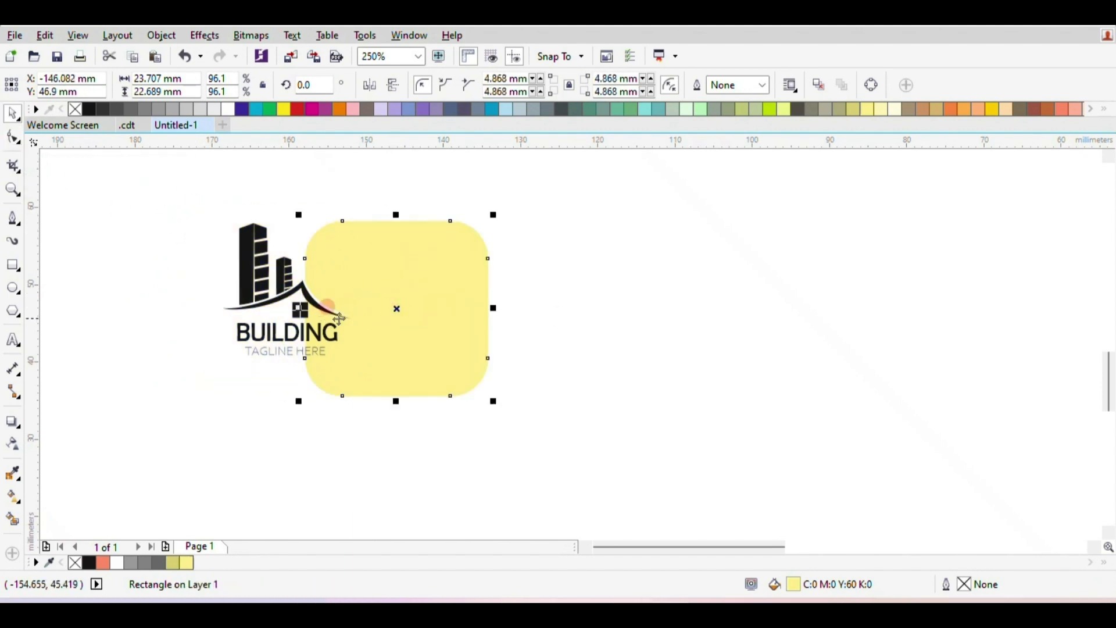
key("ctrl+z")
left_click_drag(122, 165, 521, 423)
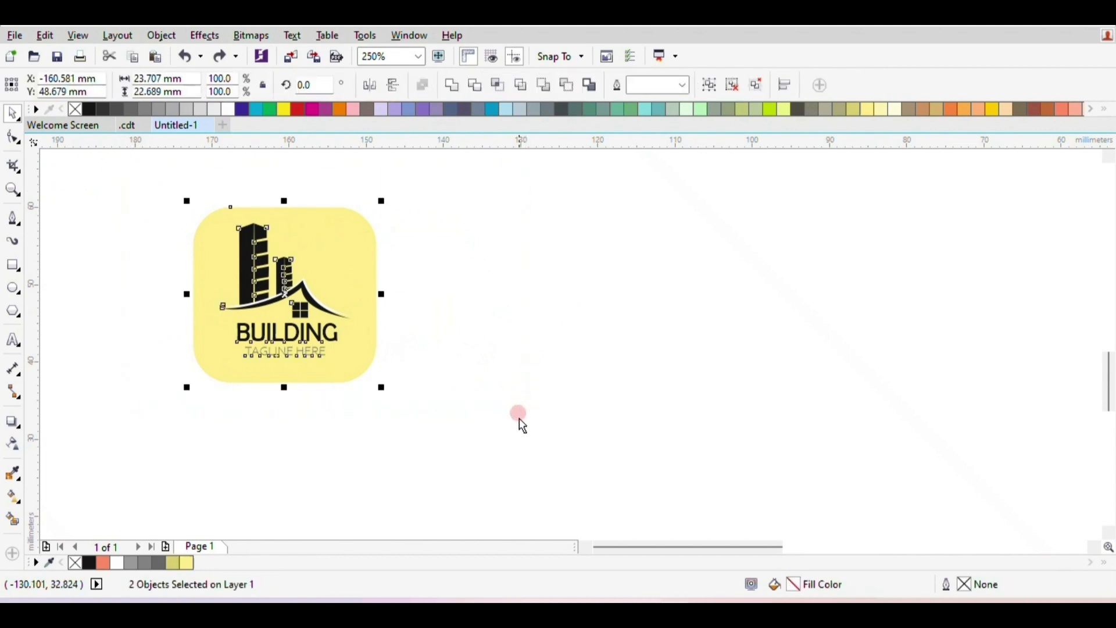
key("ctrl+g")
left_click_drag(284, 298, 364, 353)
left_click(591, 356)
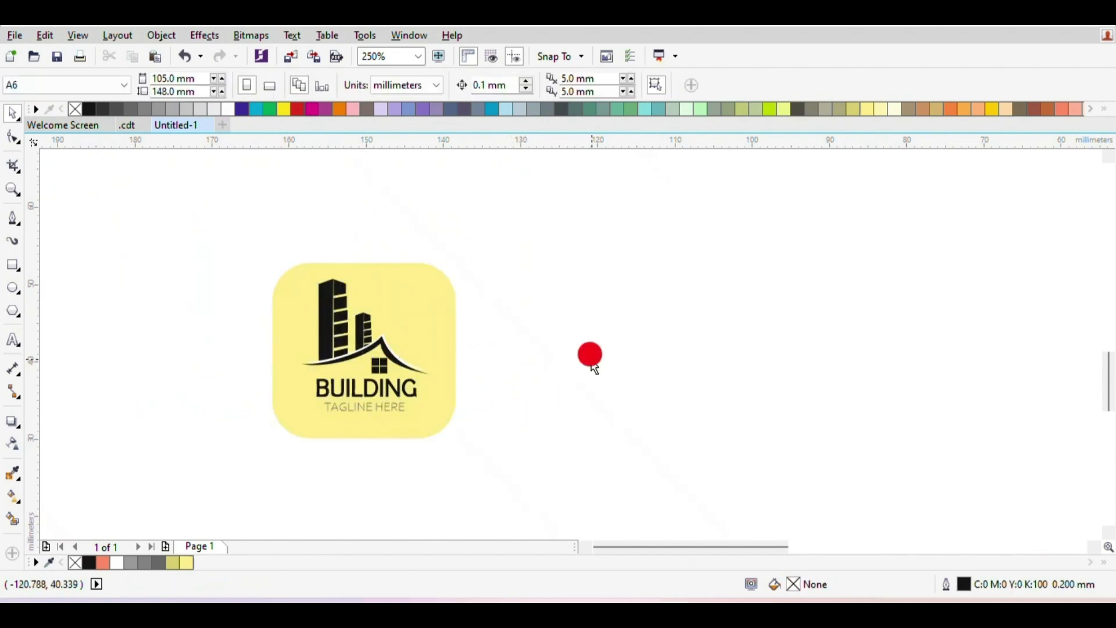